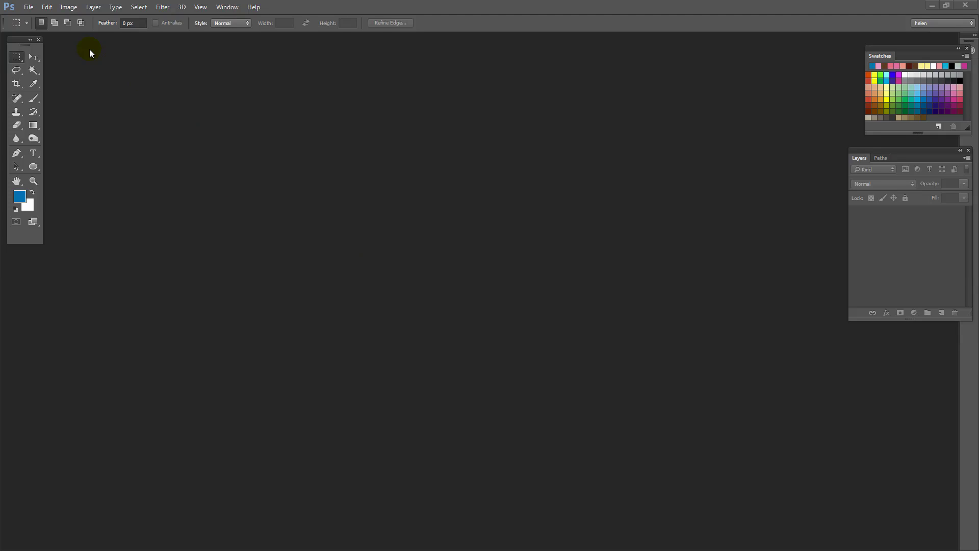
Create an 11 x 8.5 inch RGB document at 300 pixels/inch with a white background and add a blank layer.
left_click(29, 8)
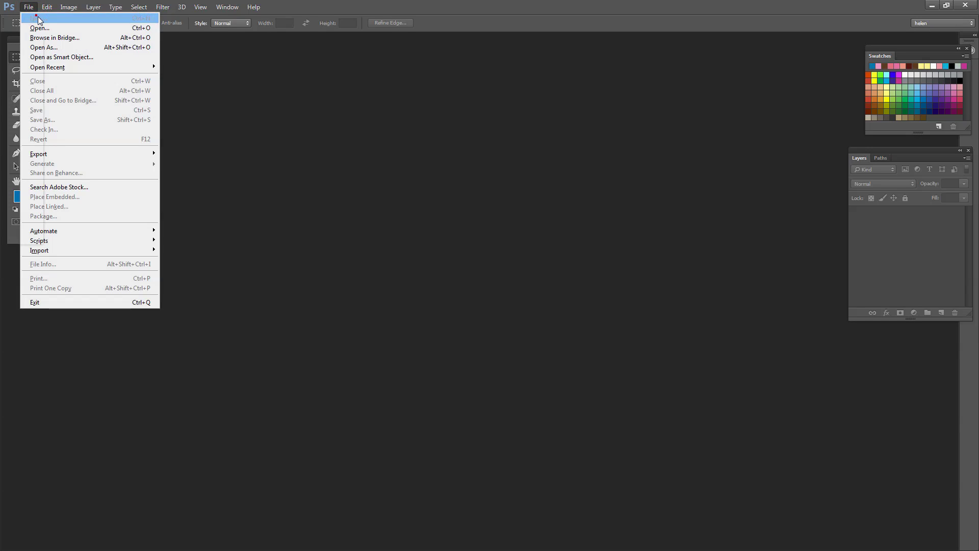
left_click(41, 18)
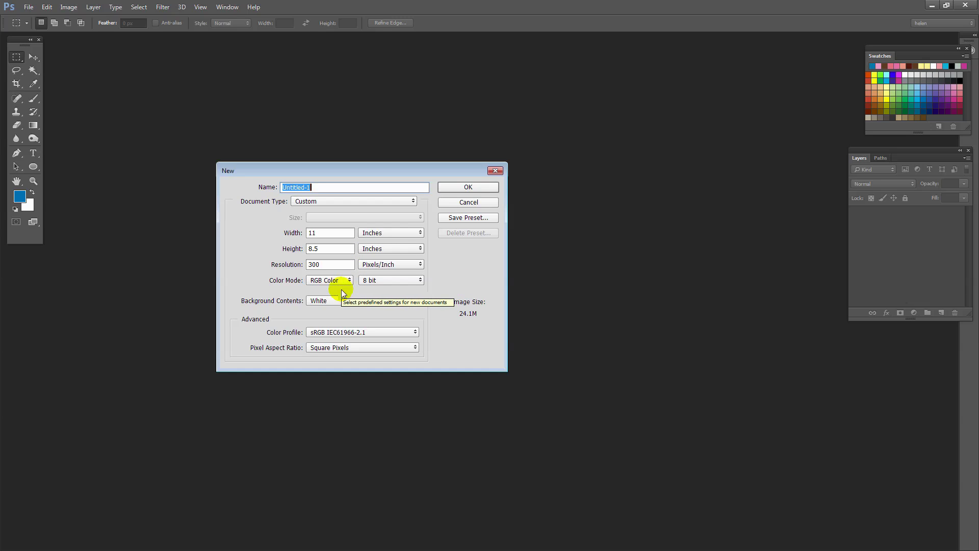
left_click(460, 187)
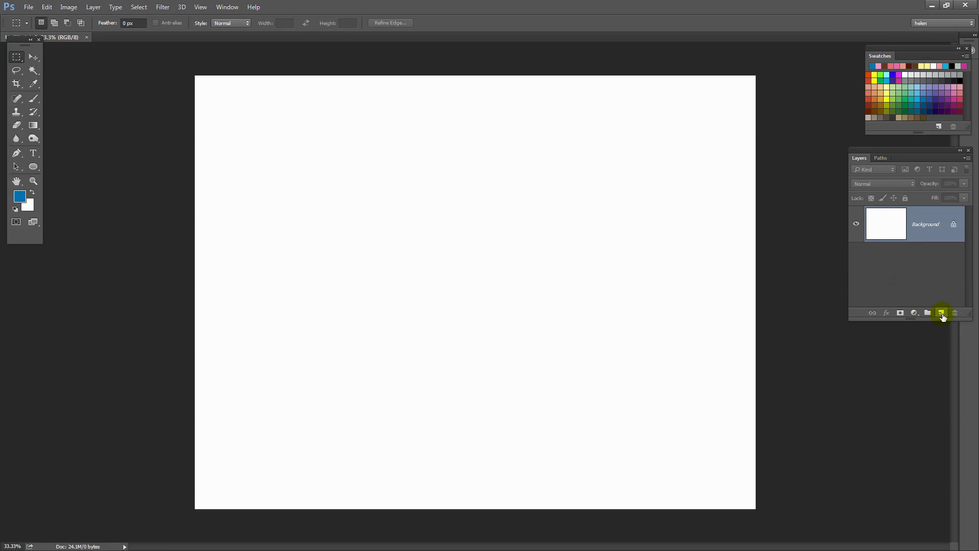
left_click(940, 313)
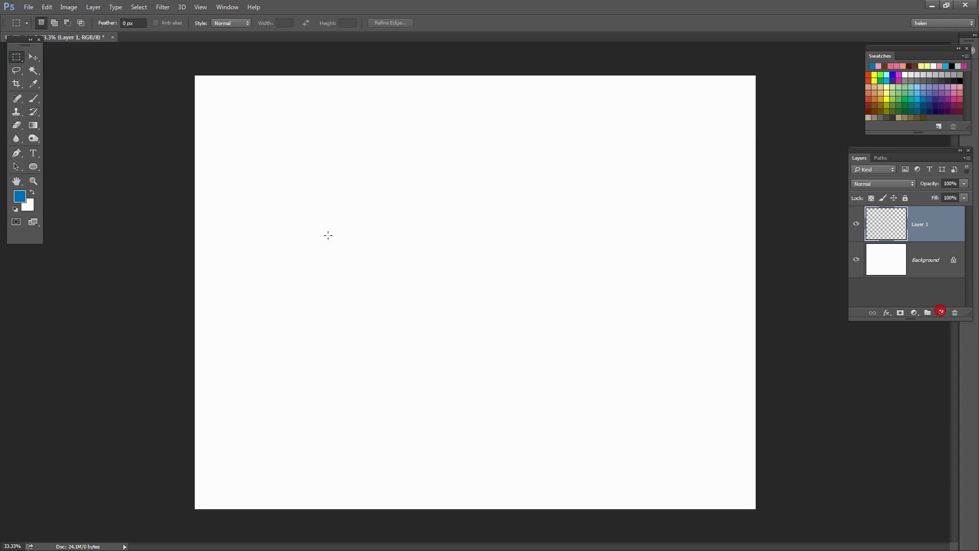
Add a dark brown "{" as text near the middle of the canvas in Aller Light Regular at 290 pt.
left_click(33, 155)
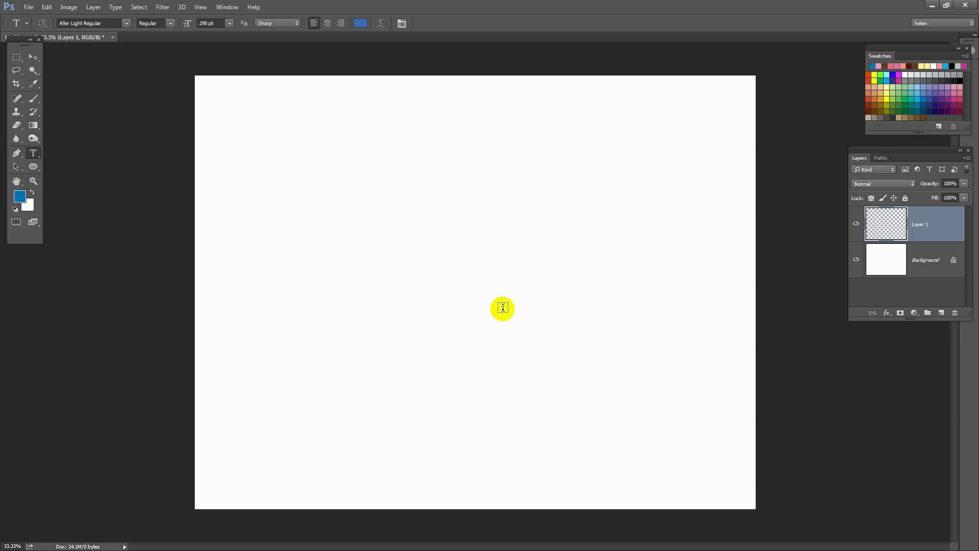
left_click(924, 117)
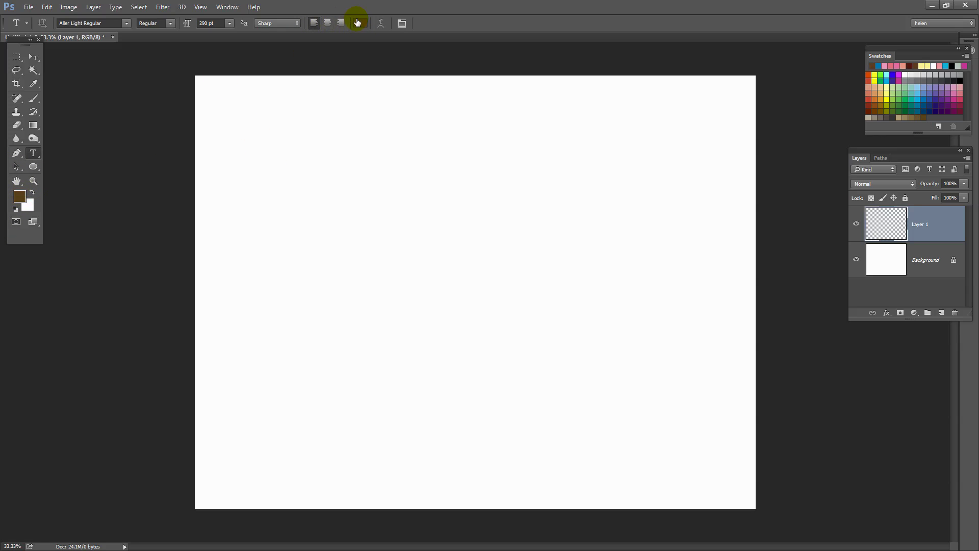
left_click(449, 305)
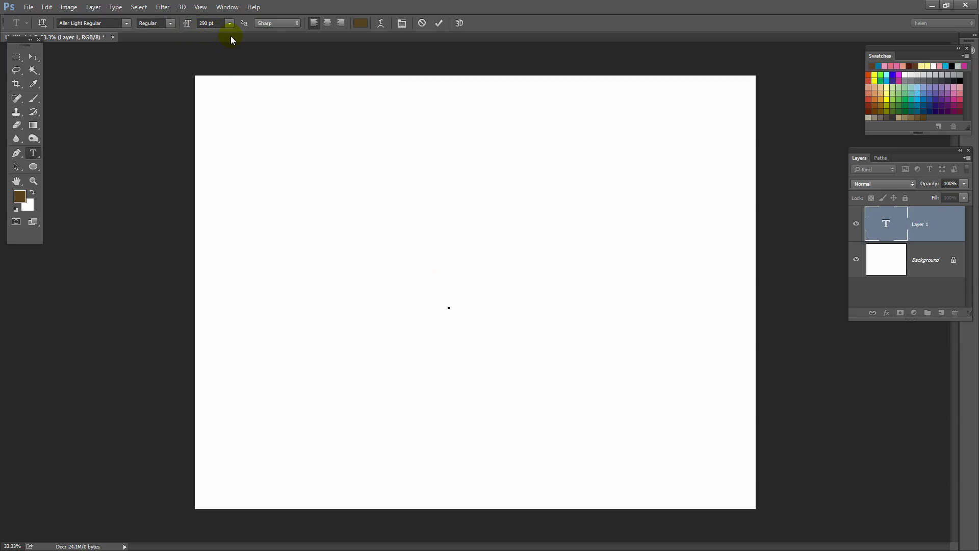
type("{")
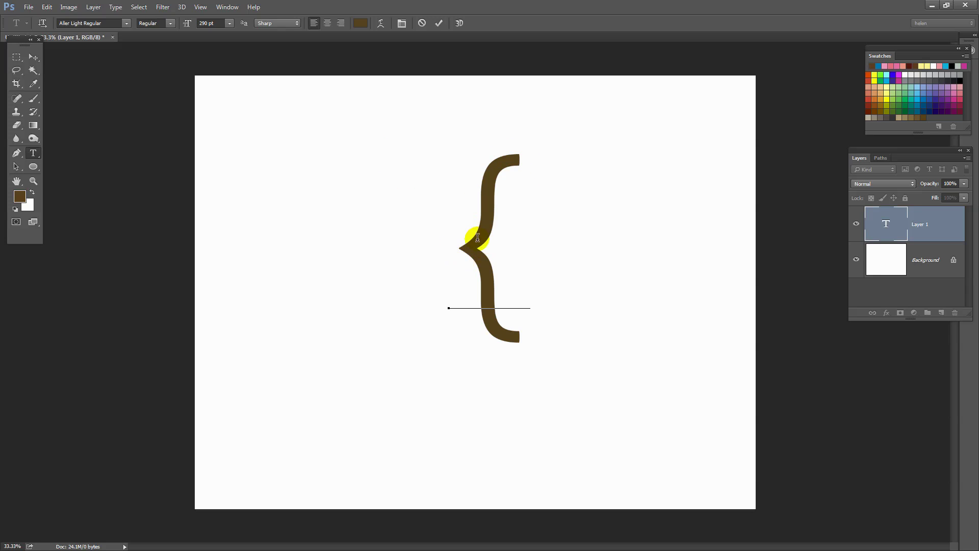
Preview other fonts on the curly brace, settle on Aller Light Regular and commit the text.
left_click_drag(504, 252, 482, 232)
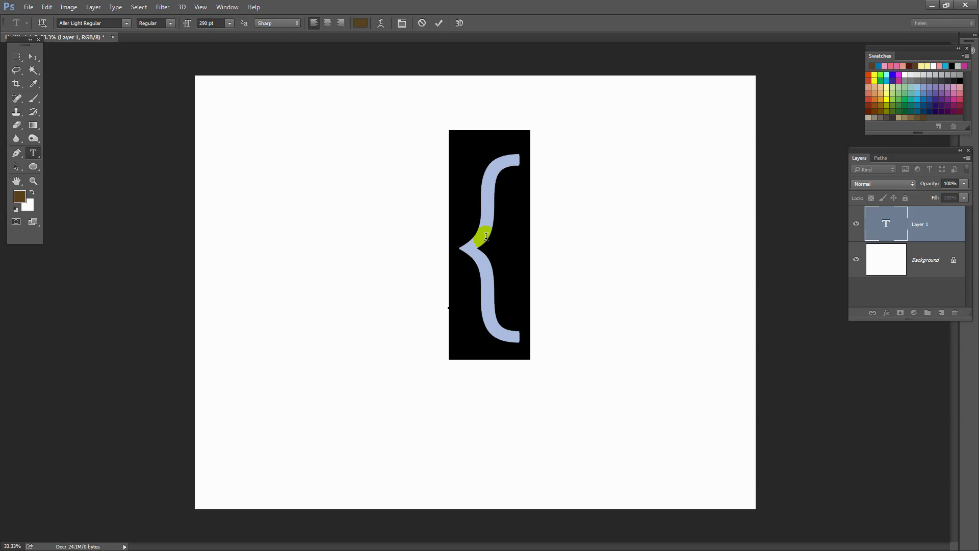
left_click(126, 24)
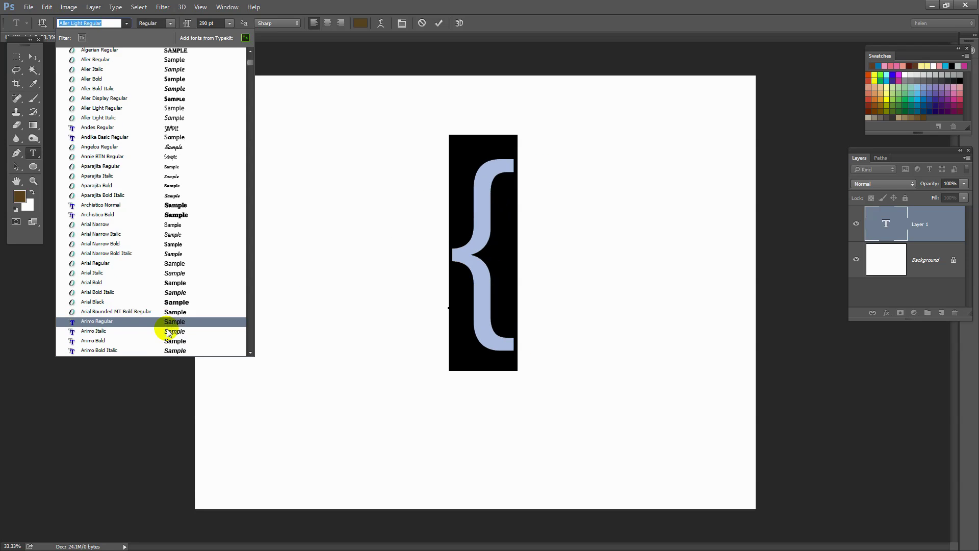
scroll(168, 329, "down", 1)
scroll(168, 333, "down", 1)
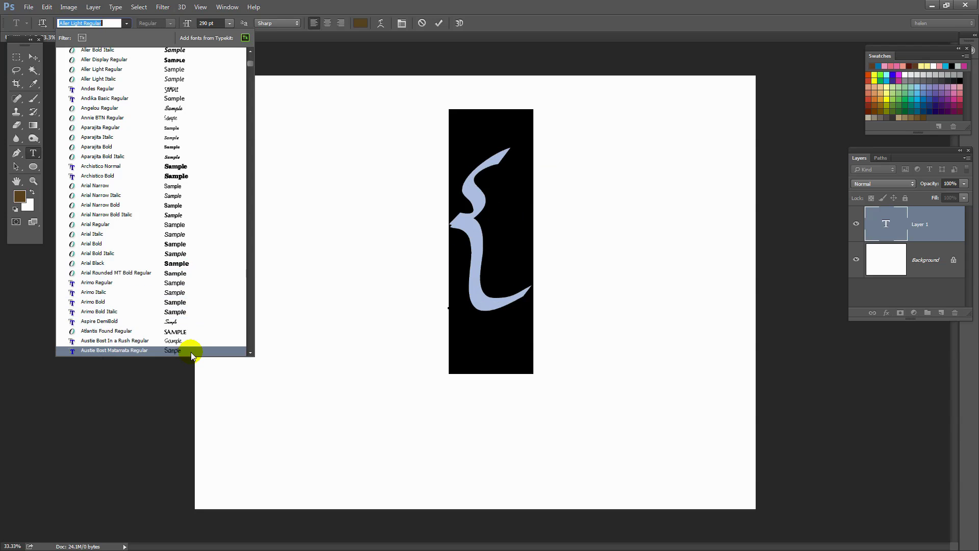
scroll(190, 352, "down", 1)
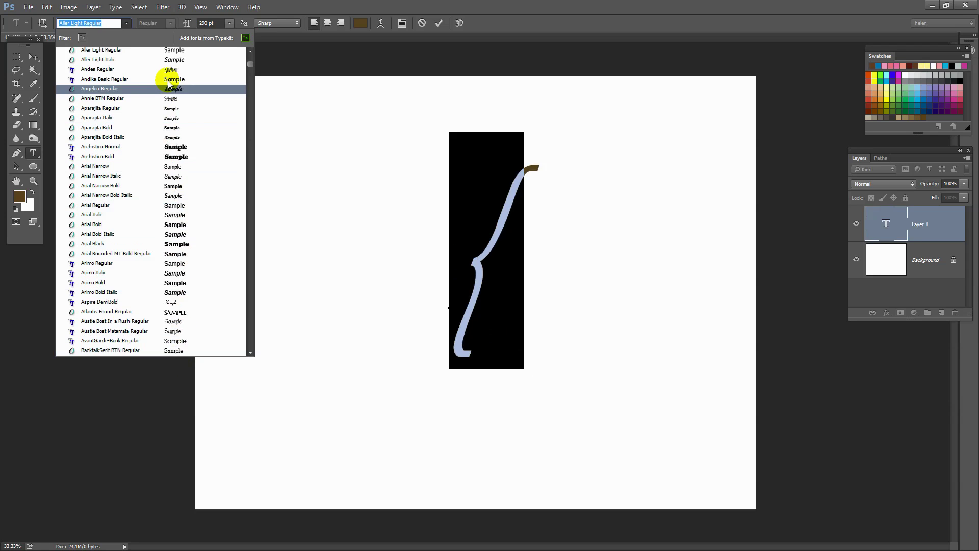
left_click(129, 59)
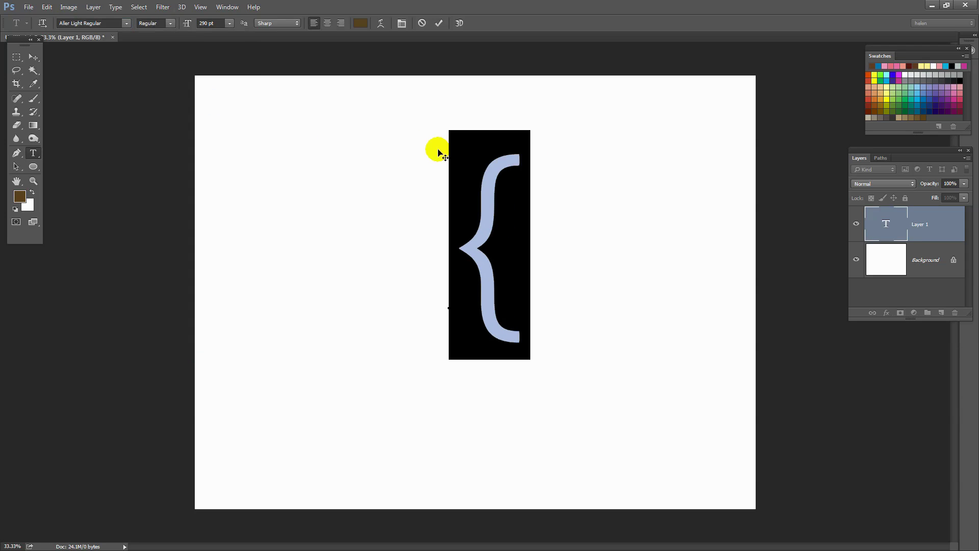
left_click(439, 23)
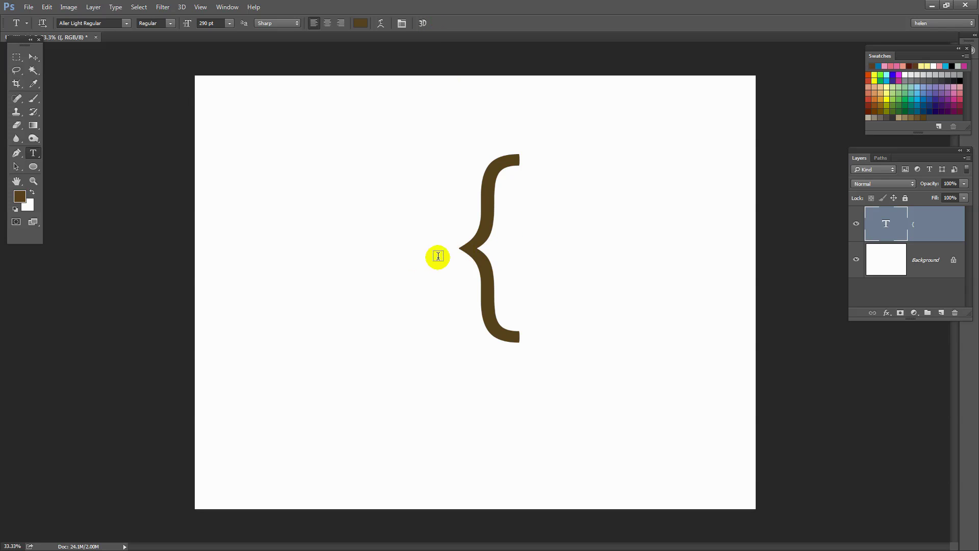
Create a work path from the curly brace text layer, then hide and delete that text layer.
right_click(923, 224)
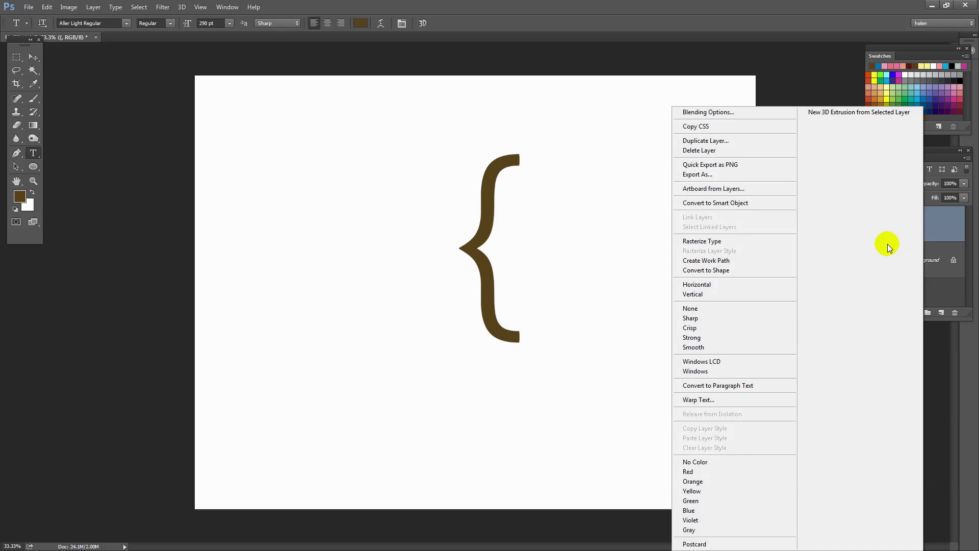
left_click(717, 263)
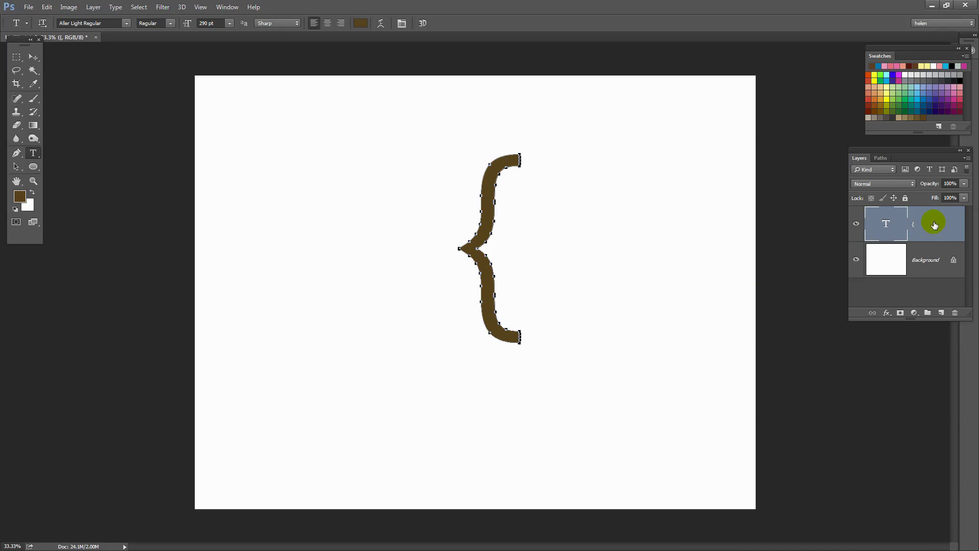
left_click(858, 226)
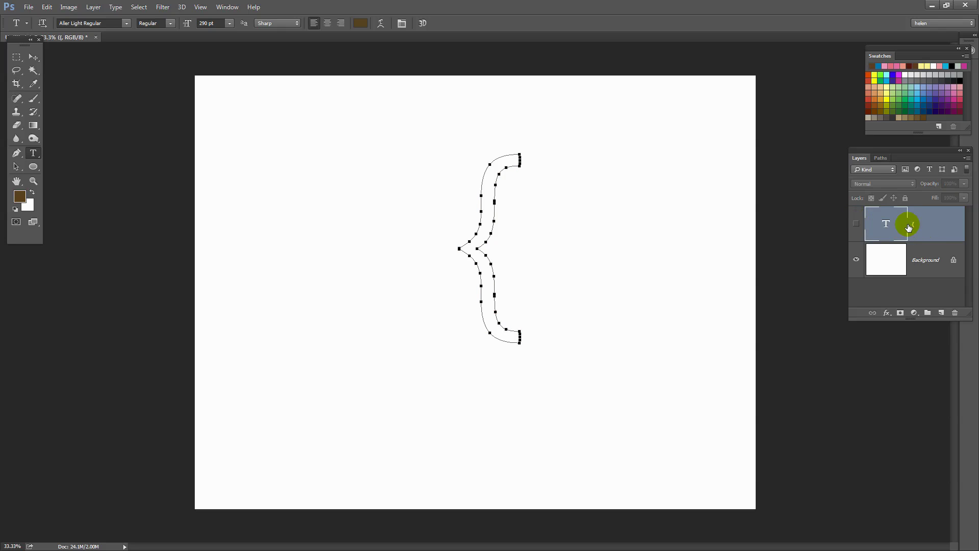
left_click_drag(933, 230, 955, 311)
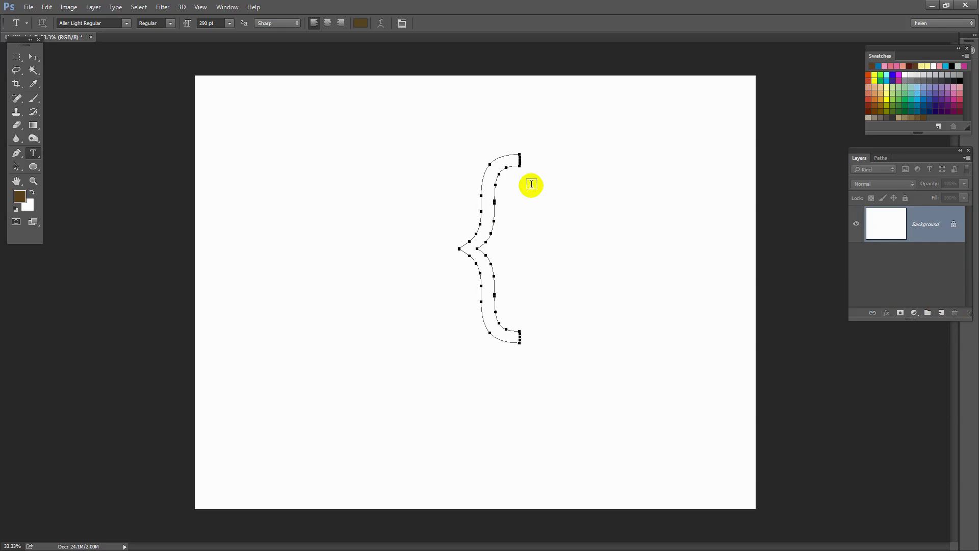
With the Direct Selection tool, delete a short segment at the upper and lower open ends of the brace work path to break its outline.
left_click(881, 158)
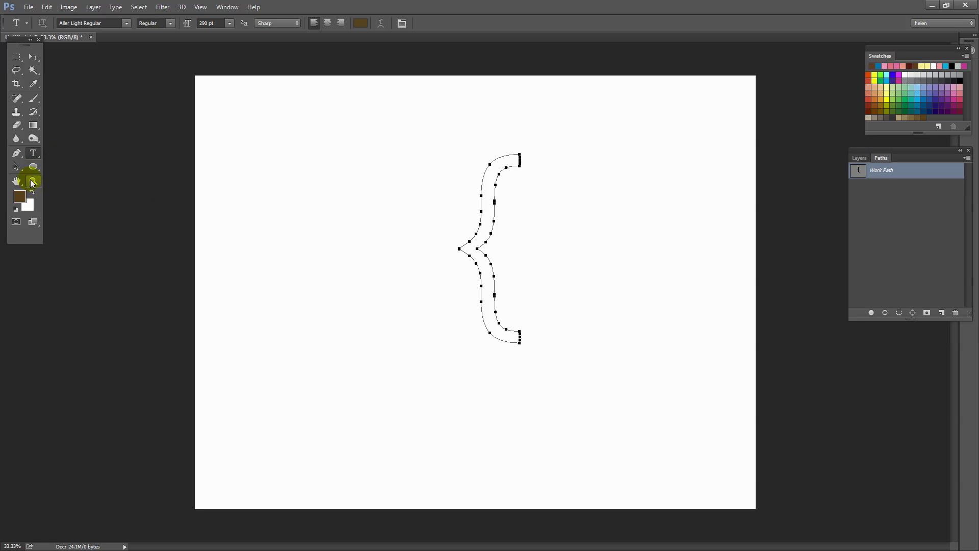
left_click(32, 182)
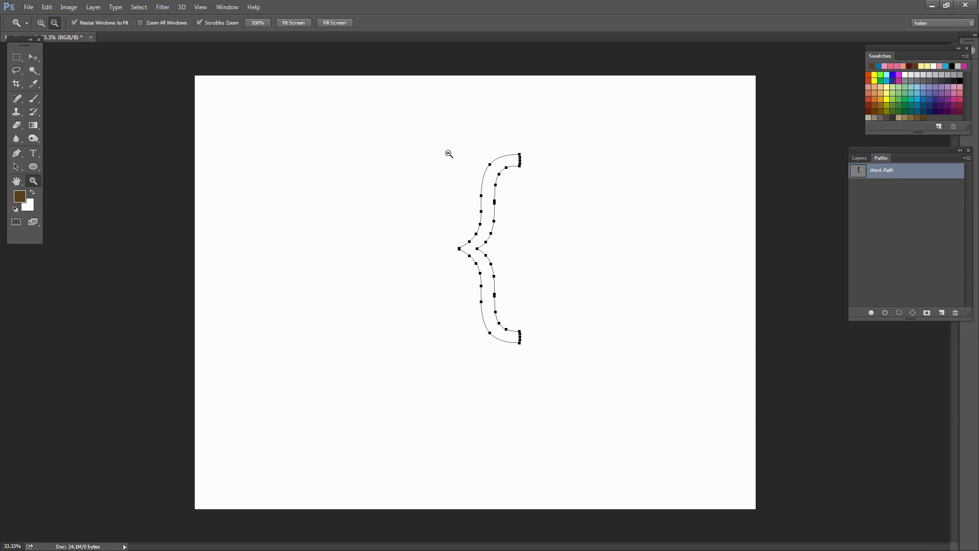
left_click_drag(449, 153, 468, 254)
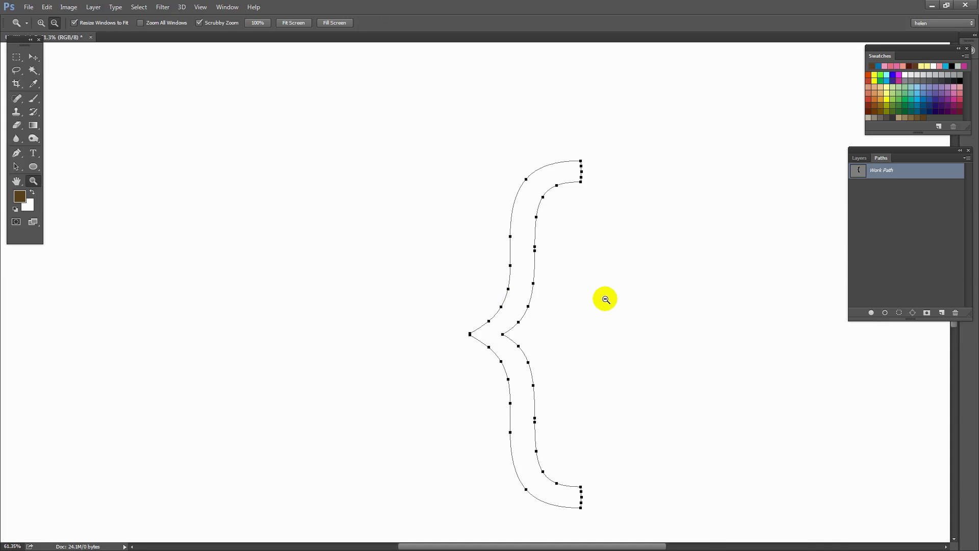
left_click_drag(605, 300, 405, 295)
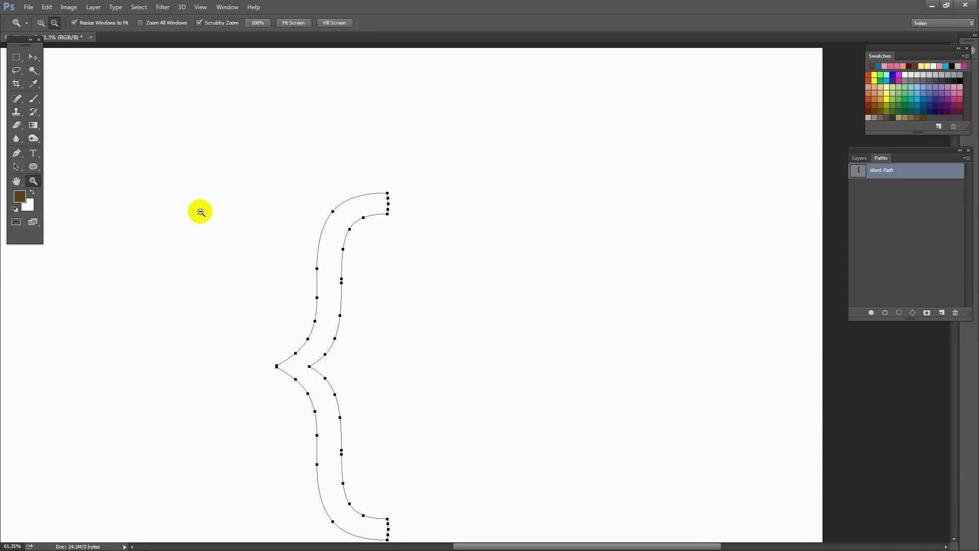
left_click(16, 167)
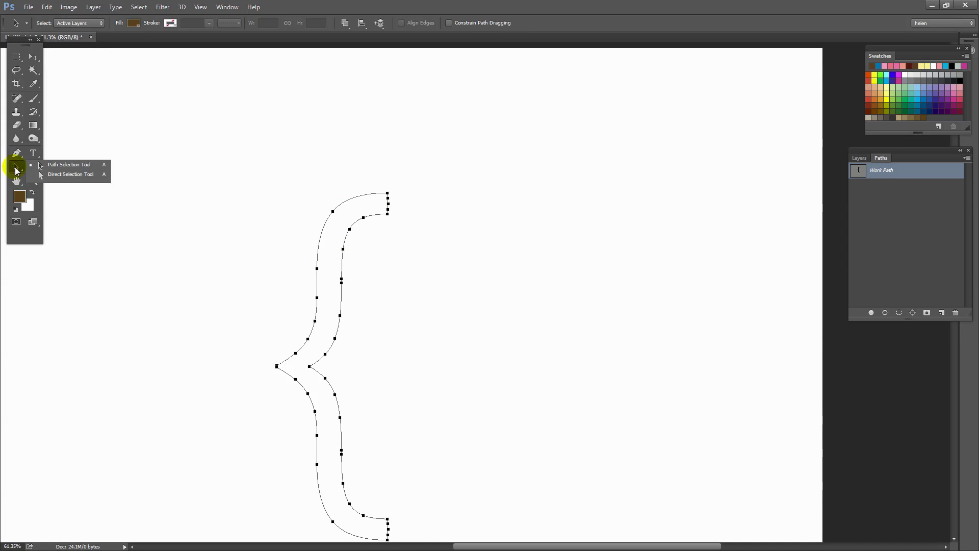
left_click(68, 176)
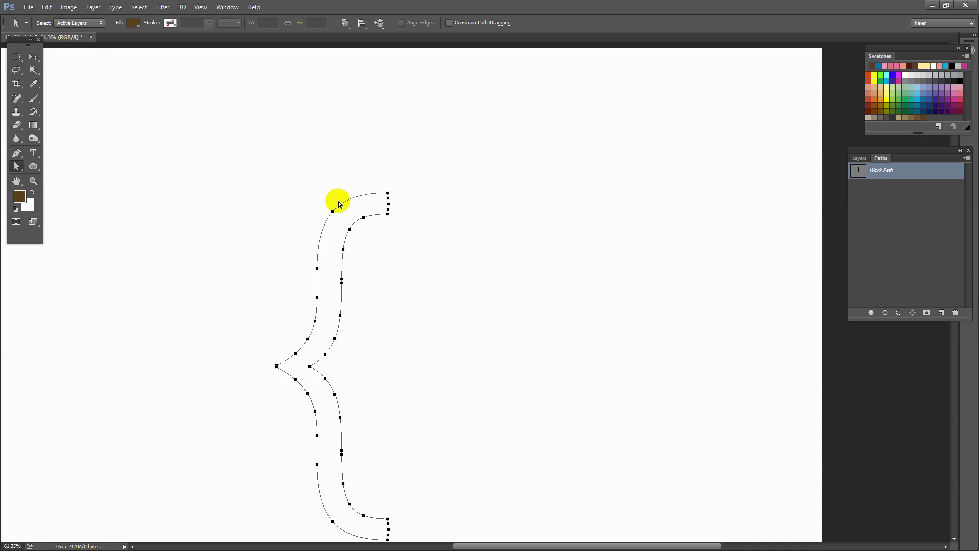
left_click(388, 198)
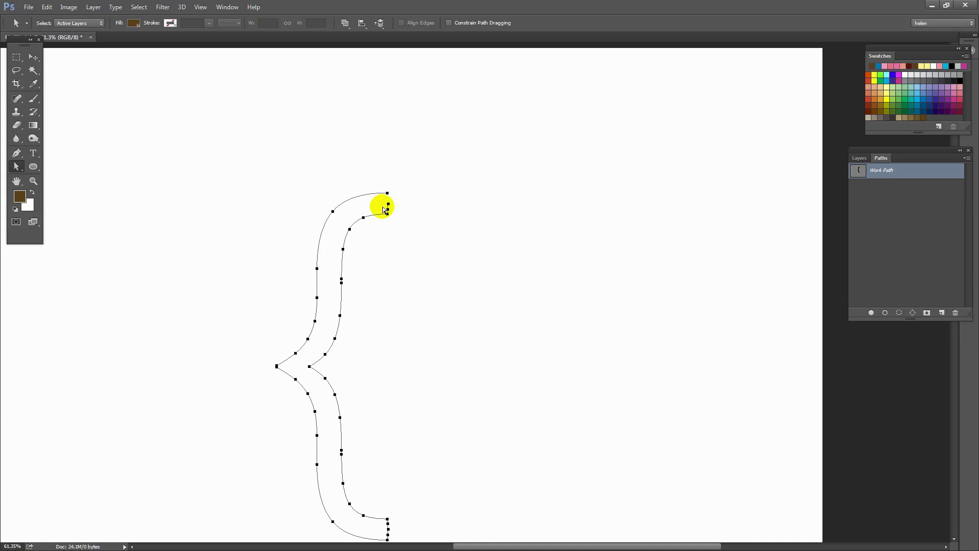
scroll(412, 300, "down", 2)
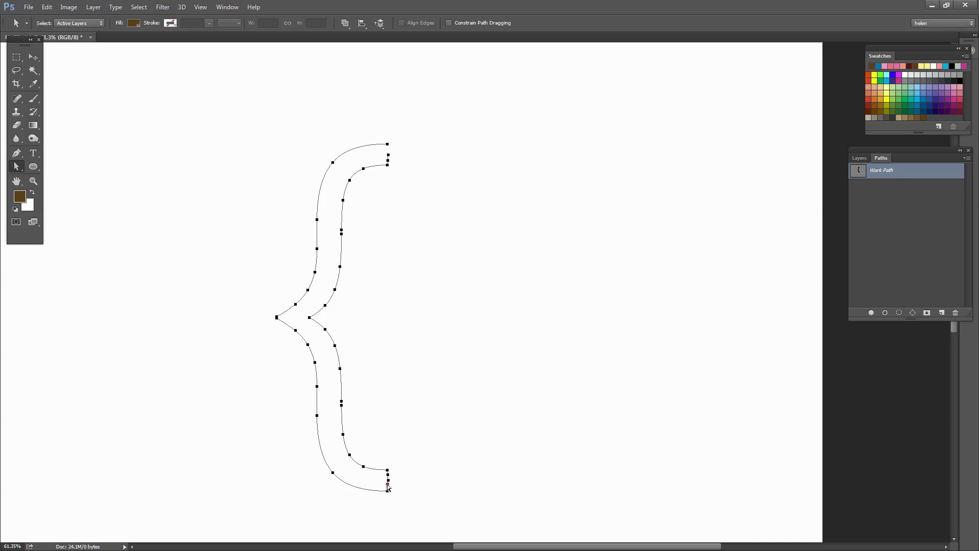
left_click(417, 486)
With the Delete Anchor Point tool, remove the inner contour's anchor points from the upper end to just below the brace's middle.
left_click(17, 153)
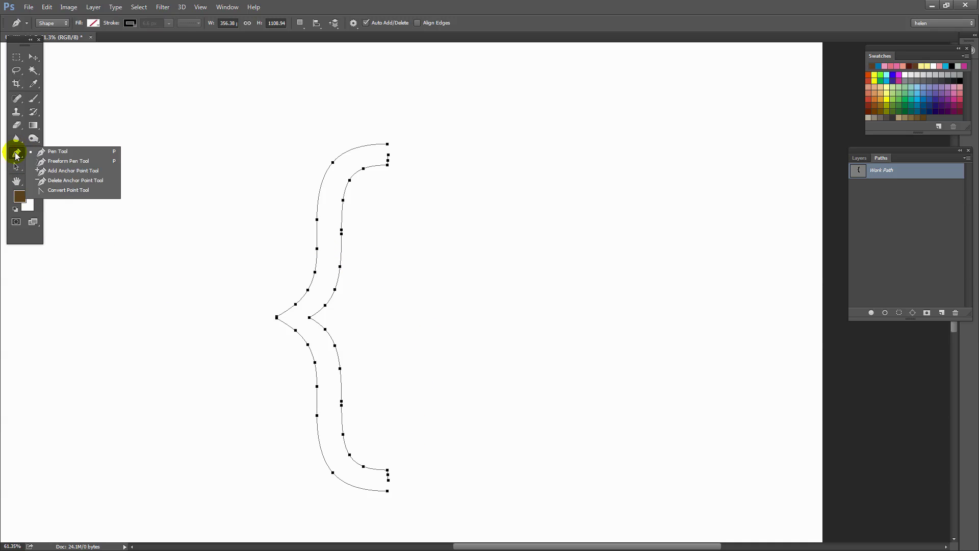
left_click_drag(17, 155, 57, 182)
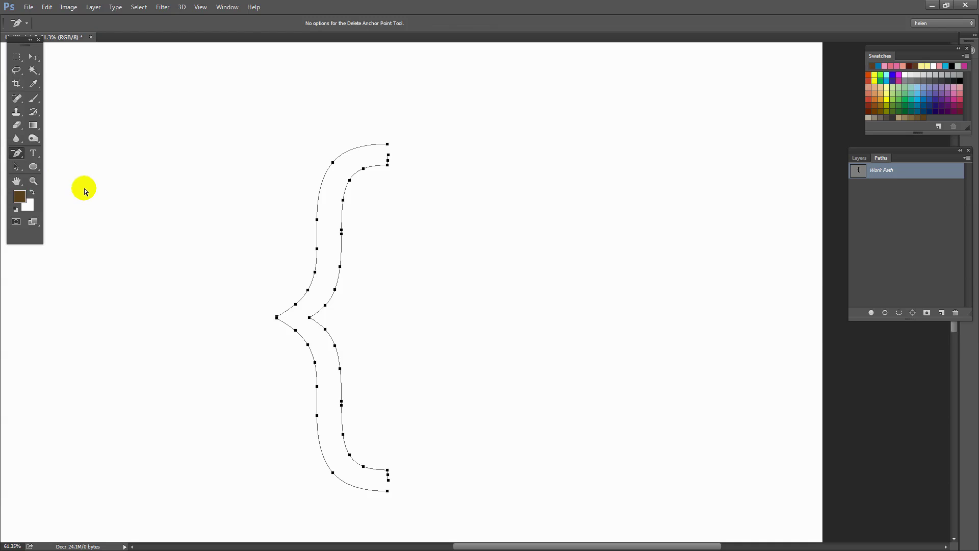
left_click(388, 159)
left_click(388, 154)
left_click(363, 169)
left_click(350, 180)
left_click(343, 200)
left_click(341, 231)
left_click(340, 266)
left_click(335, 289)
left_click(316, 313)
left_click(310, 317)
left_click(325, 328)
left_click(335, 345)
left_click(333, 346)
Delete the remaining anchor points of the inner contour down to the lower end, keeping only the outer brace curve.
left_click(15, 167)
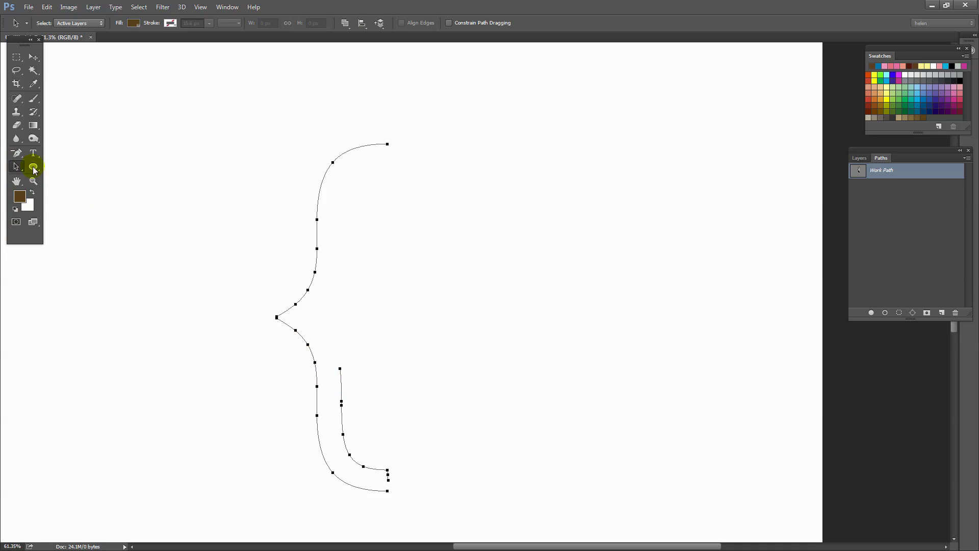
left_click(14, 151)
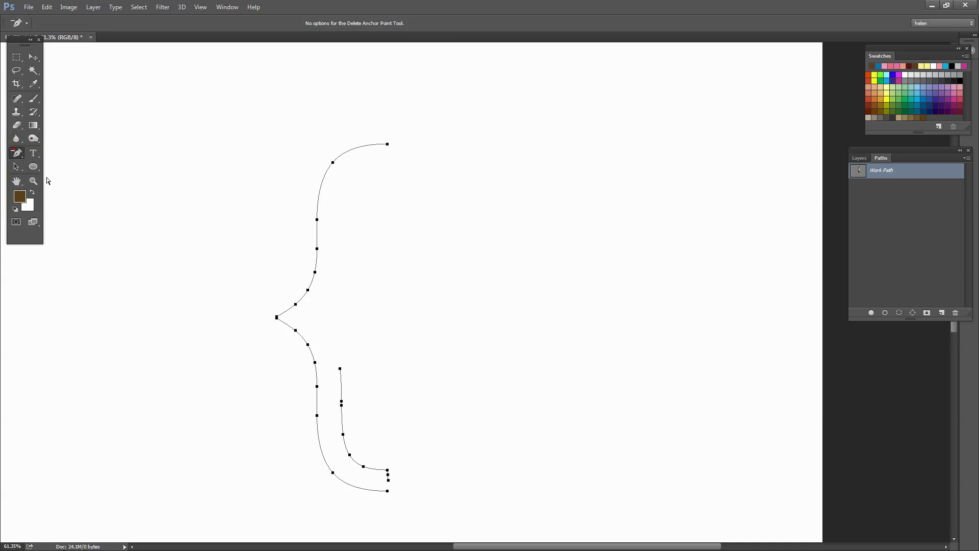
left_click(340, 368)
left_click(341, 405)
left_click(341, 402)
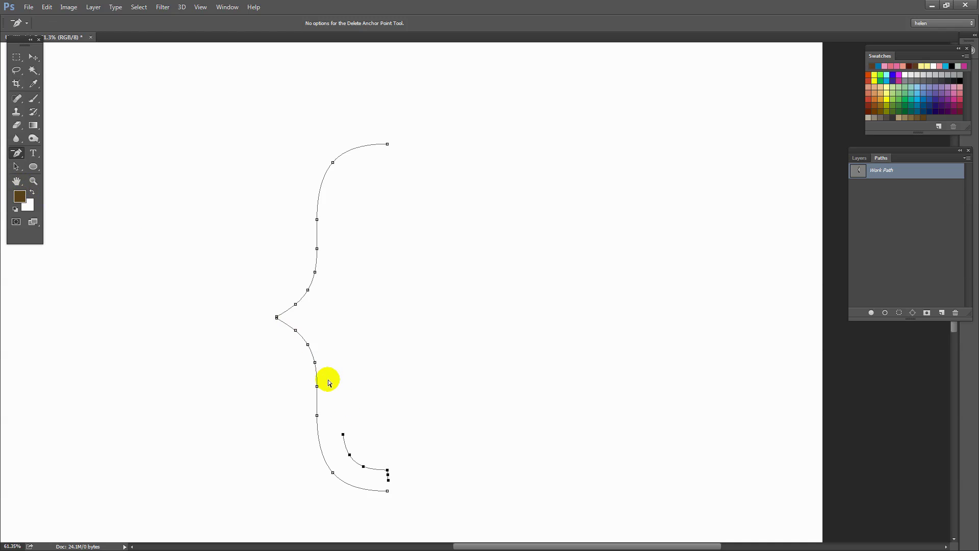
left_click(342, 434)
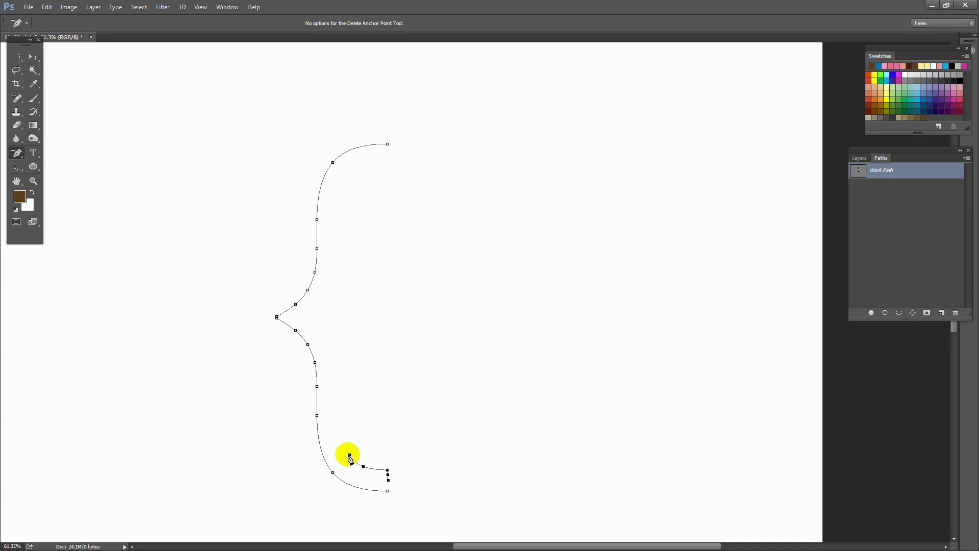
left_click(349, 454)
left_click(363, 466)
left_click(388, 473)
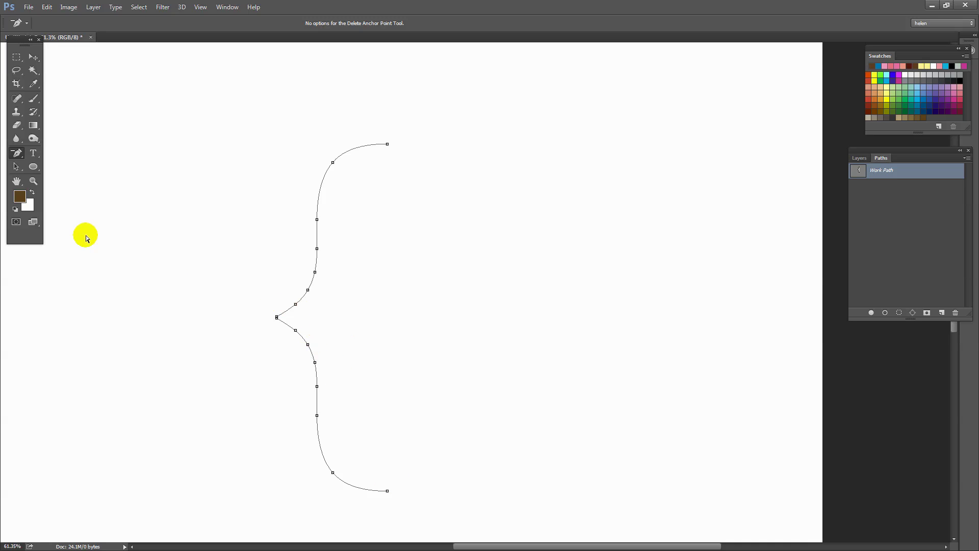
left_click(15, 167)
left_click(348, 311)
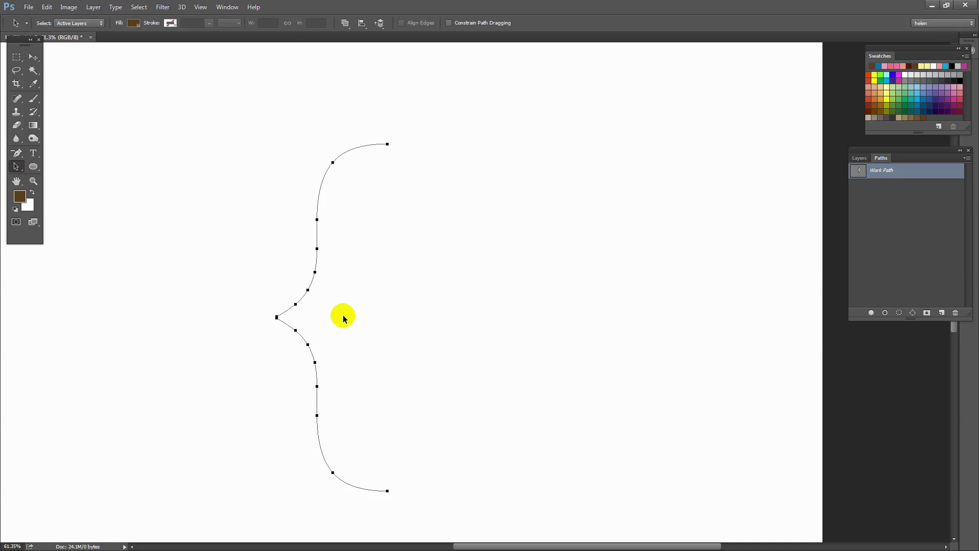
key("ctrl+0")
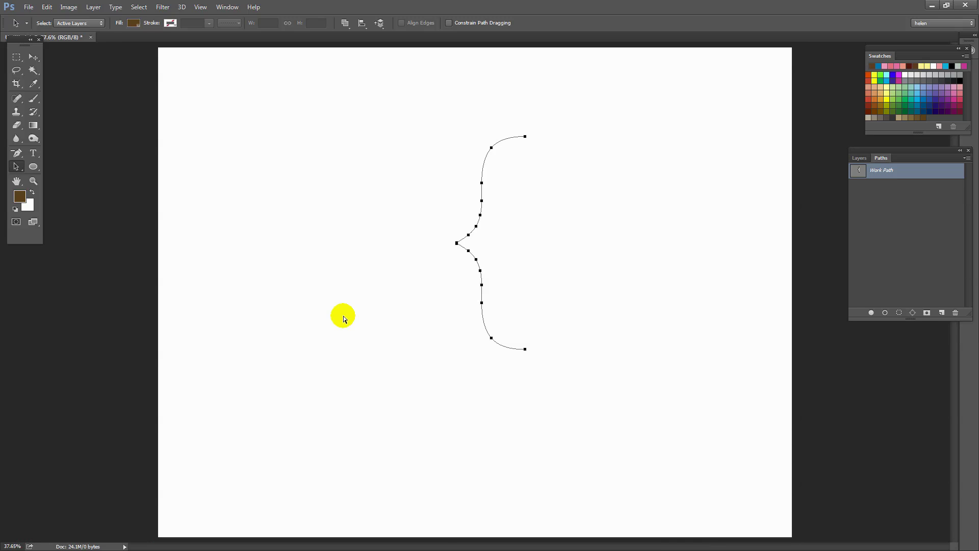
Move the brace path to the left side of the canvas and place a selected duplicate of it on the right side.
left_click_drag(457, 244, 236, 291)
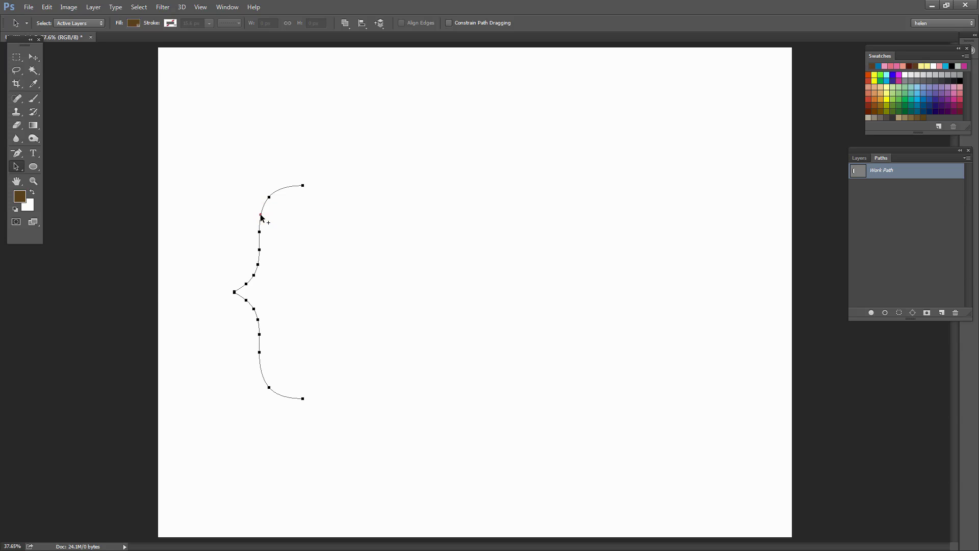
left_click_drag(260, 217, 626, 210)
left_click_drag(601, 151, 713, 413)
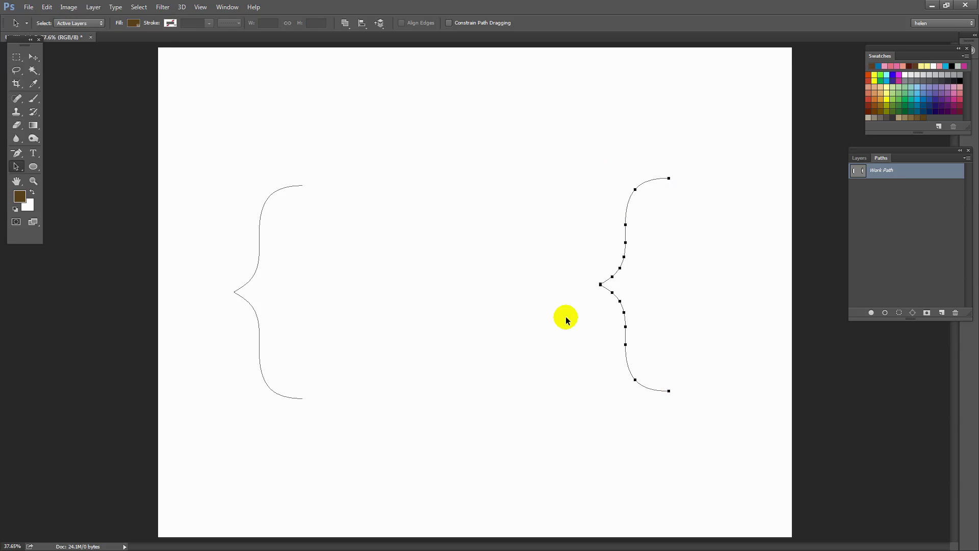
Free-transform the right-hand brace copy, rotating it 180 degrees so its point faces outward and aligning it level with the left brace.
left_click(47, 7)
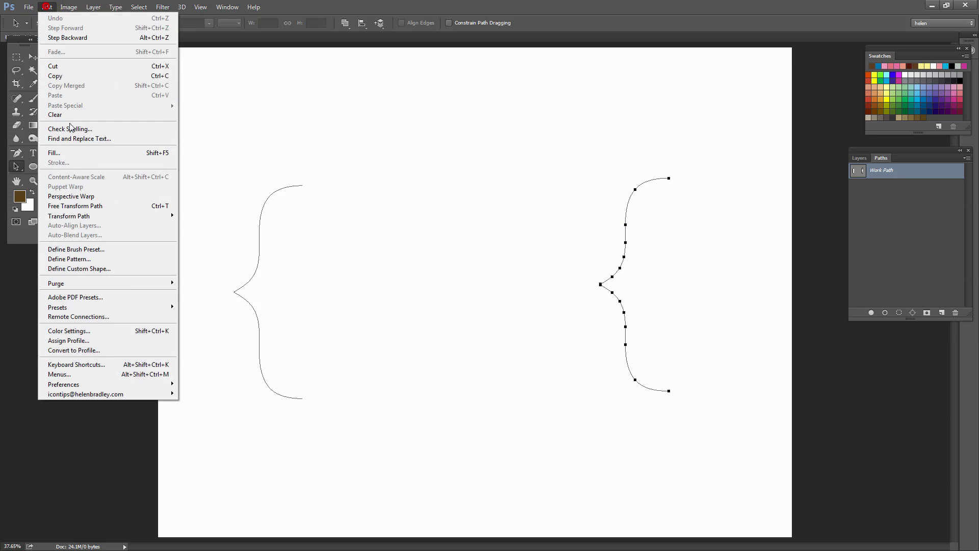
left_click(73, 207)
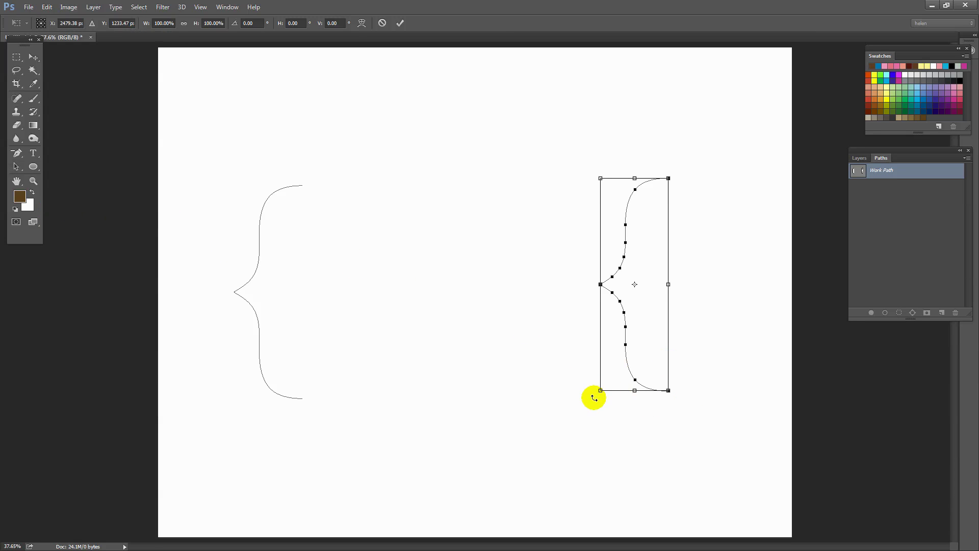
left_click_drag(594, 397, 670, 172)
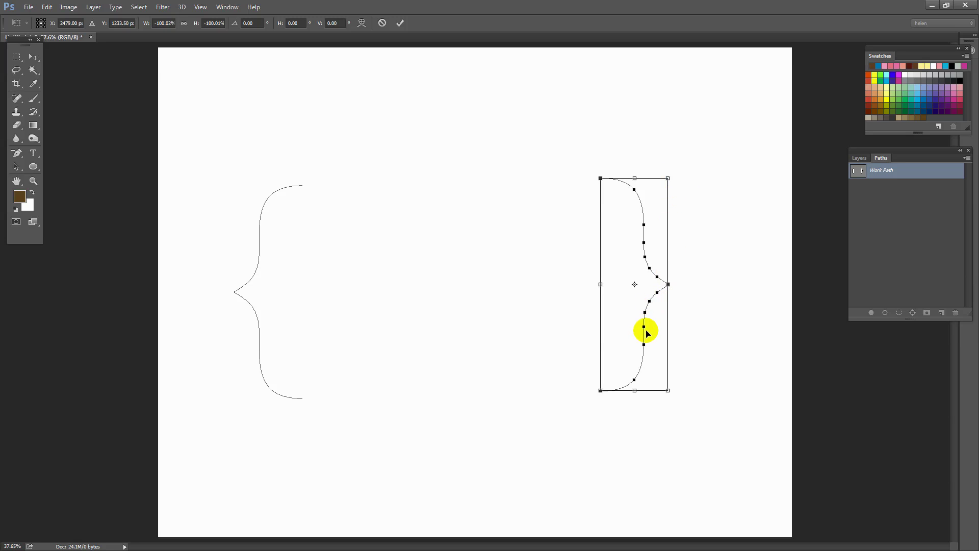
left_click(644, 358)
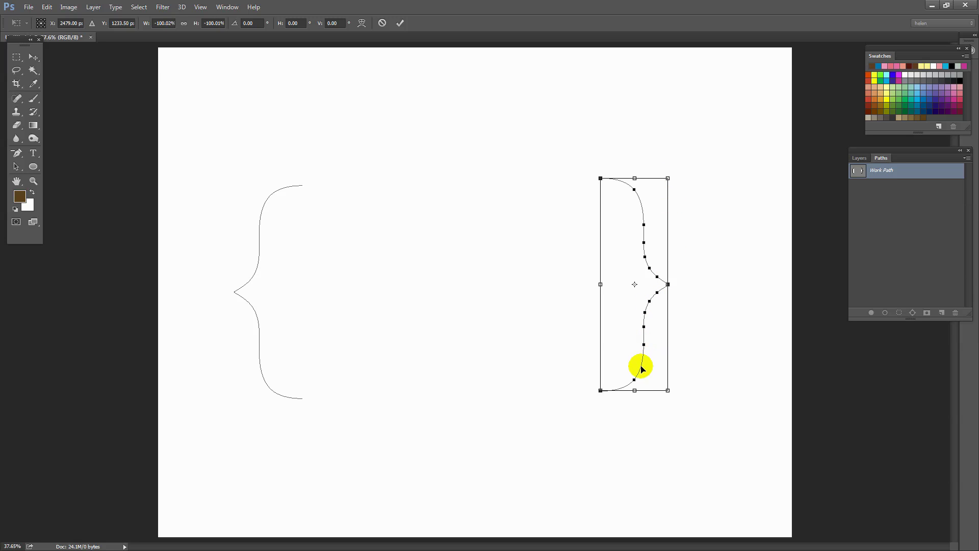
mouse_move(643, 366)
left_mouse_down()
mouse_move(658, 375)
mouse_move(640, 372)
left_mouse_up()
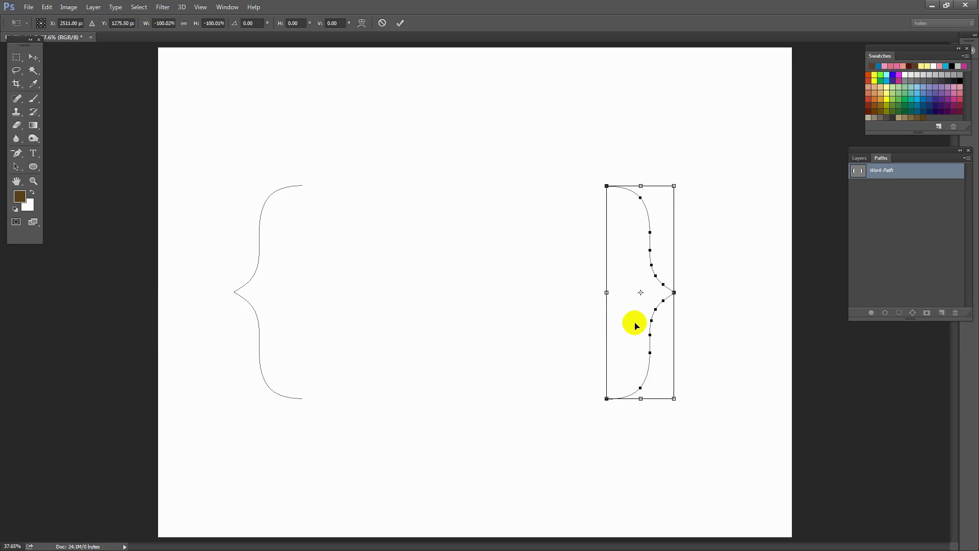
key("Return")
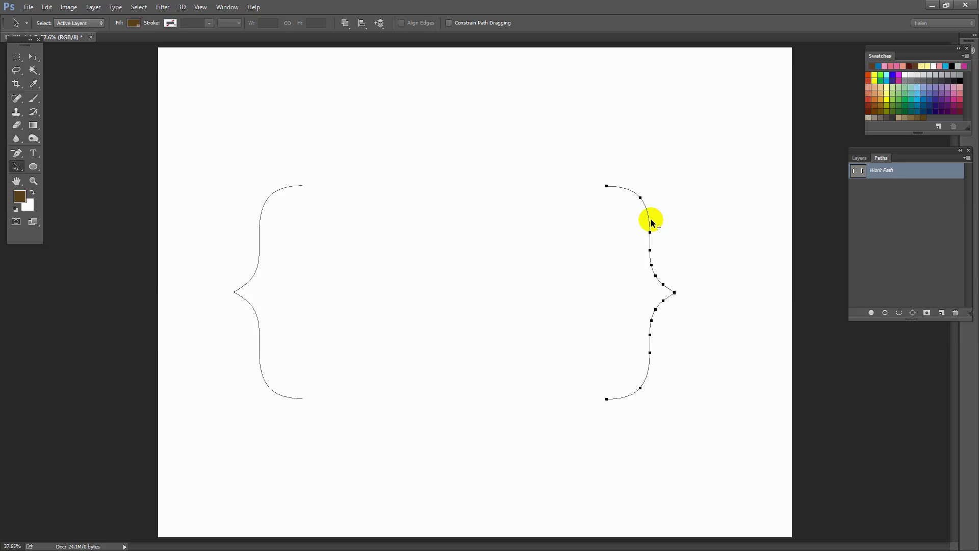
Duplicate the right brace into the middle, rotate the copy by -90 degrees and move it above the gap between the side braces.
left_click_drag(648, 218, 489, 219)
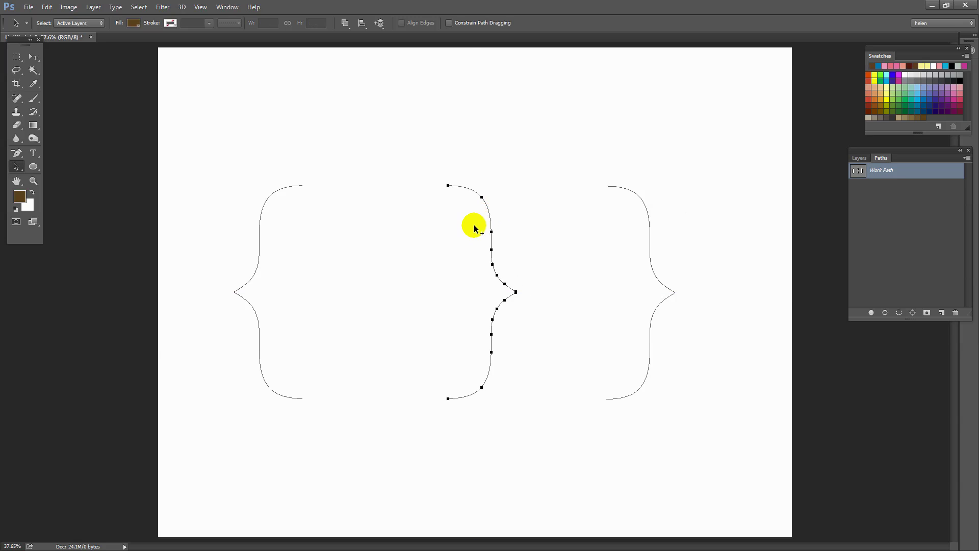
left_click(40, 8)
left_click(131, 207)
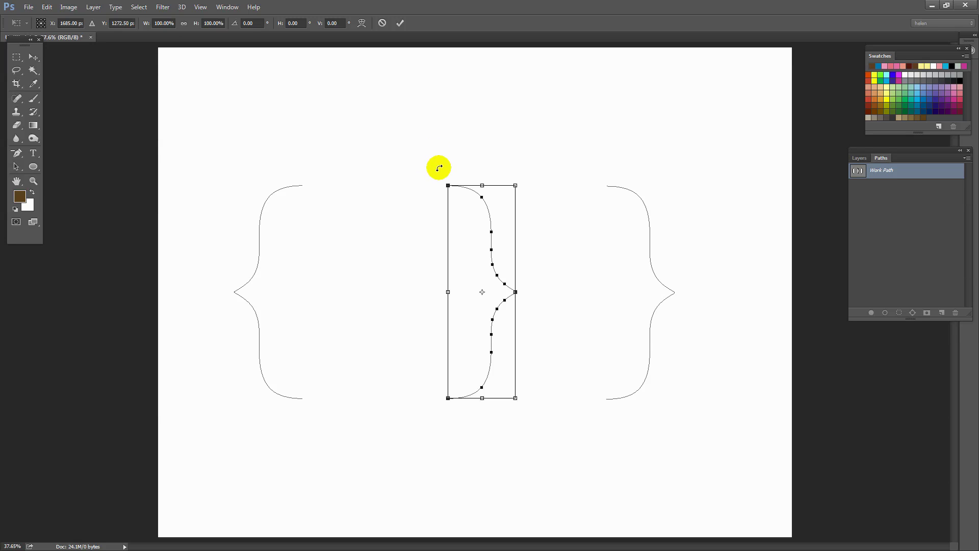
left_click_drag(439, 167, 349, 328)
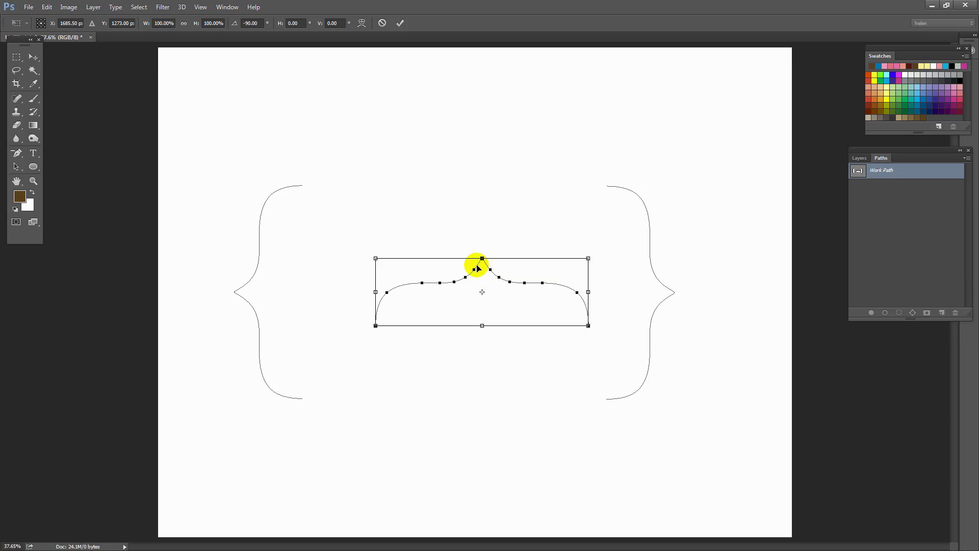
left_click_drag(479, 268, 455, 129)
left_click(400, 23)
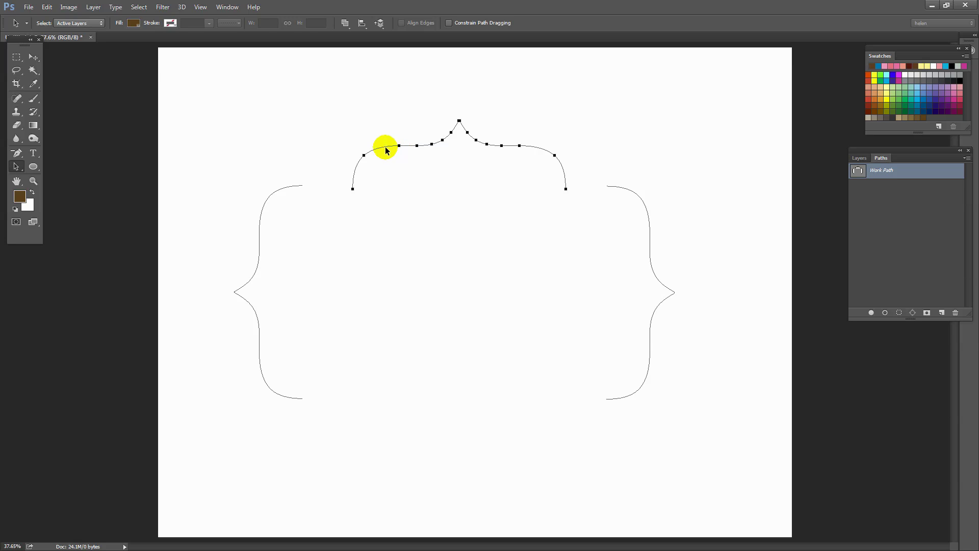
Duplicate the upper brace to the lower part of the canvas and rotate the copy 180 degrees so it points downward.
left_click_drag(385, 149, 388, 379)
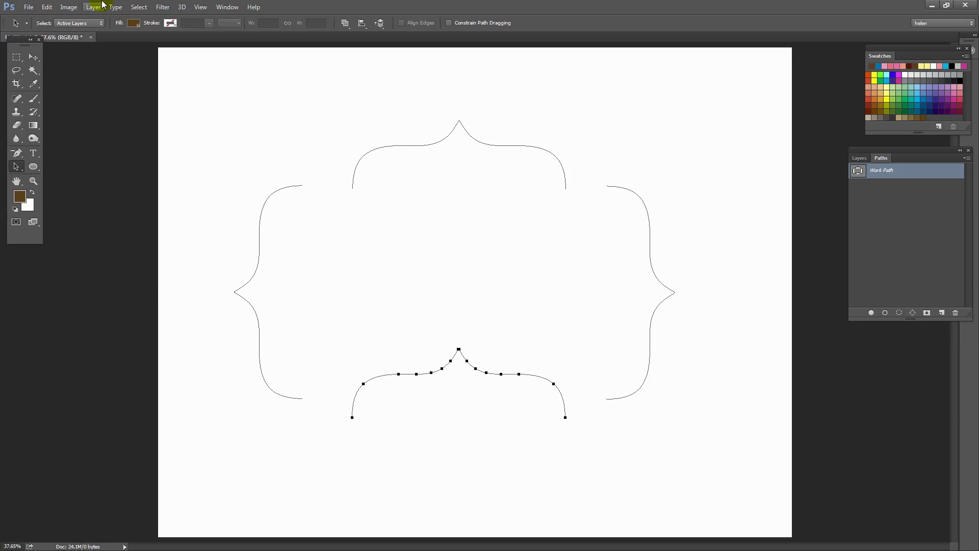
left_click(47, 7)
left_click(122, 204)
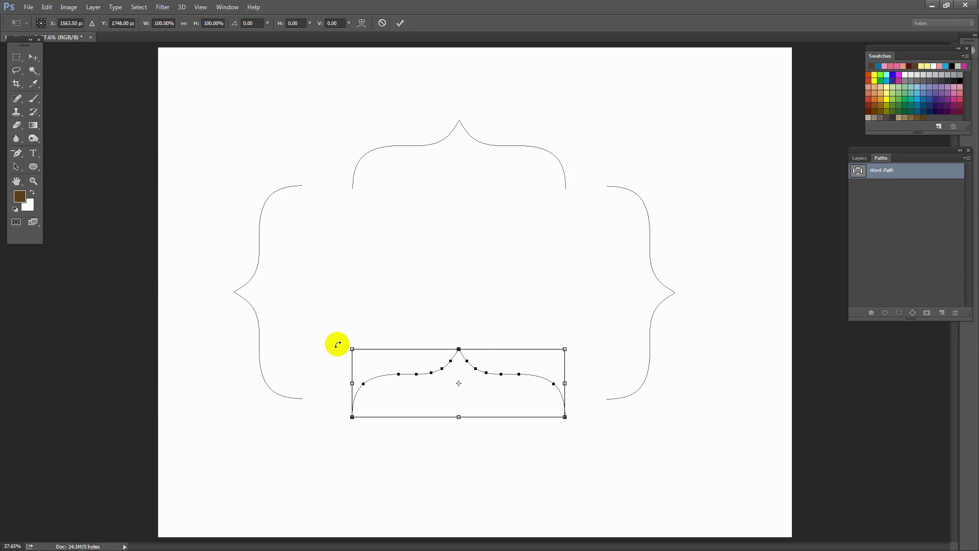
left_click_drag(334, 343, 594, 420)
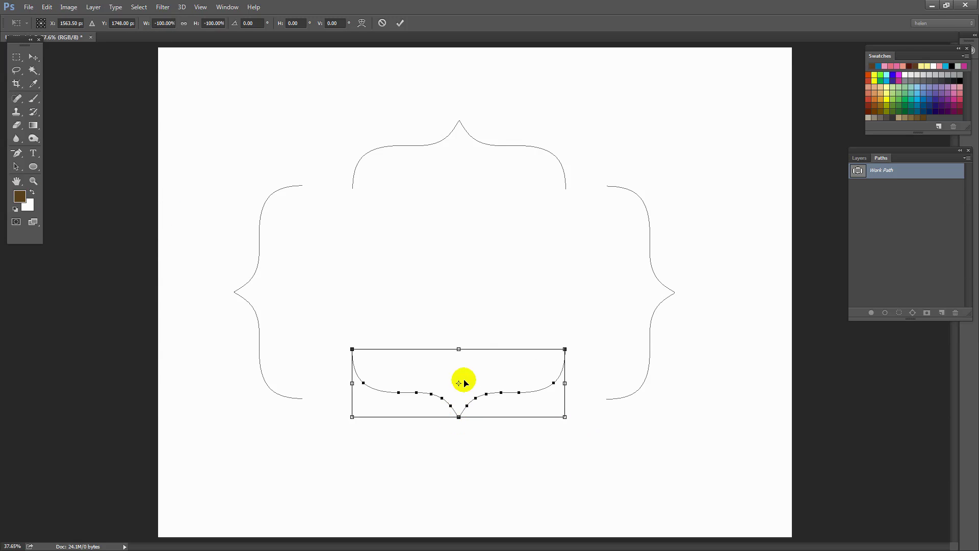
left_click(399, 23)
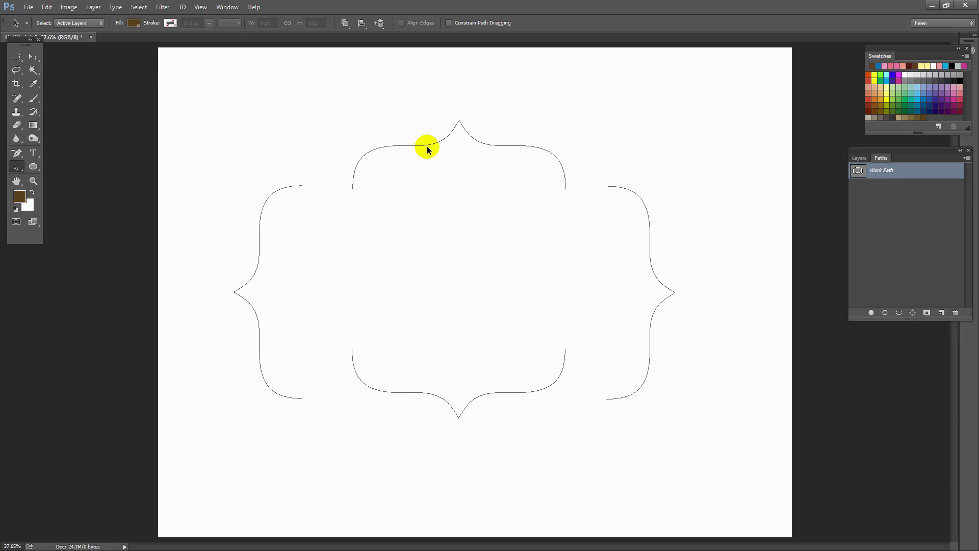
Reposition the four braces into an evenly spaced frame, bringing the right brace inward and moving the lower brace down, then deselect them.
left_click_drag(428, 148, 418, 138)
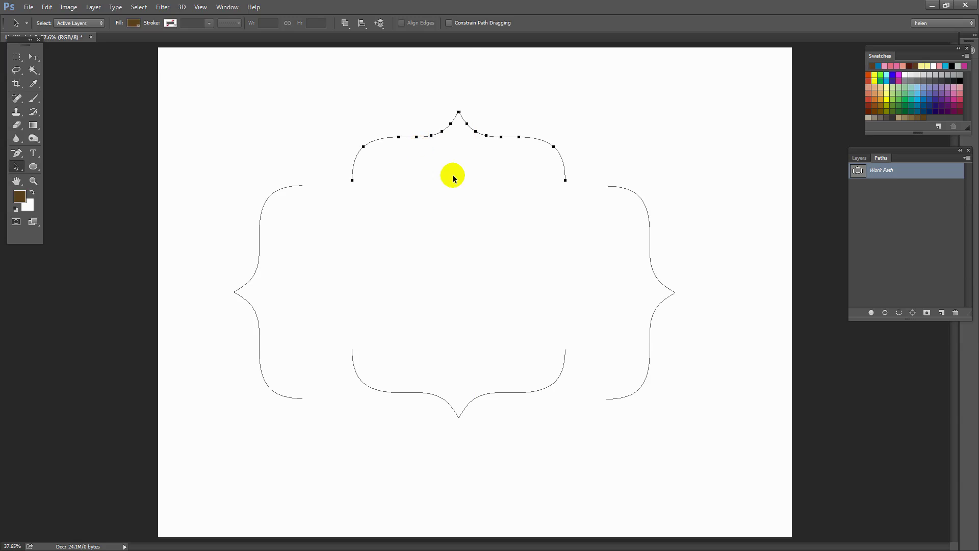
mouse_move(650, 321)
left_mouse_down()
mouse_move(631, 312)
mouse_move(630, 321)
left_mouse_up()
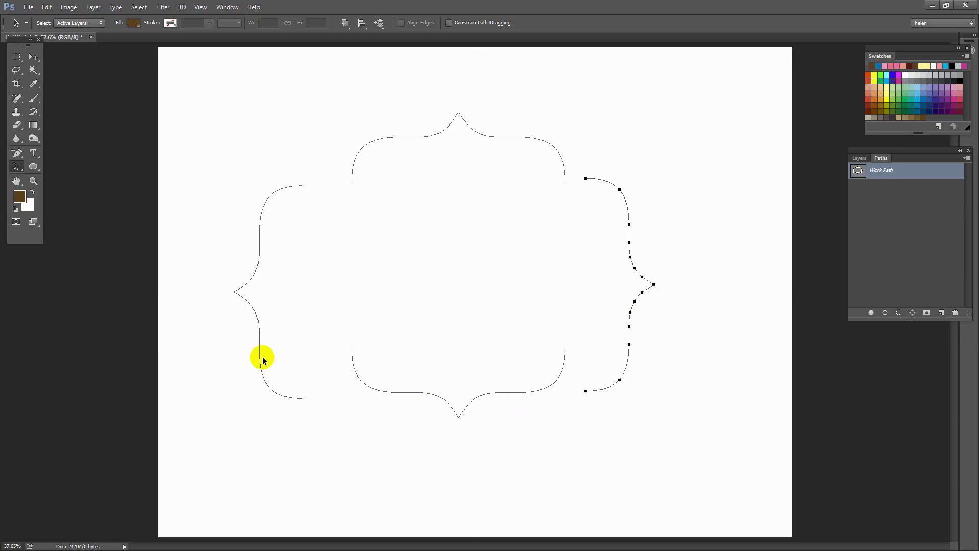
mouse_move(259, 364)
left_mouse_down()
mouse_move(263, 346)
mouse_move(260, 365)
left_mouse_up()
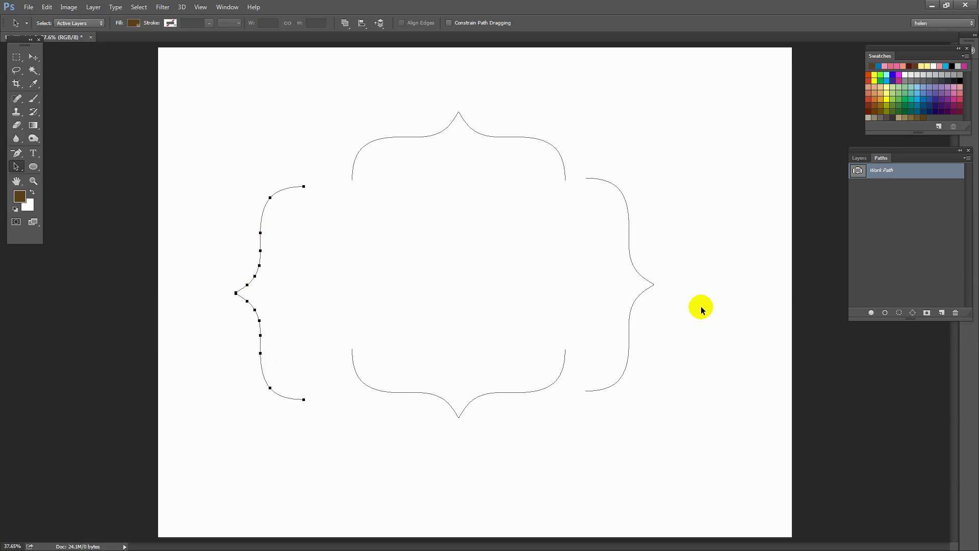
left_click_drag(631, 309, 622, 317)
left_click_drag(369, 145, 350, 143)
left_click_drag(416, 392, 393, 461)
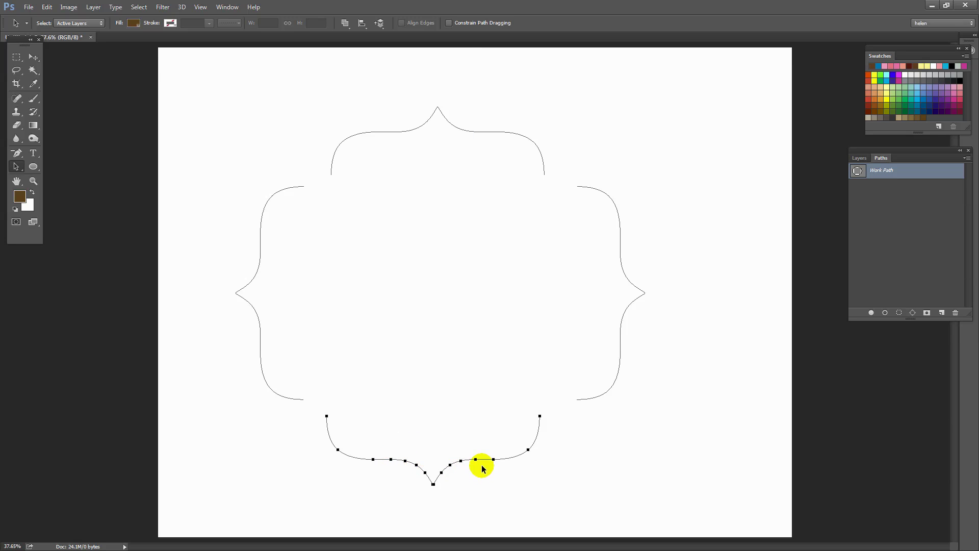
left_click_drag(493, 459, 501, 458)
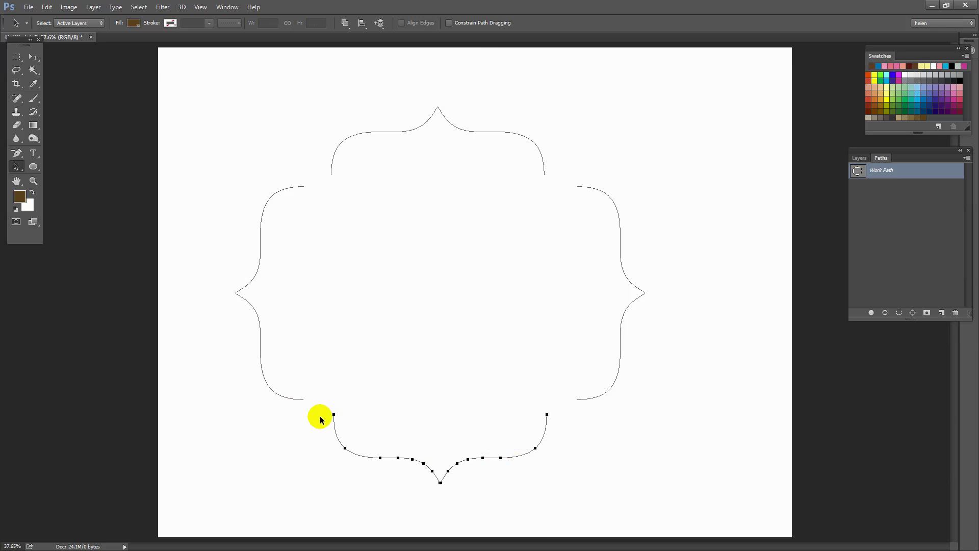
left_click(577, 489)
With the Pen tool, join the upper brace's left end to the left brace's upper end with a curved segment.
left_click(16, 159)
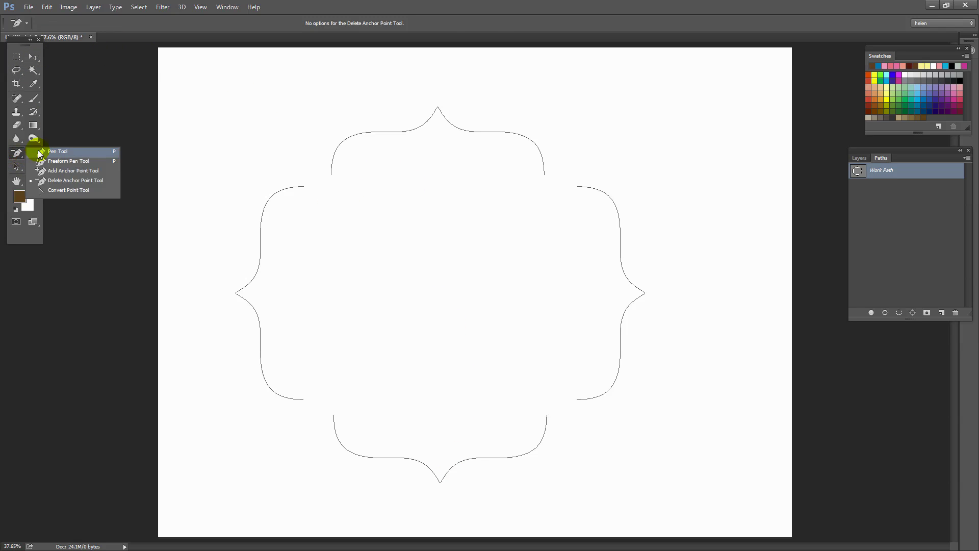
left_click(62, 153)
left_click(32, 185)
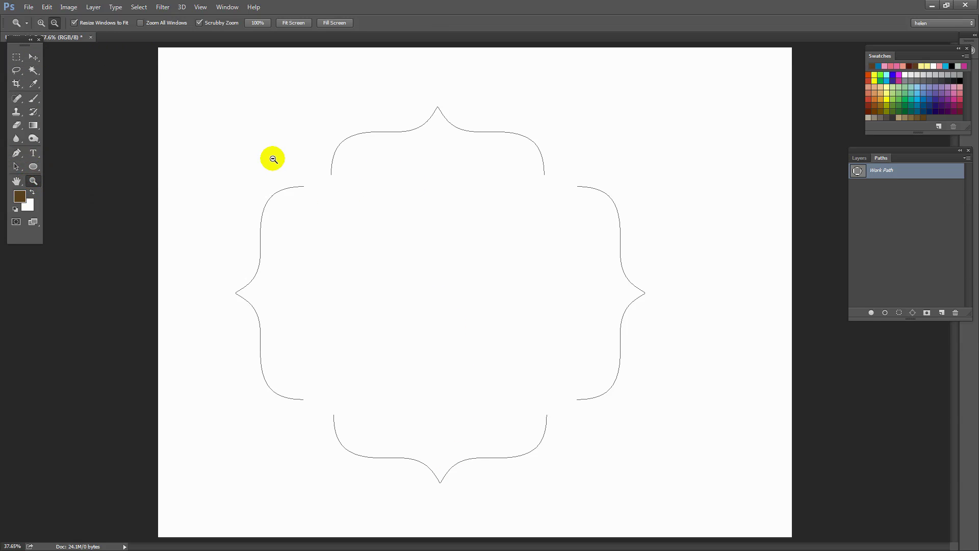
left_click_drag(271, 157, 327, 210)
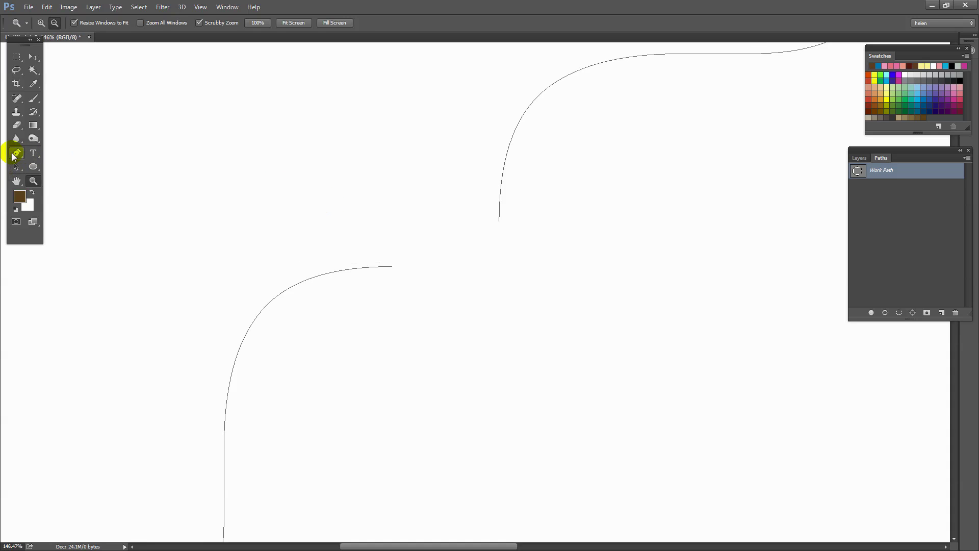
left_click(16, 154)
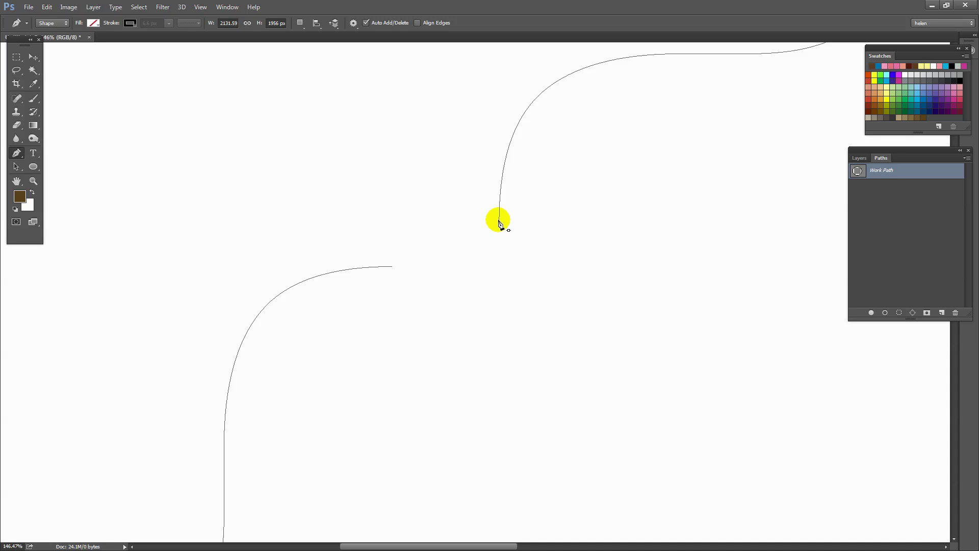
left_click_drag(499, 222, 497, 264)
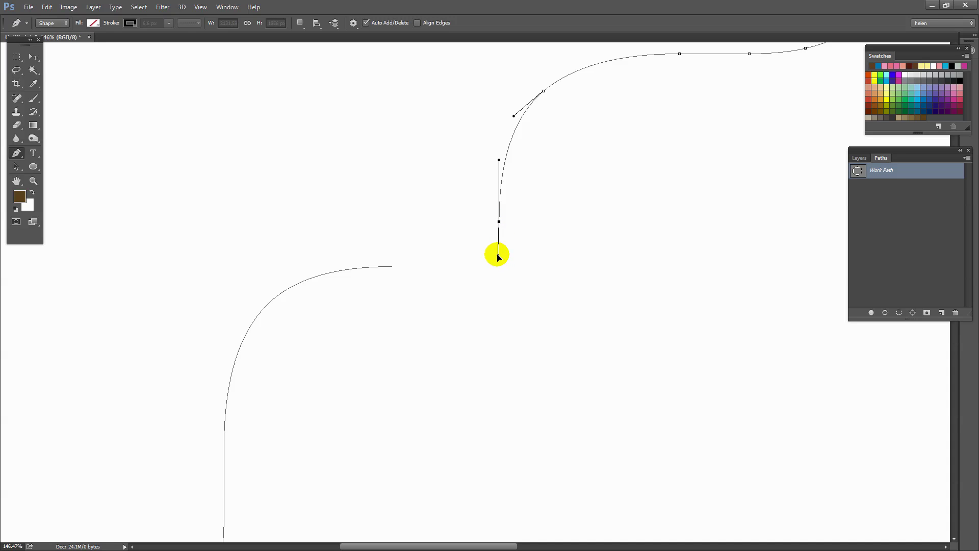
left_click_drag(498, 255, 498, 254)
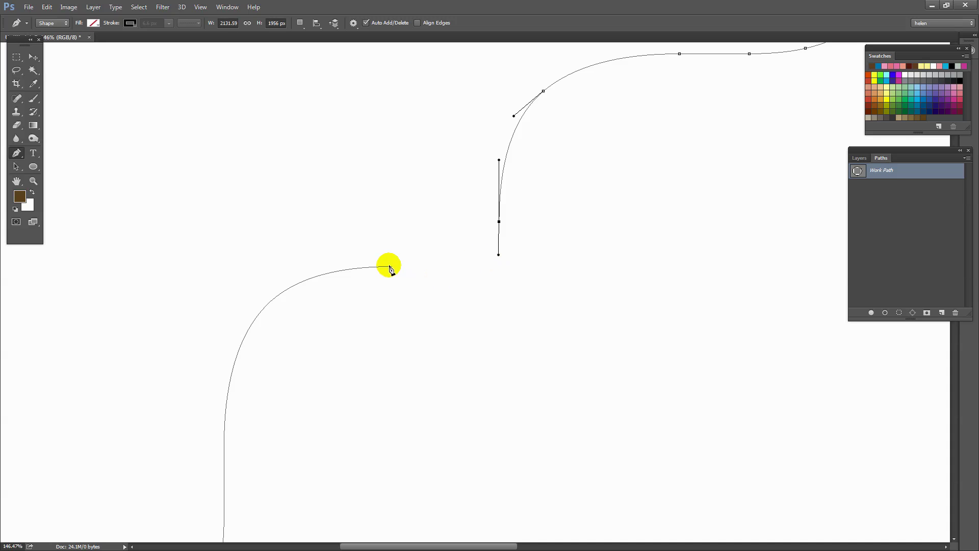
left_click_drag(393, 266, 352, 269)
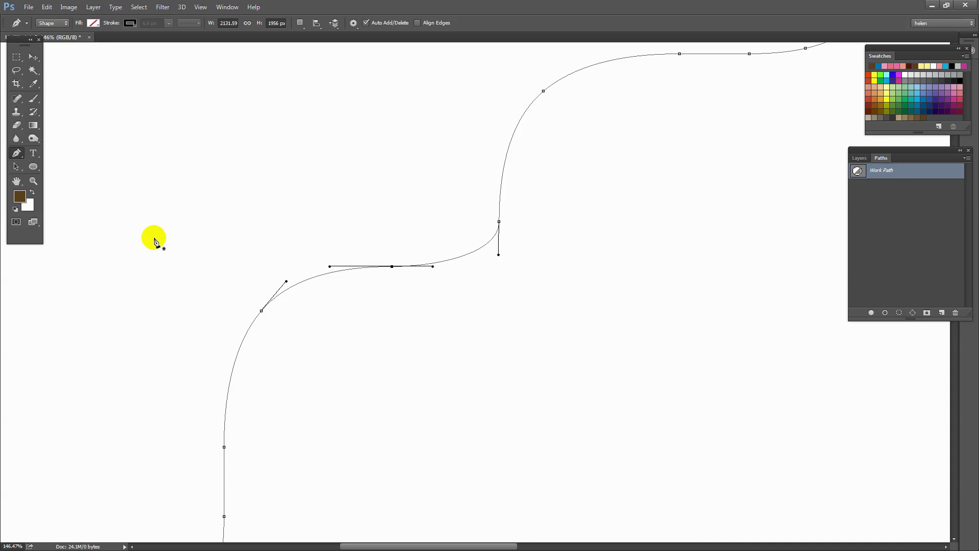
With the Direct Selection tool, adjust the direction handles at both ends of the upper-left joining segment to refine its curve.
left_click_drag(18, 166, 58, 176)
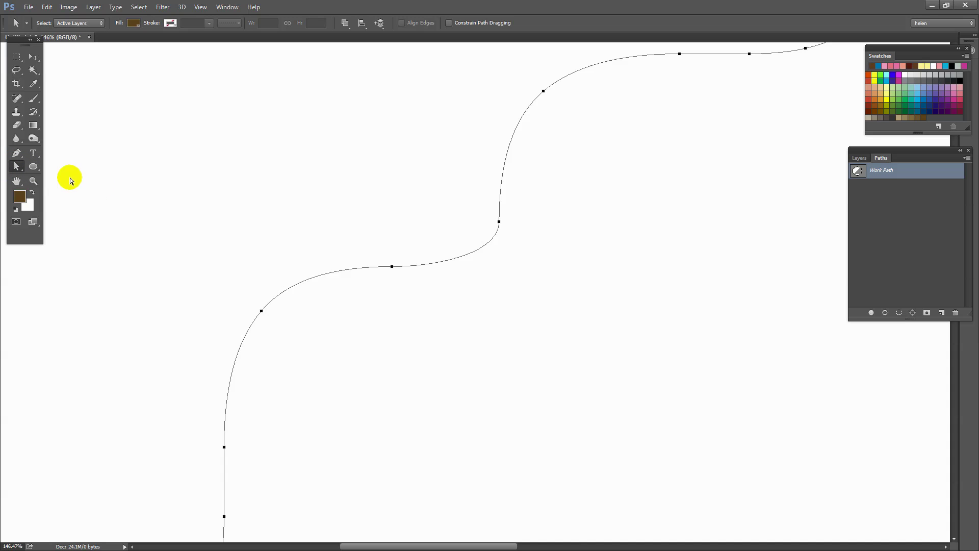
left_click(391, 266)
left_click_drag(429, 268, 447, 270)
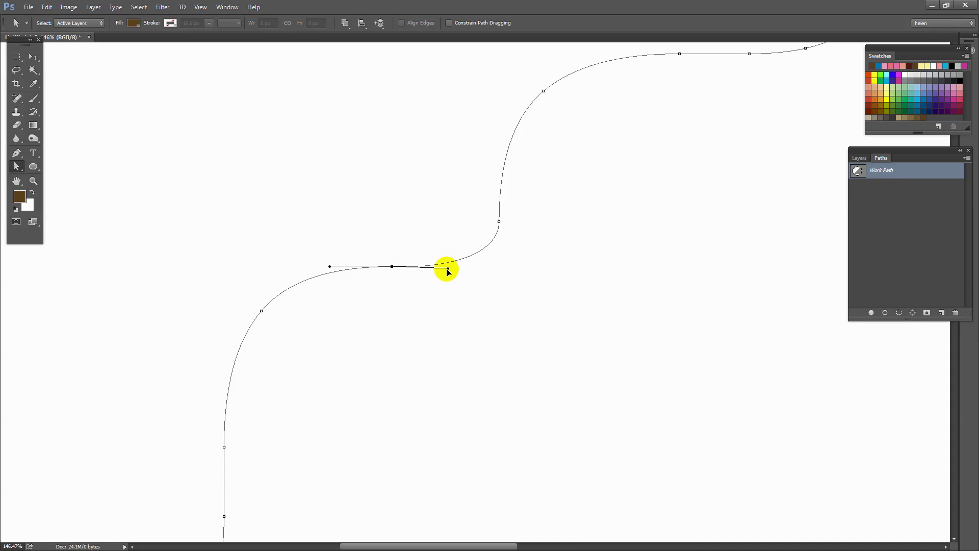
left_click(498, 221)
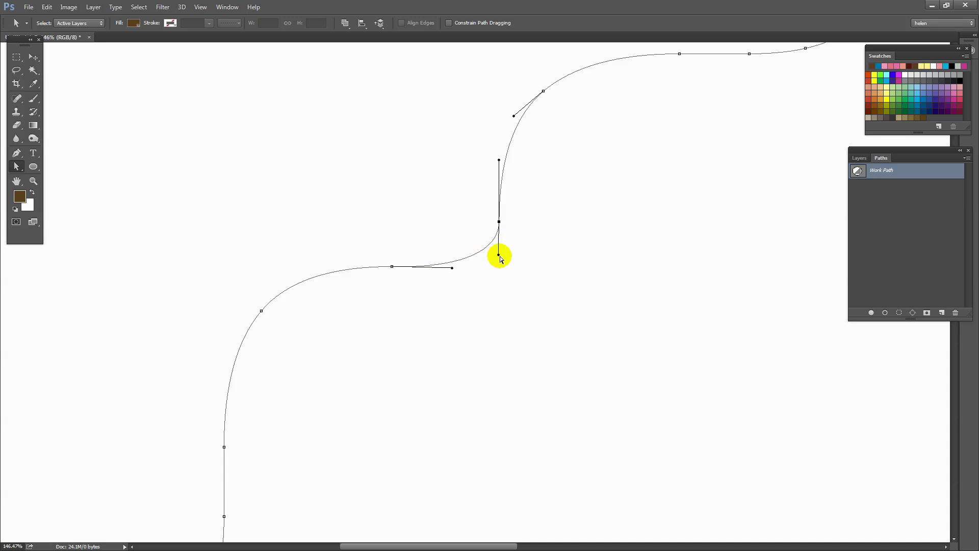
left_click(499, 254)
left_click_drag(498, 254, 495, 261)
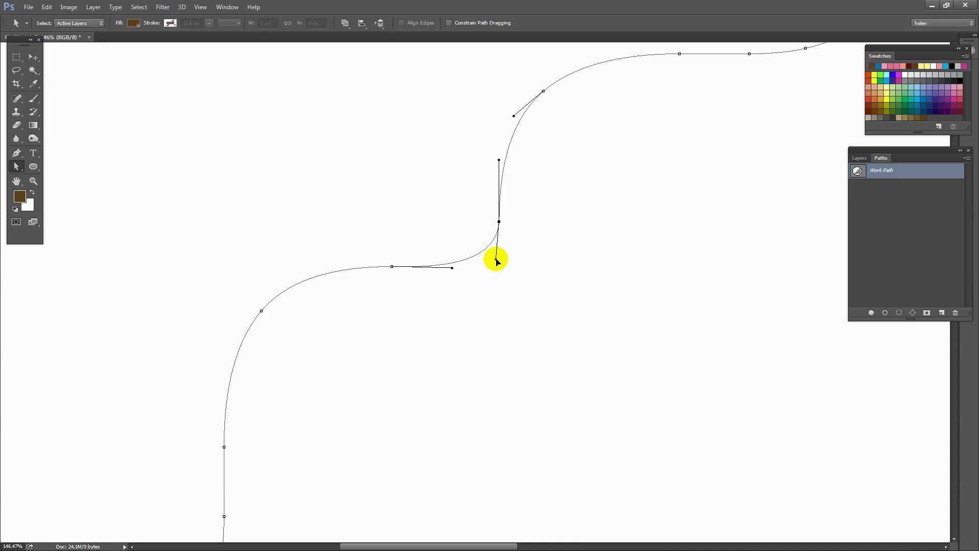
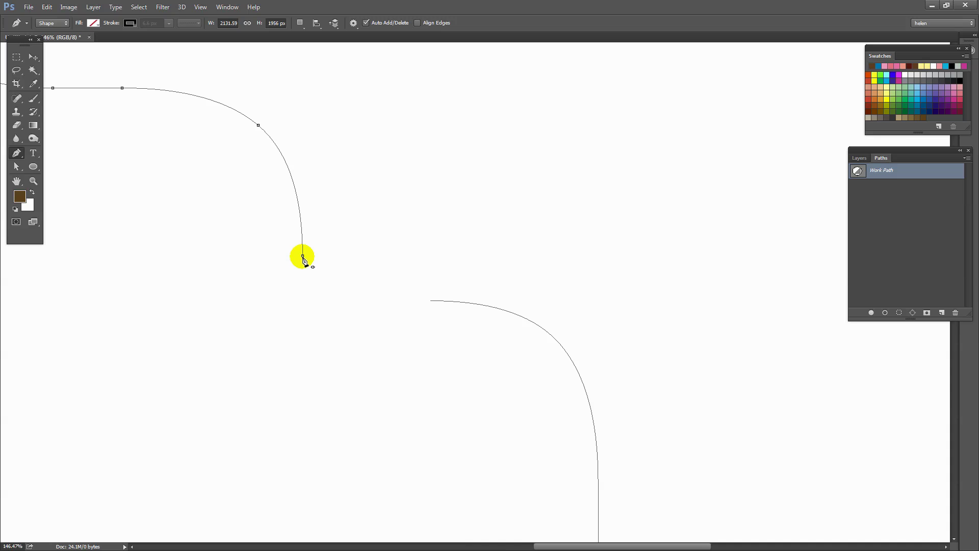
With the Pen tool, join the upper brace's right end to the right brace's upper end with a curved segment, undoing the stray extra shape.
left_click(303, 255)
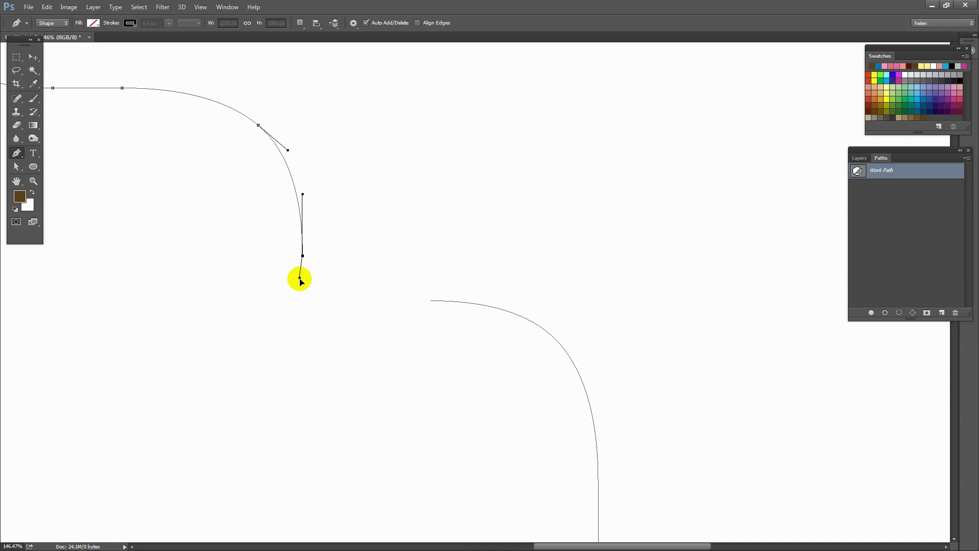
left_click_drag(304, 292, 303, 297)
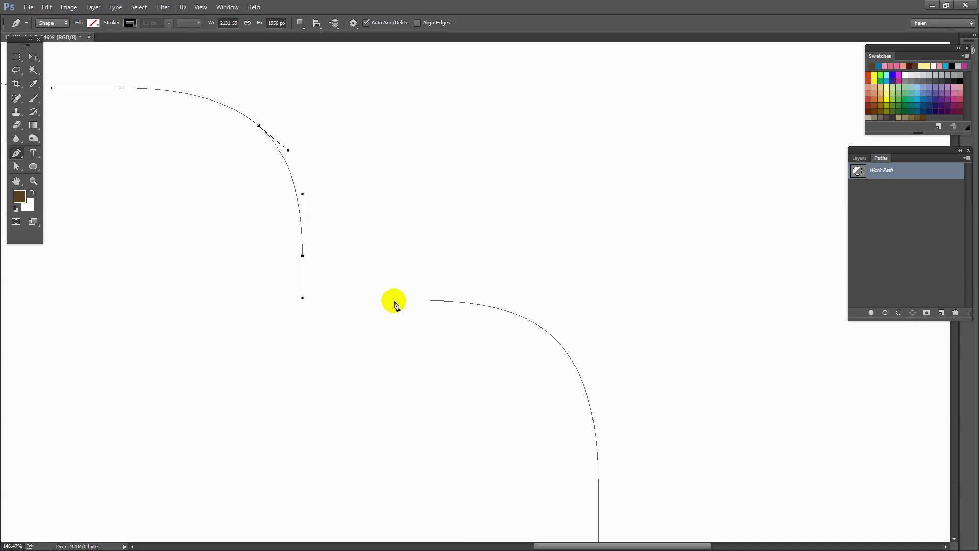
left_click_drag(430, 302, 479, 299)
left_click(479, 299)
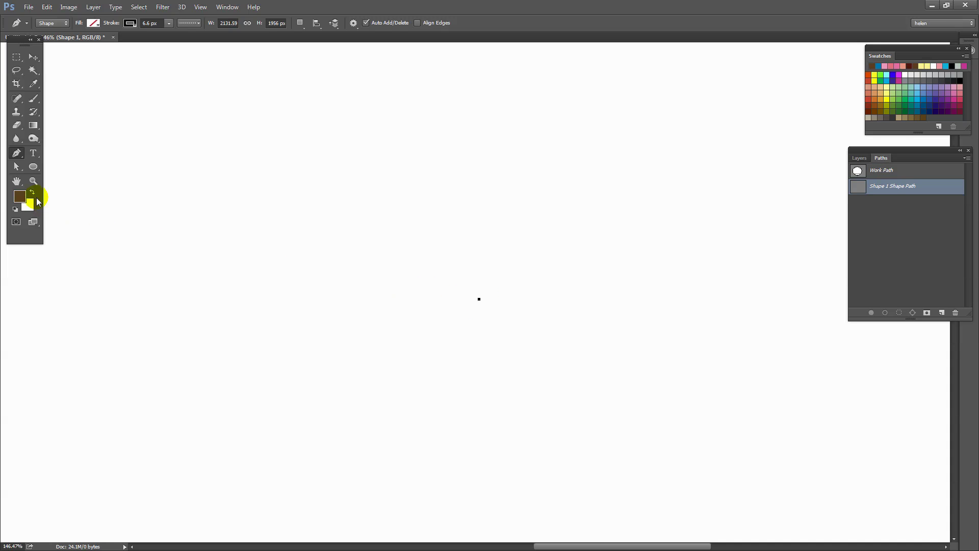
key("ctrl+z")
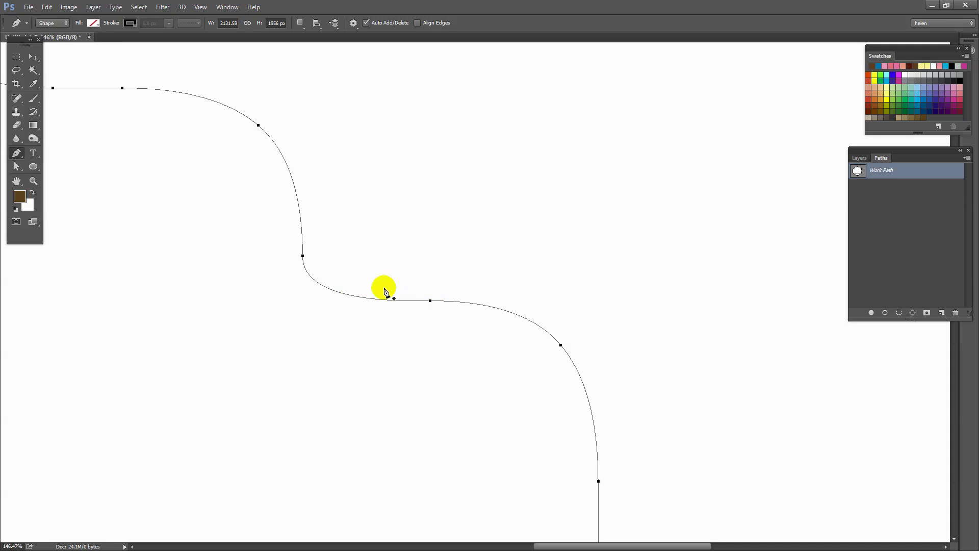
With the Direct Selection tool, lengthen and level the direction handle at the right brace's end of the upper-right joining segment, then deselect the path.
left_click(16, 166)
left_click(65, 175)
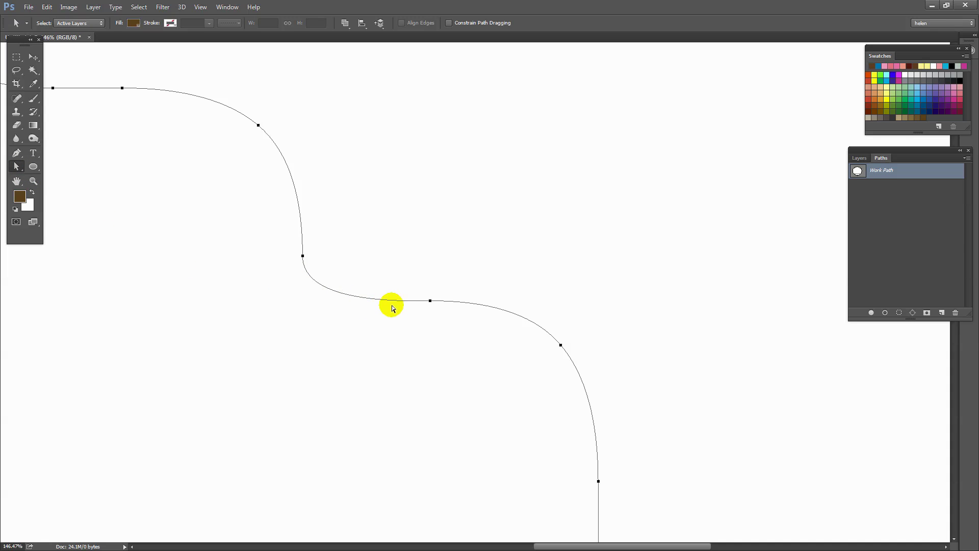
left_click(429, 300)
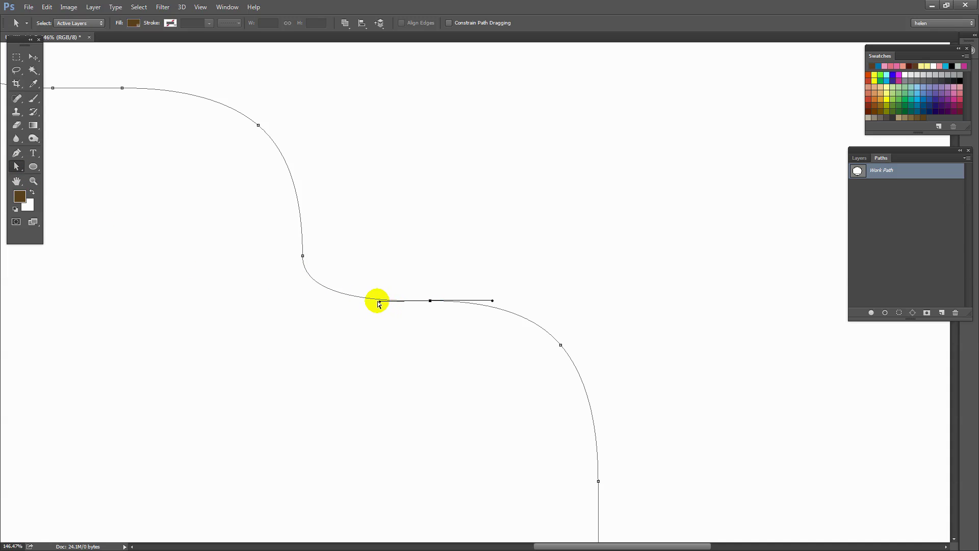
left_click_drag(380, 302, 304, 302)
left_click(302, 256)
left_click(136, 245)
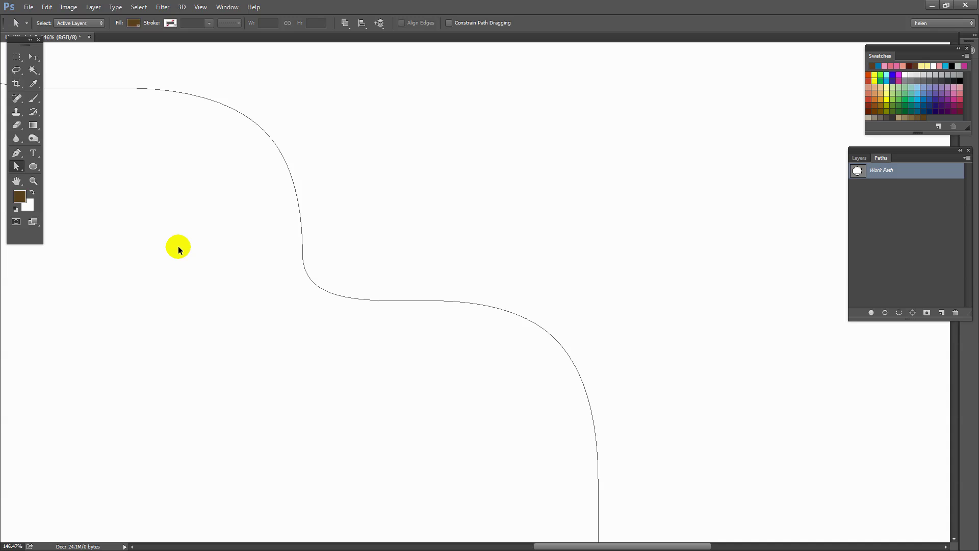
With the Pen tool, join the left brace's lower end to the lower brace's left end with a curved segment and deselect the path.
key("ctrl+0")
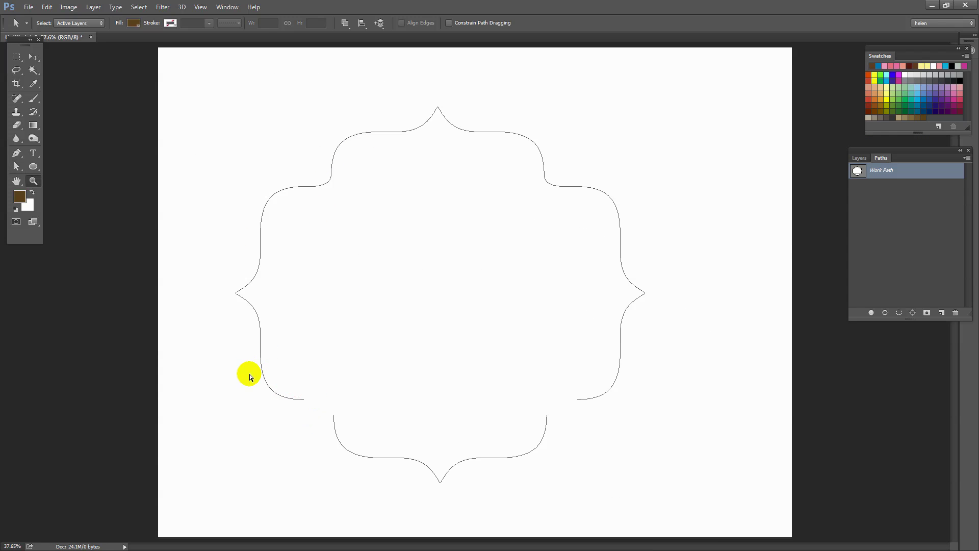
key("z")
left_click(291, 389)
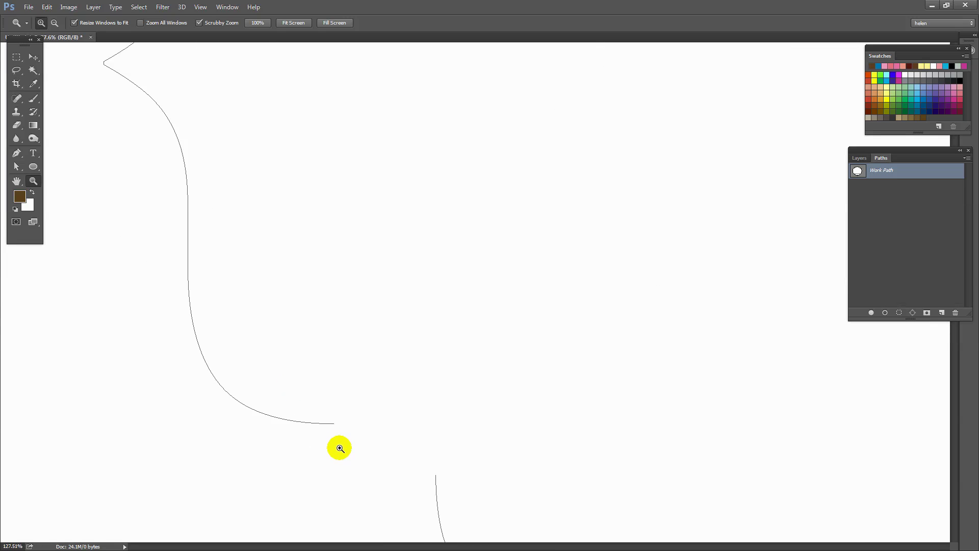
left_click_drag(492, 495, 416, 373)
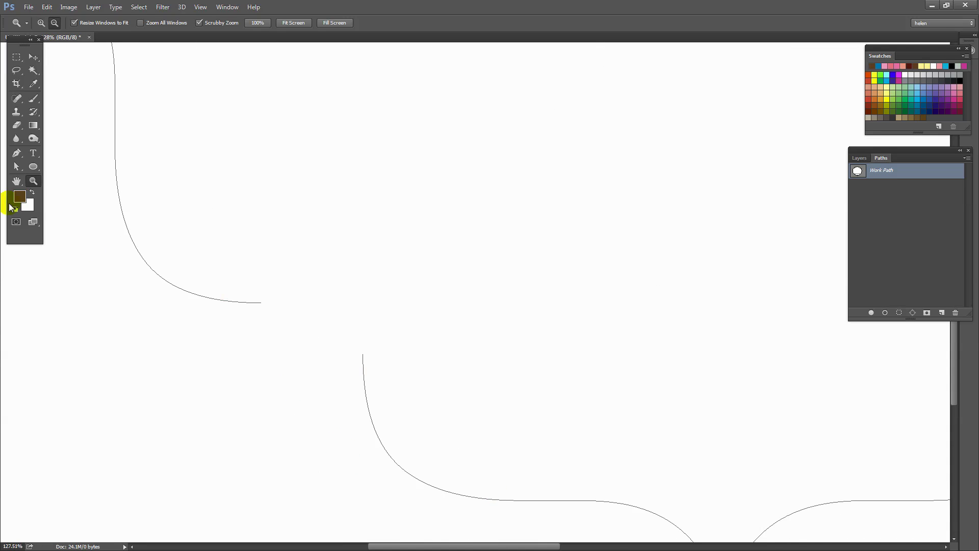
left_click(17, 152)
left_click(261, 302)
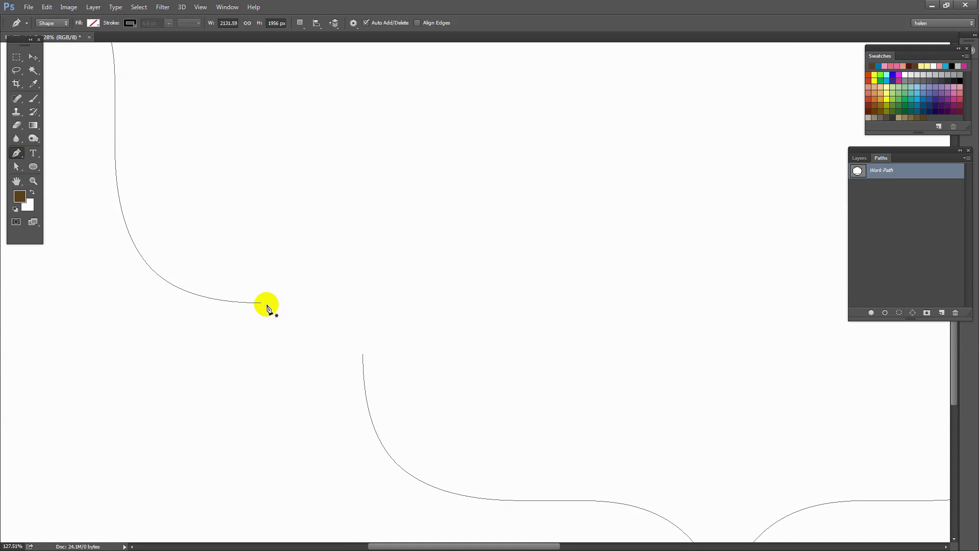
left_click_drag(261, 302, 327, 303)
left_click_drag(364, 355, 365, 404)
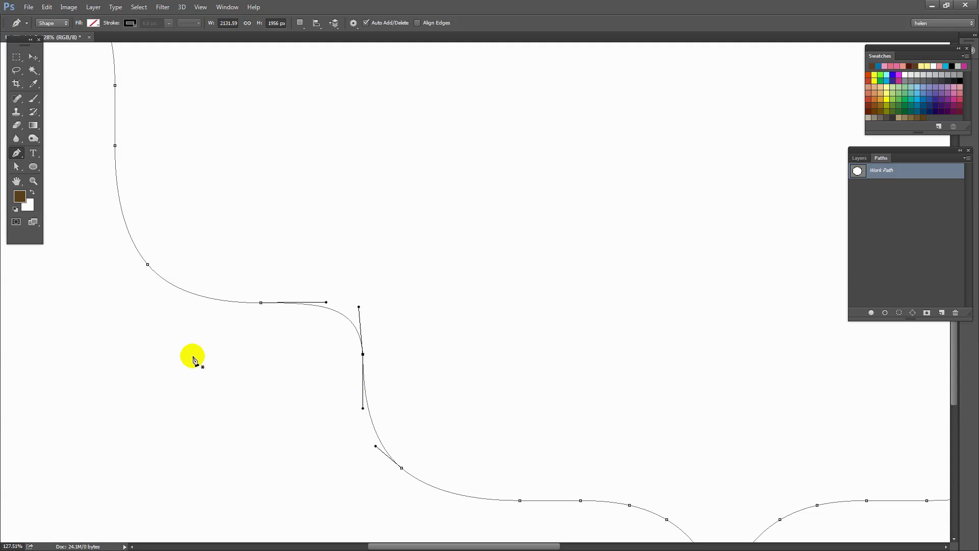
left_click(17, 166)
left_click(248, 397)
With the Pen tool, close the frame by joining the right brace's lower end to the lower brace's right end with a curved segment.
left_click_drag(546, 387, 446, 415)
key("p")
left_click_drag(406, 349, 333, 347)
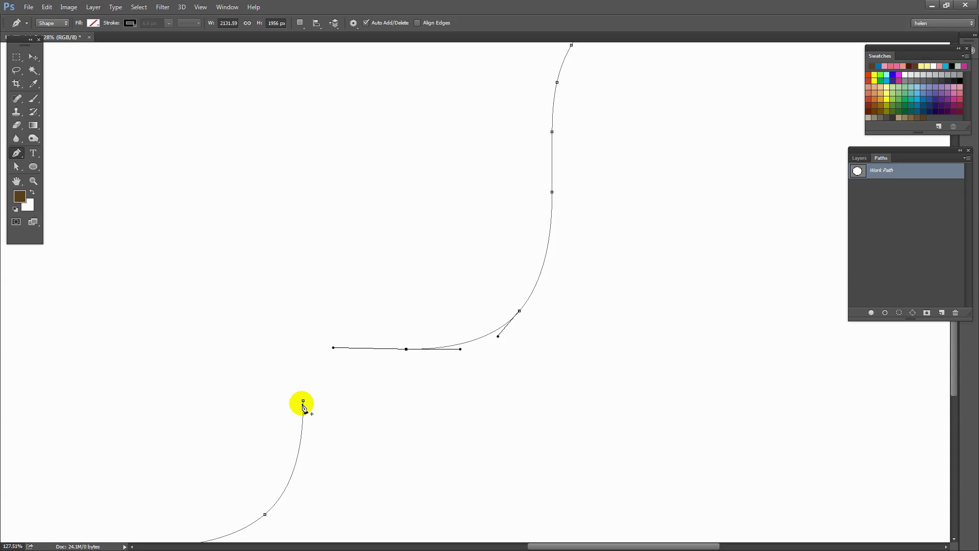
left_click_drag(303, 401, 301, 443)
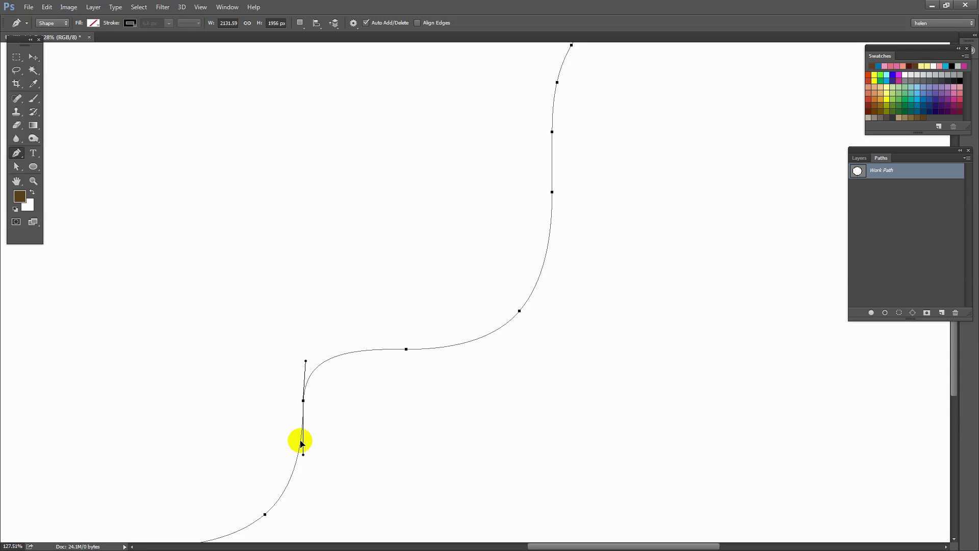
left_click(15, 167)
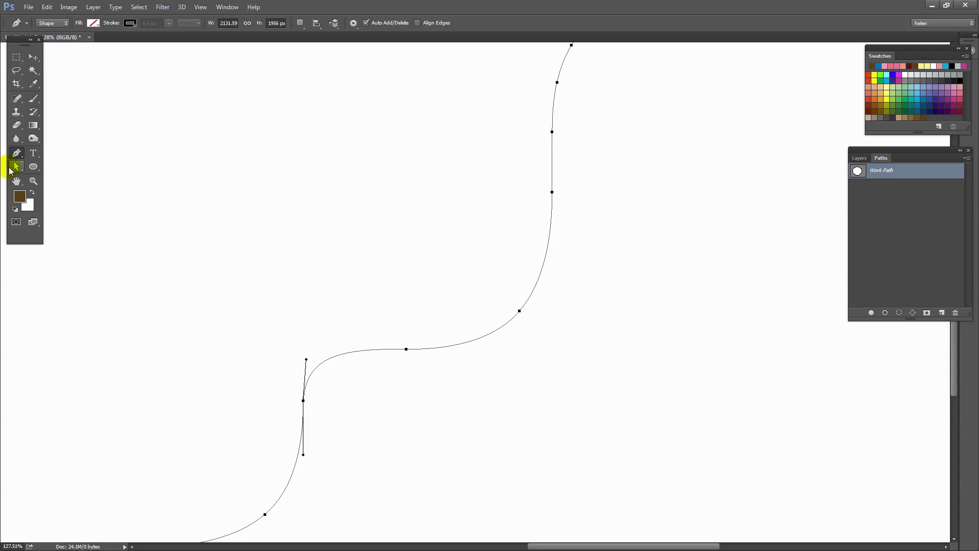
key("ctrl+0")
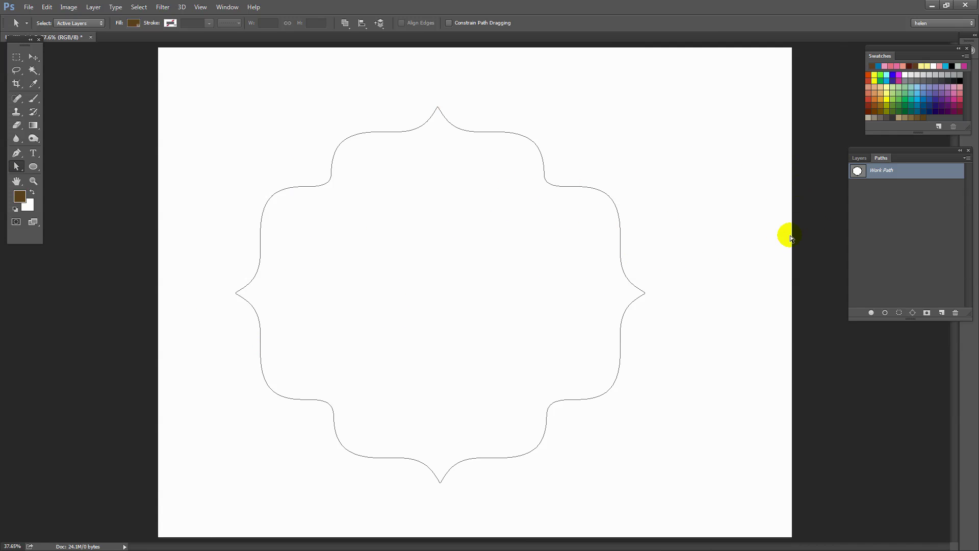
Save the work path as Path 1 and define the selected frame path as a custom shape named Shape 2.
left_click(967, 159)
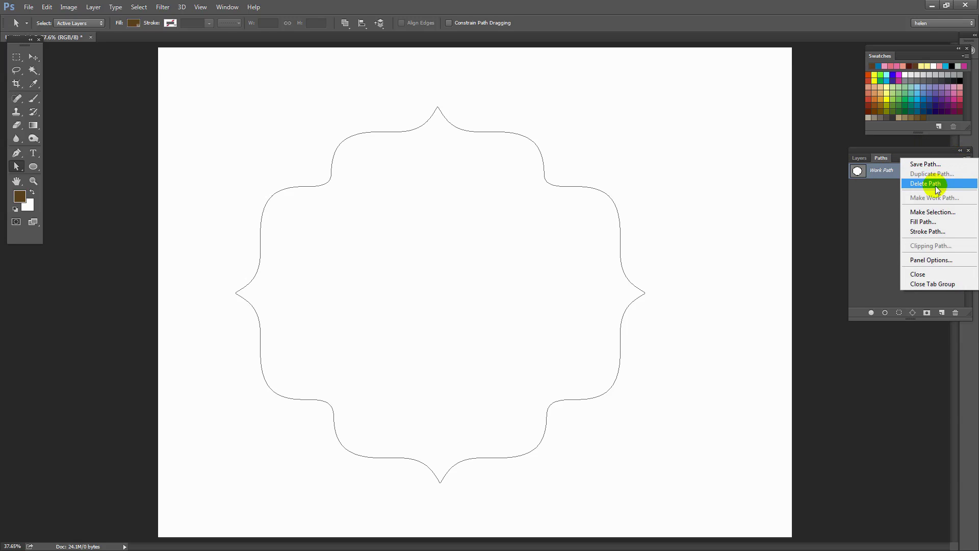
left_click(925, 163)
left_click(548, 181)
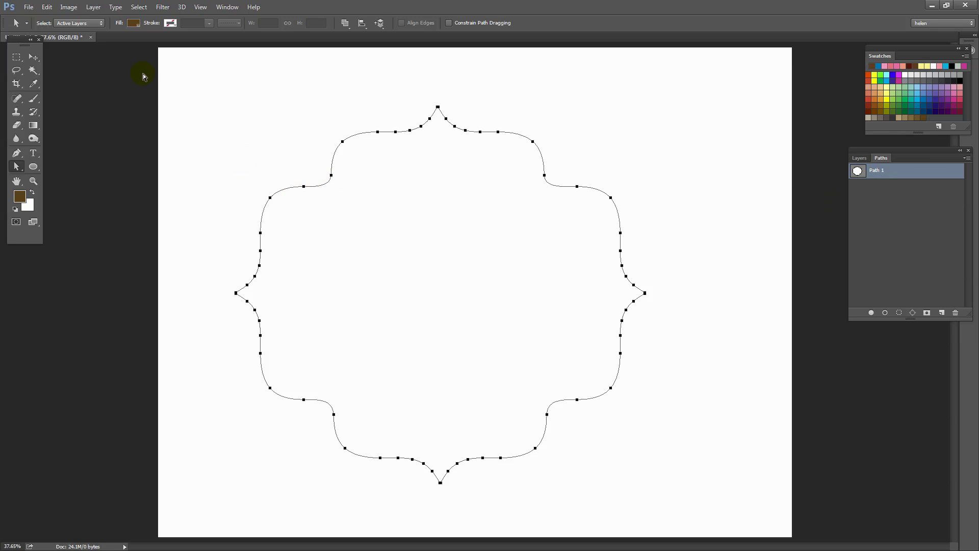
left_click(47, 7)
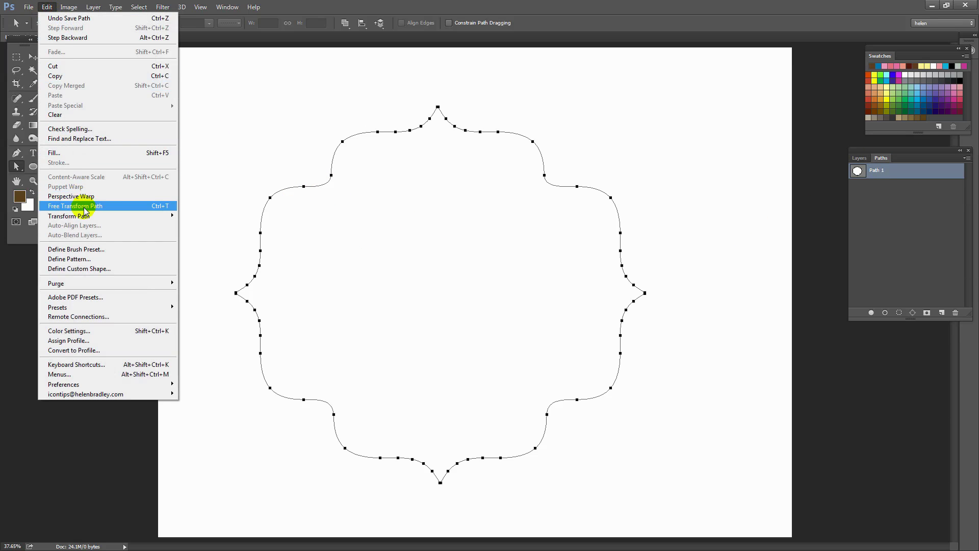
left_click(74, 269)
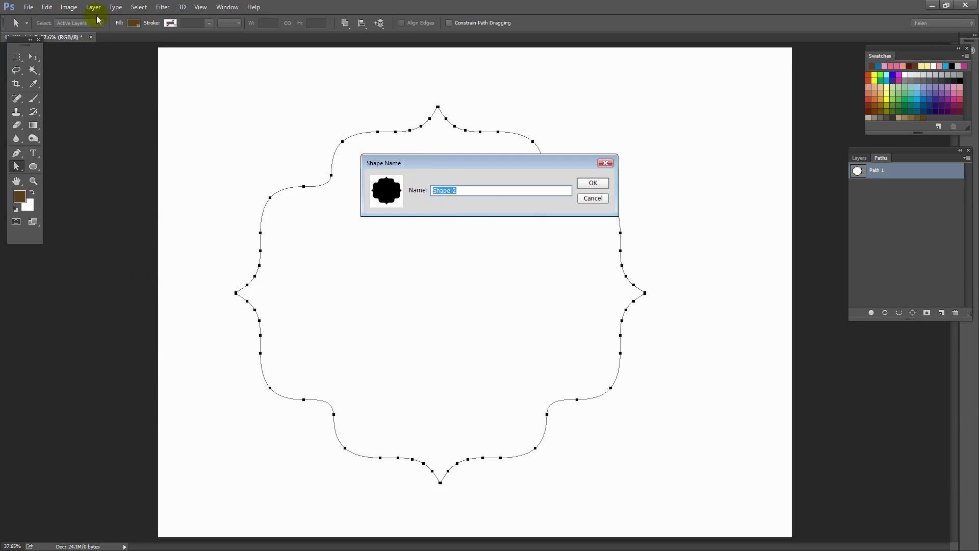
left_click(593, 184)
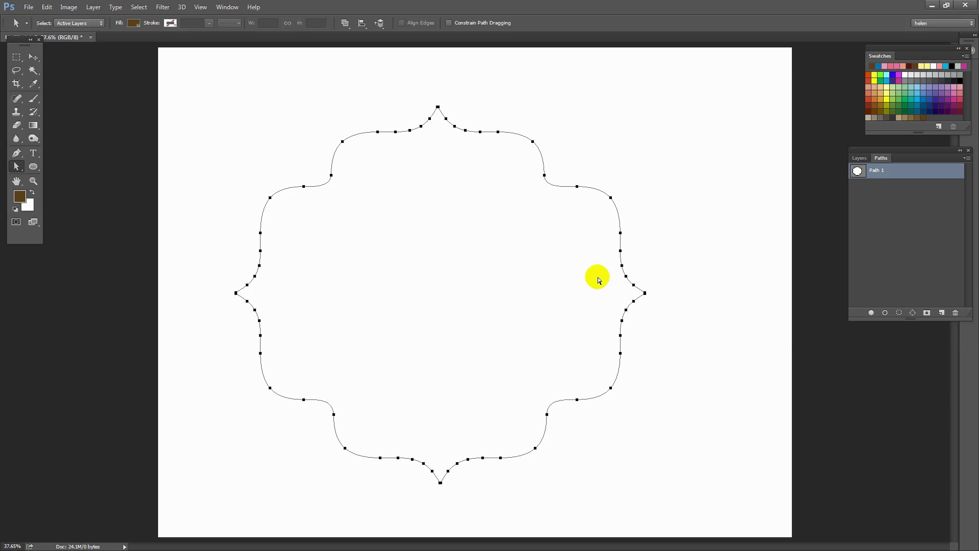
Fill the saved frame path with the light pink swatch (#f49ac1) on a new layer above the background.
left_click(19, 197)
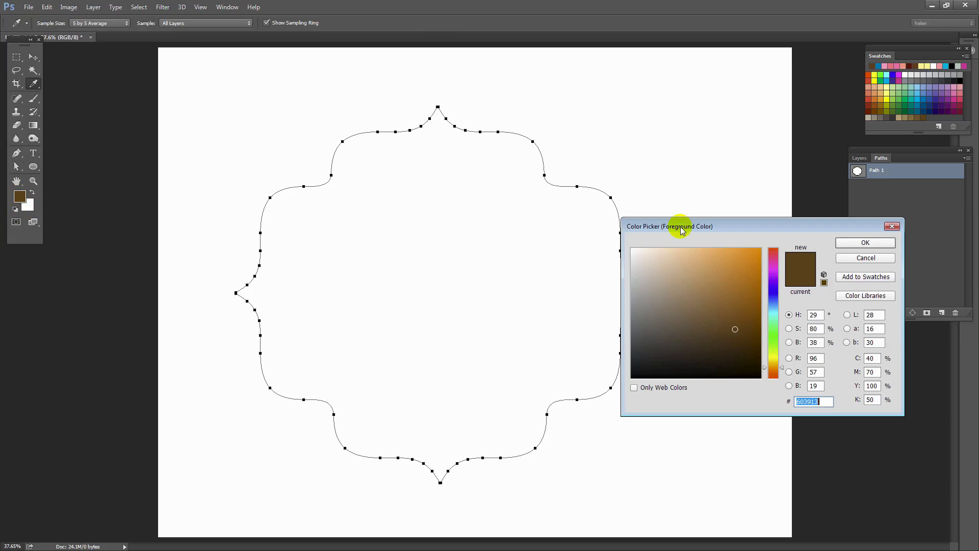
left_click(956, 86)
left_click(867, 243)
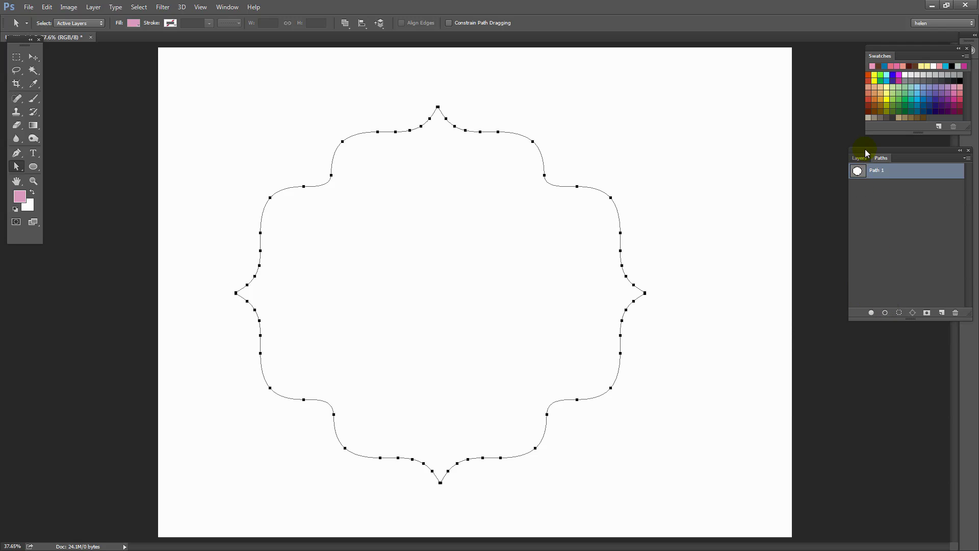
left_click(859, 158)
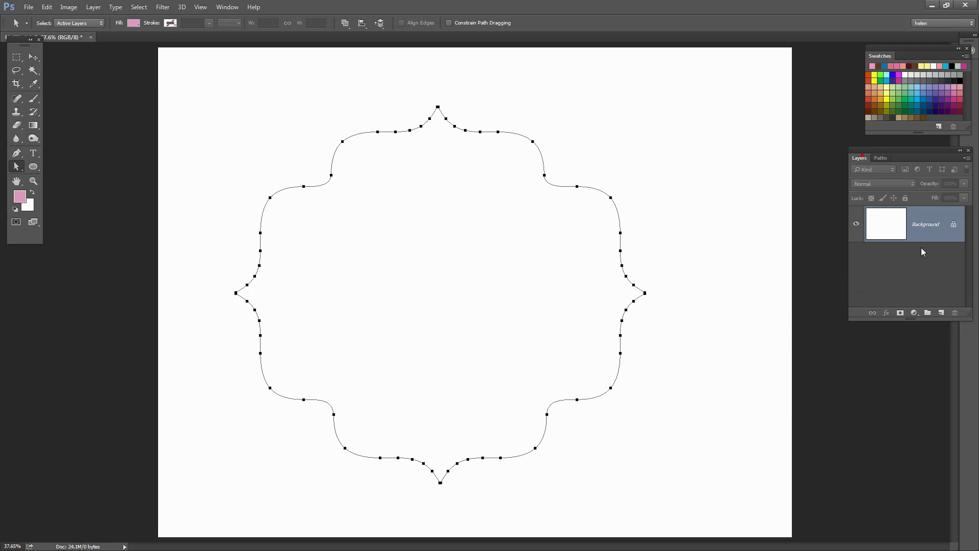
left_click(942, 313)
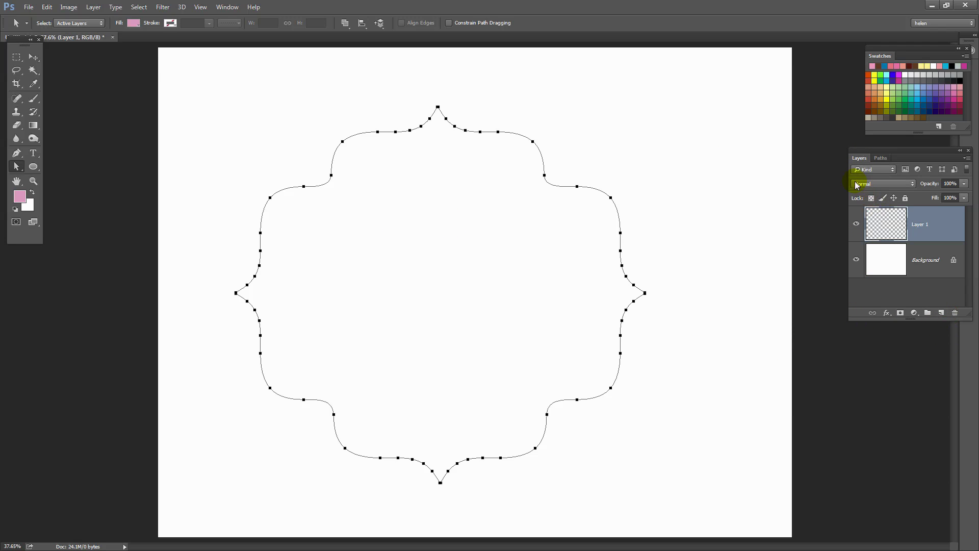
left_click(881, 159)
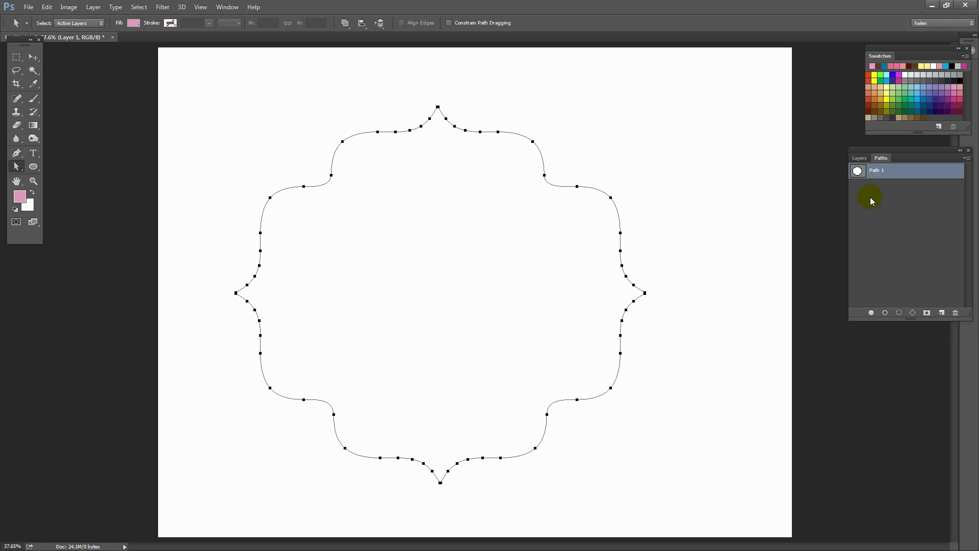
left_click(871, 313)
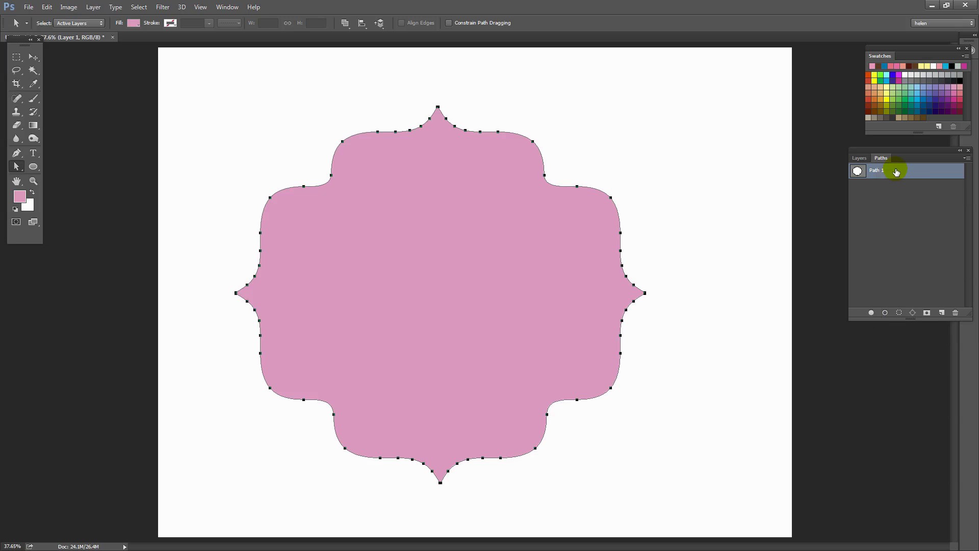
Duplicate Path 1 and use Free Transform Path to shift the copy slightly left, to X 1439 px.
left_click_drag(928, 169, 942, 312)
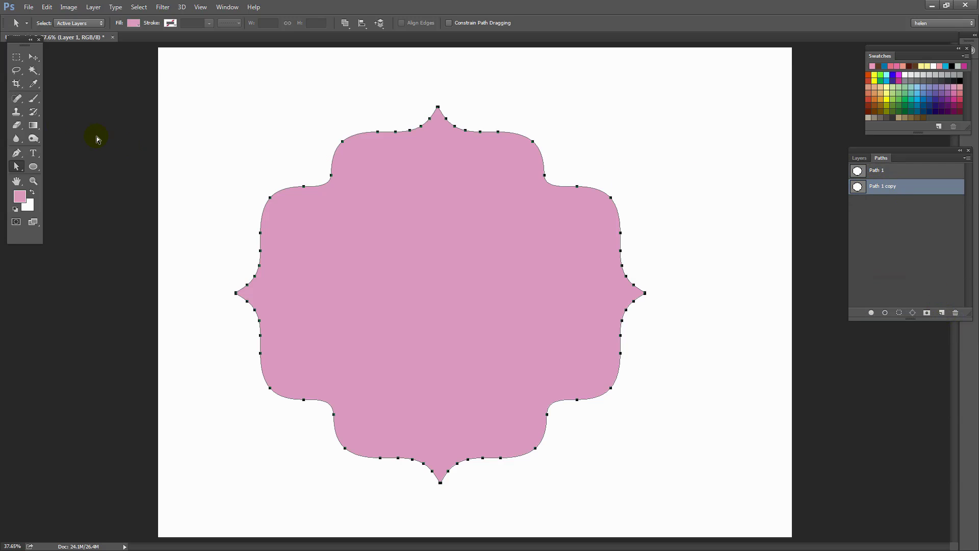
left_click(46, 7)
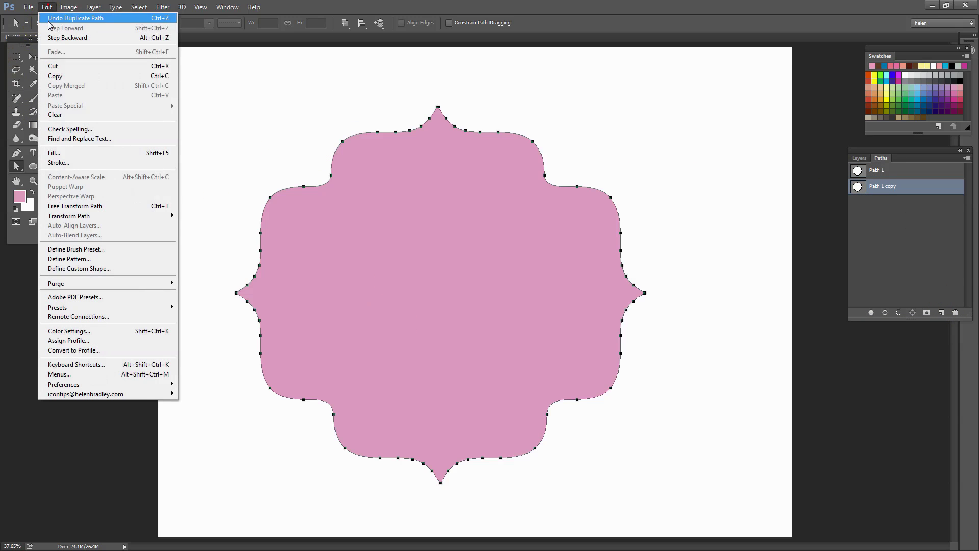
left_click(76, 207)
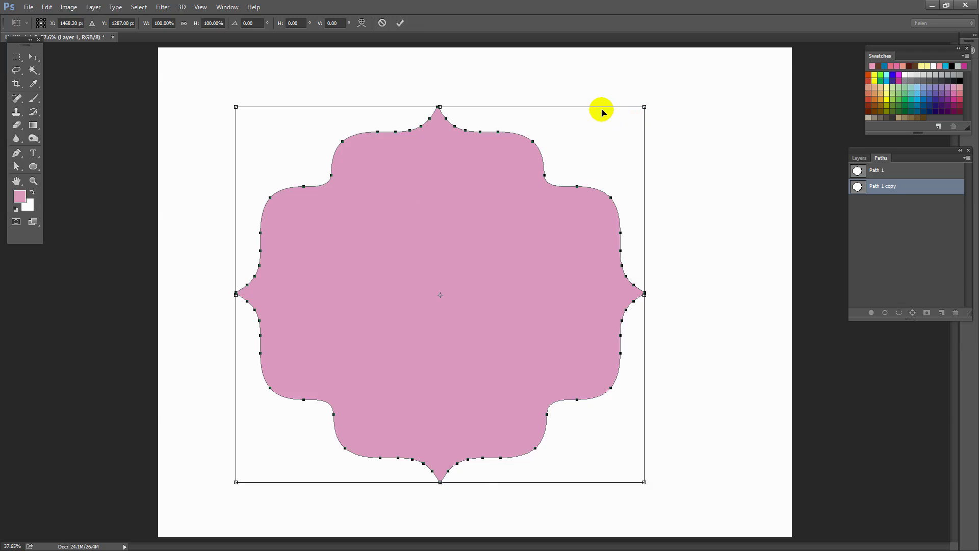
left_click_drag(602, 111, 594, 115)
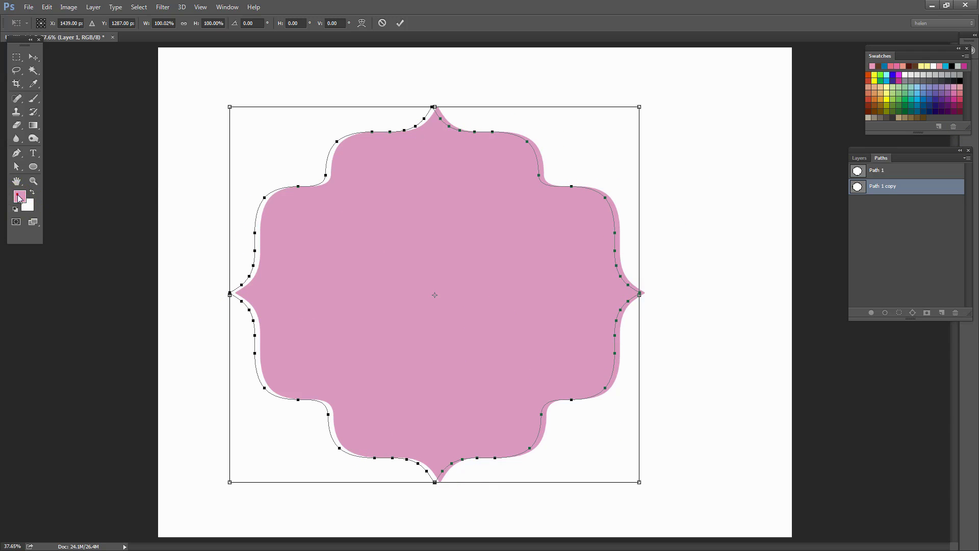
left_click(400, 24)
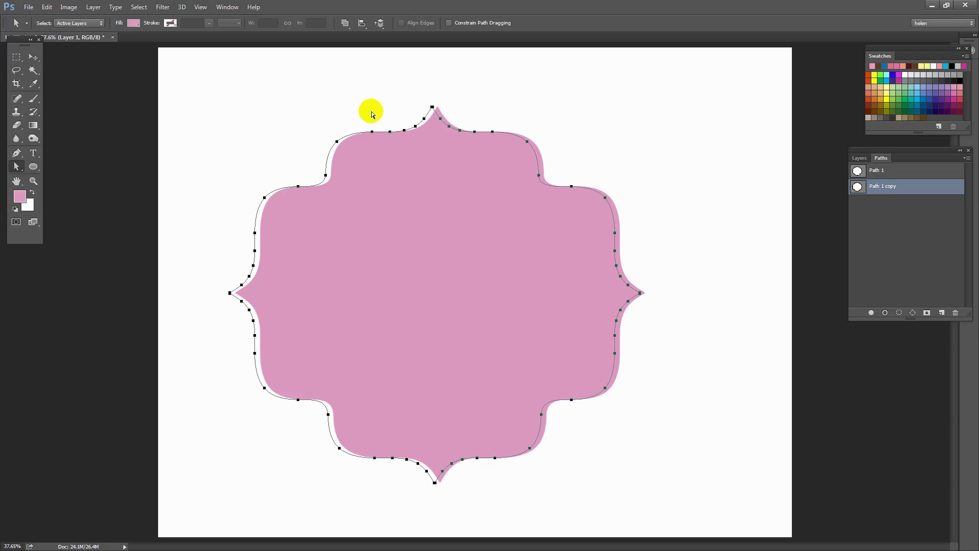
Fill the shifted path copy with a dark brown swatch color on a new layer above the pink frame.
left_click(20, 197)
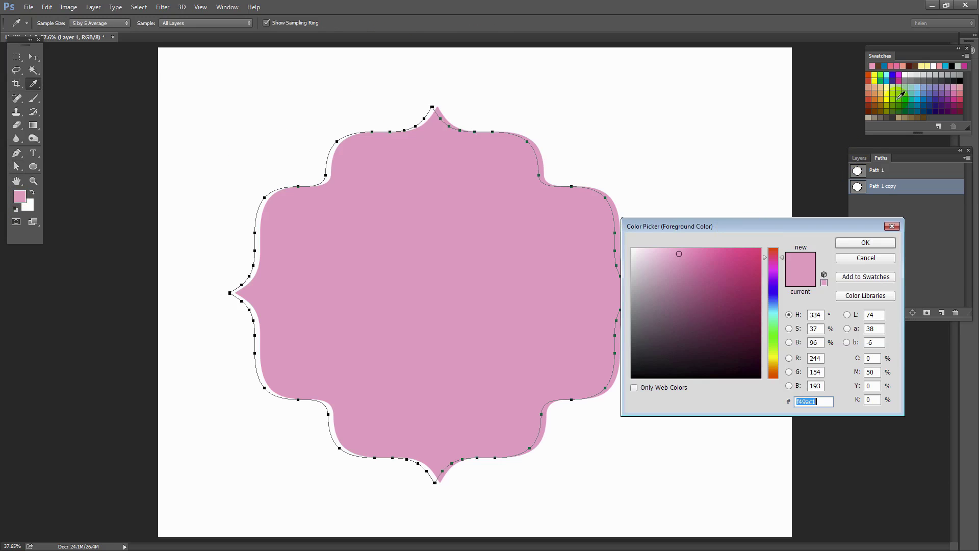
left_click(925, 116)
left_click(865, 242)
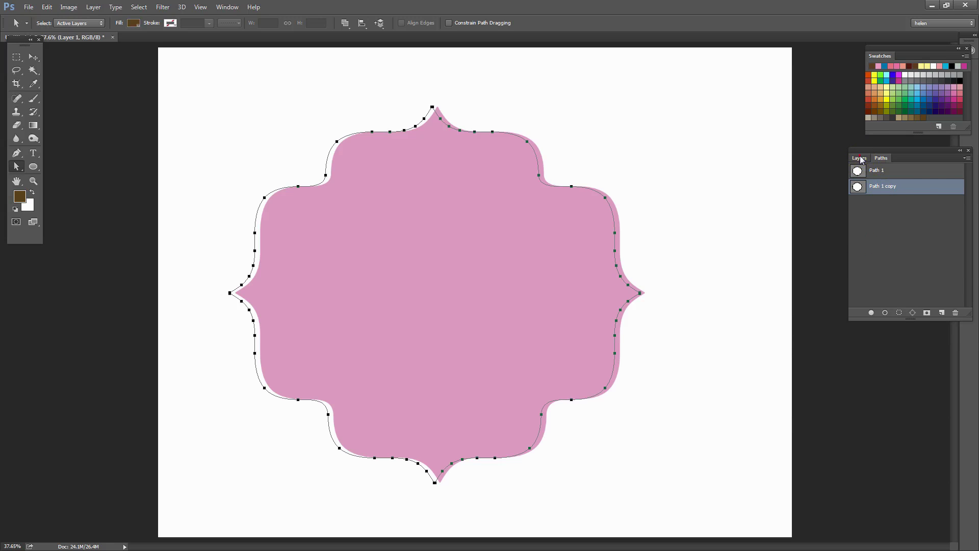
left_click(860, 159)
left_click(941, 313)
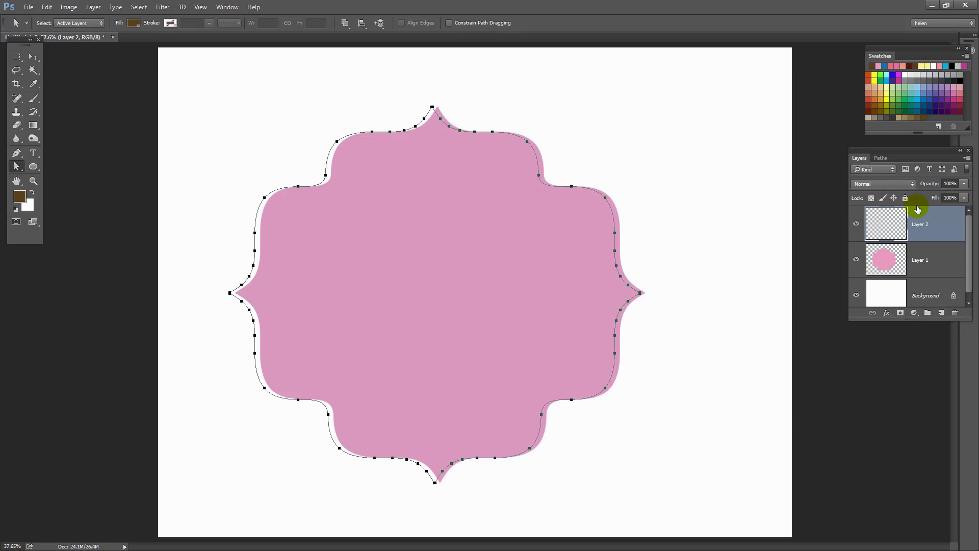
left_click(882, 159)
left_click(885, 312)
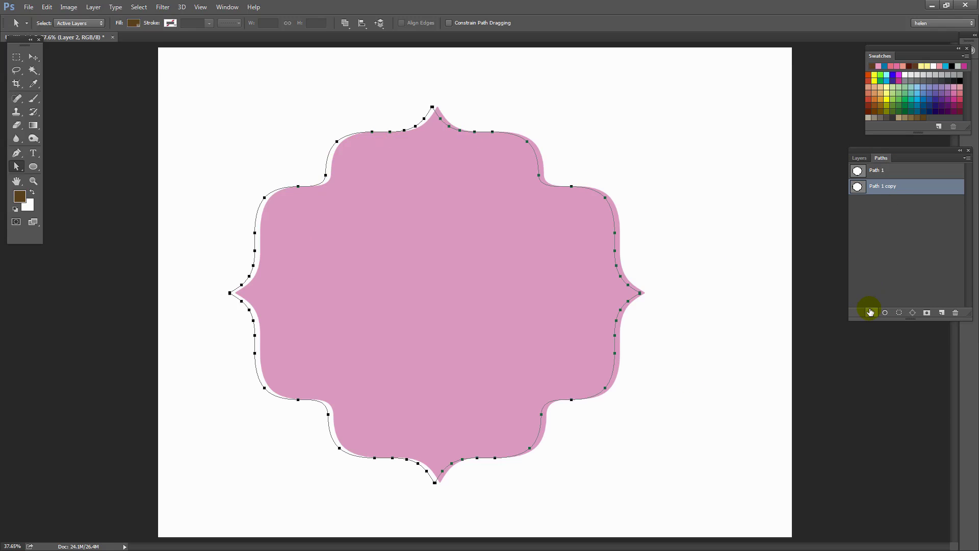
left_click(870, 313)
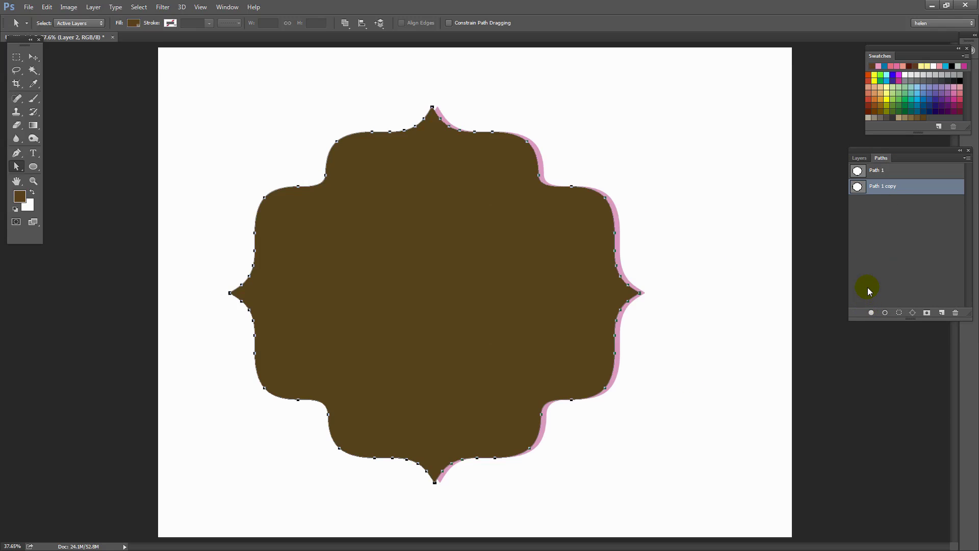
Add another new layer and shrink Path 1 copy about its center to about 94% with Free Transform Path.
left_click(859, 158)
left_click(941, 312)
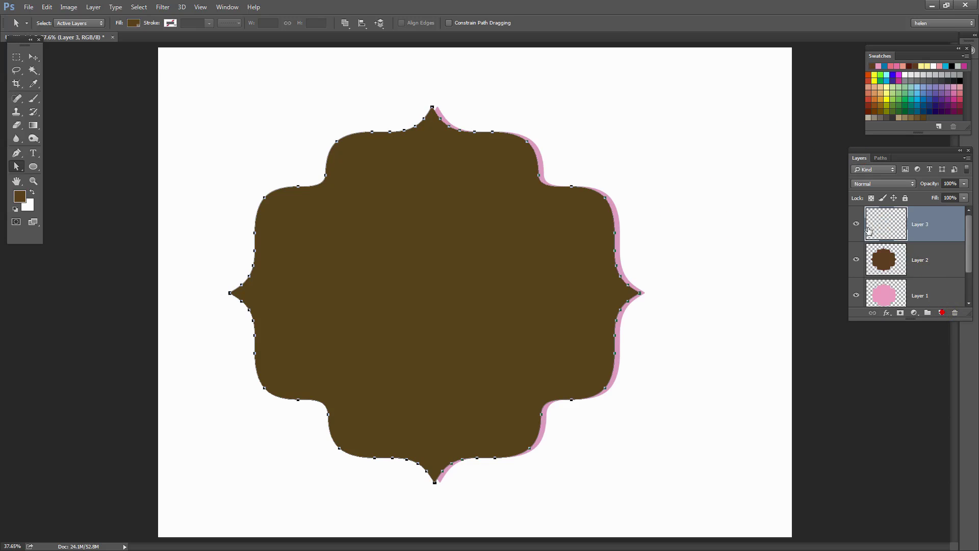
left_click(880, 159)
left_click(872, 203)
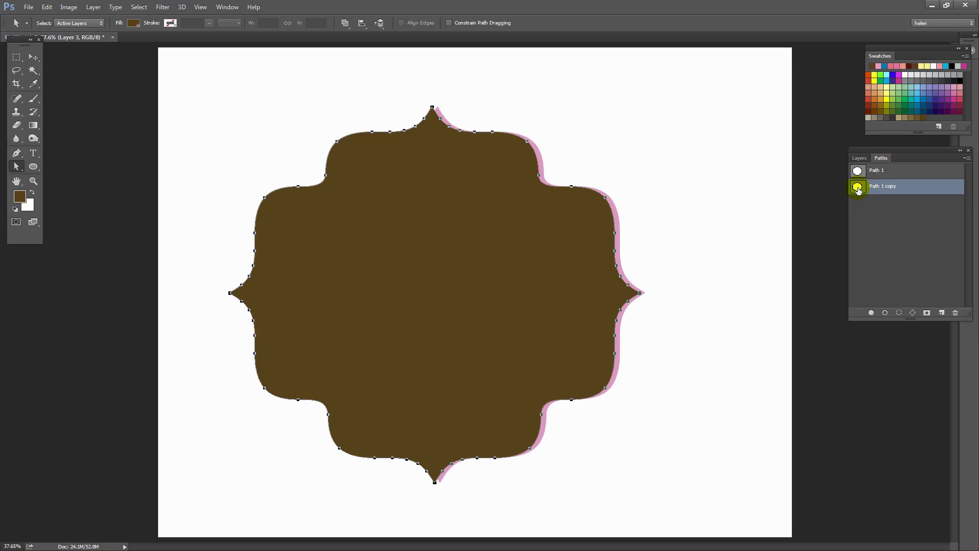
left_click(47, 7)
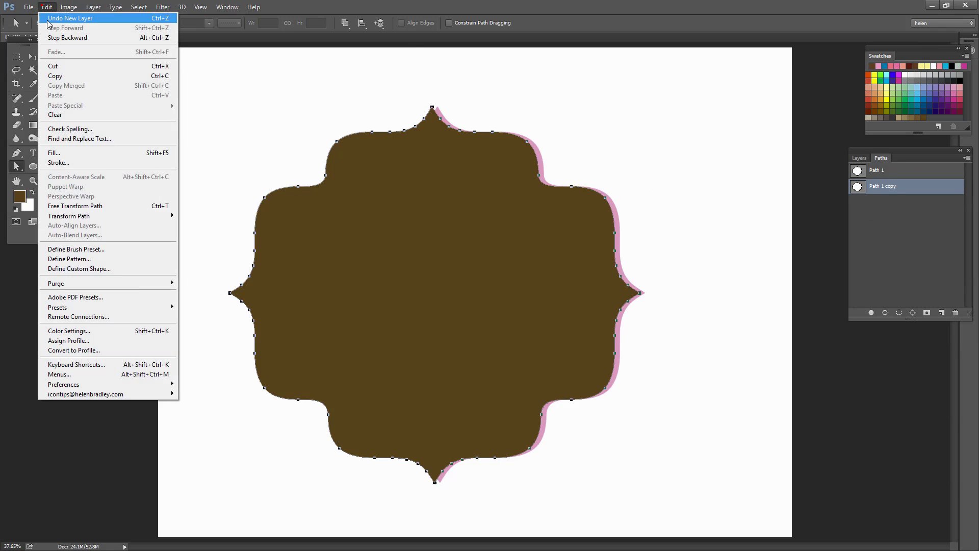
left_click(108, 206)
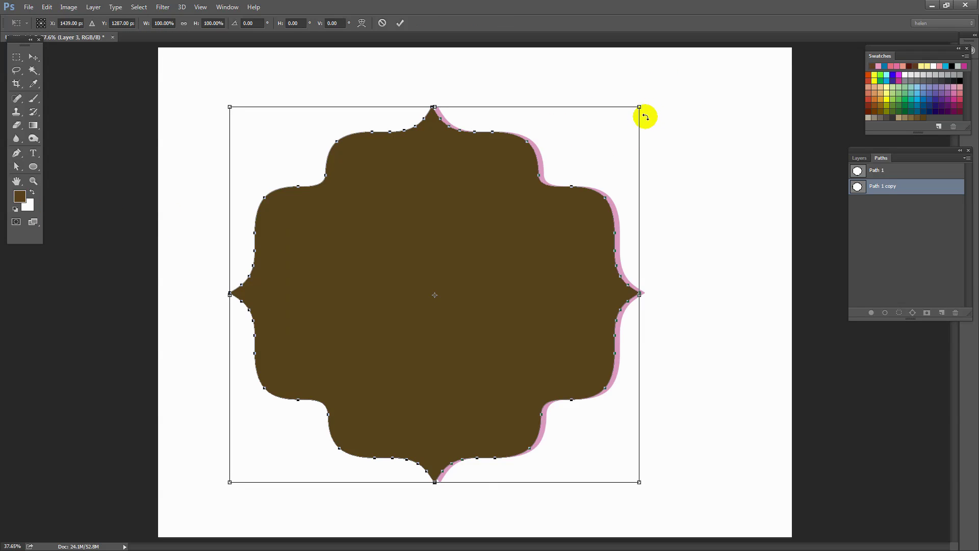
left_click_drag(640, 107, 624, 114)
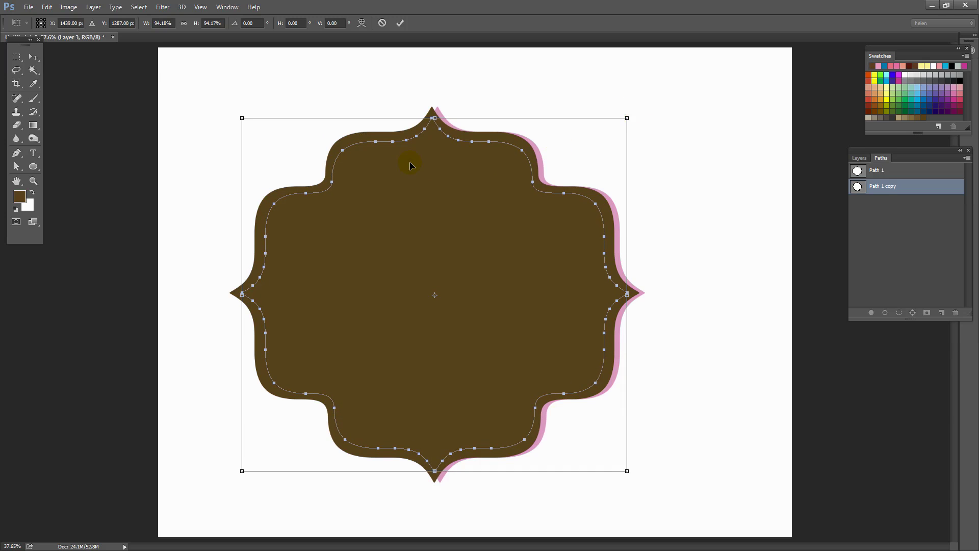
left_click(400, 23)
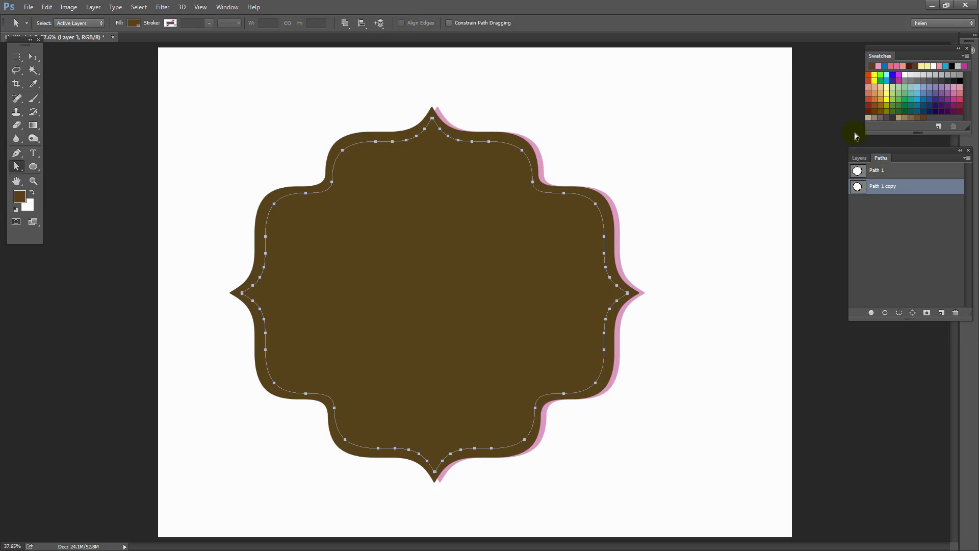
Fill the reduced path copy with the light pink swatch on the new top layer.
left_click(955, 87)
left_click(666, 277)
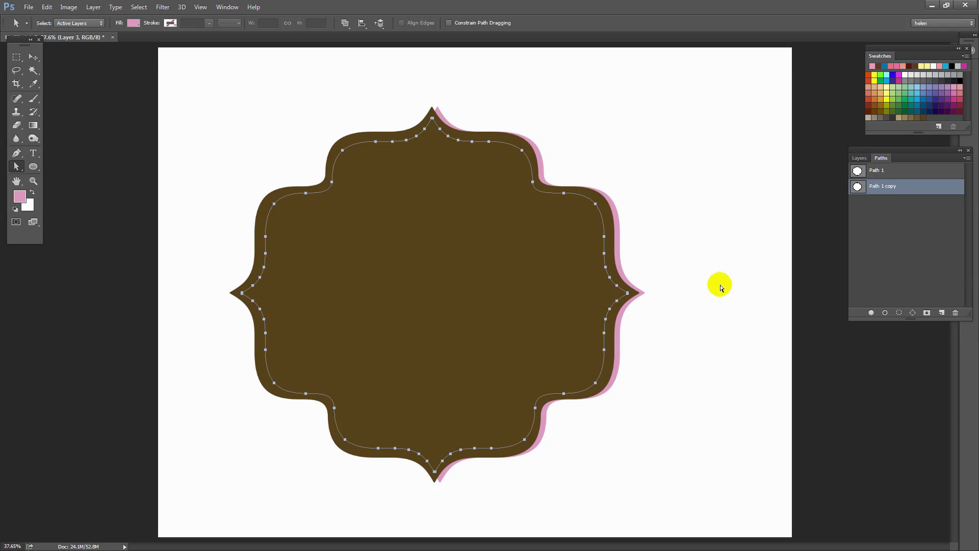
left_click(874, 187)
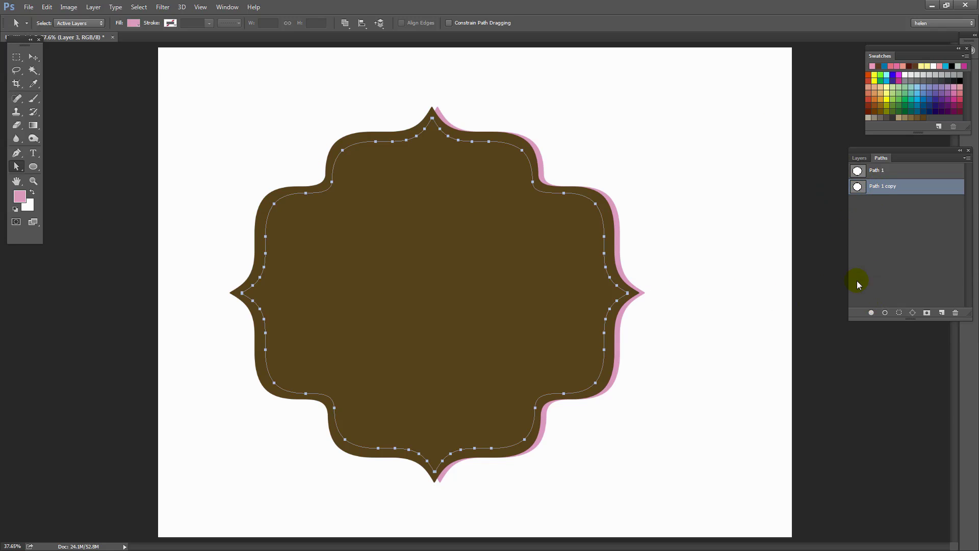
left_click(871, 313)
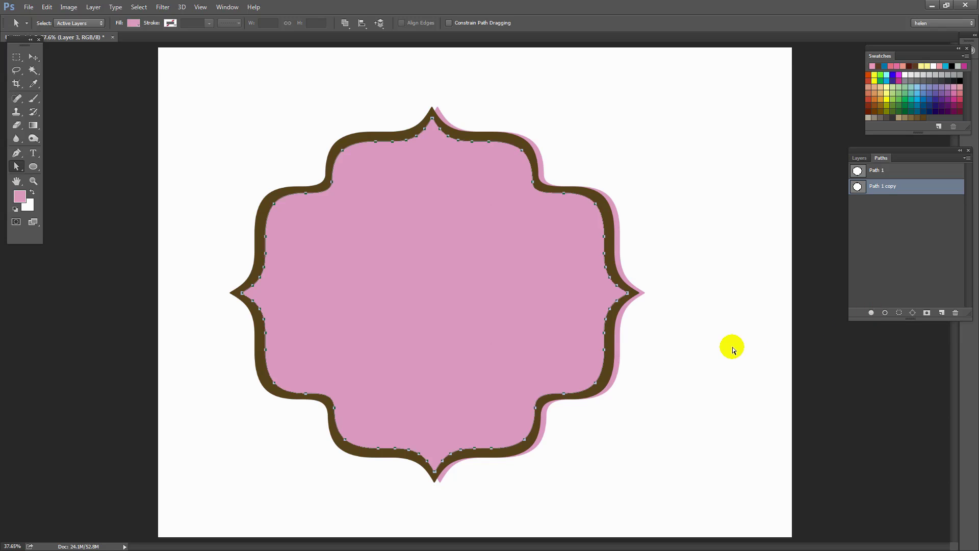
Create a new empty path, and add a new layer above the frame layers.
left_click(17, 57)
left_click(163, 220)
left_click(164, 223)
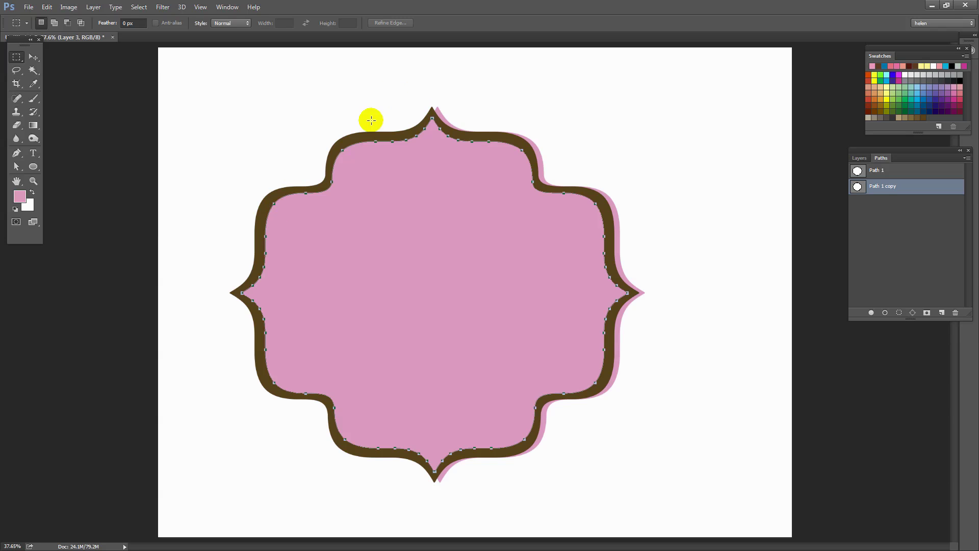
left_click(941, 313)
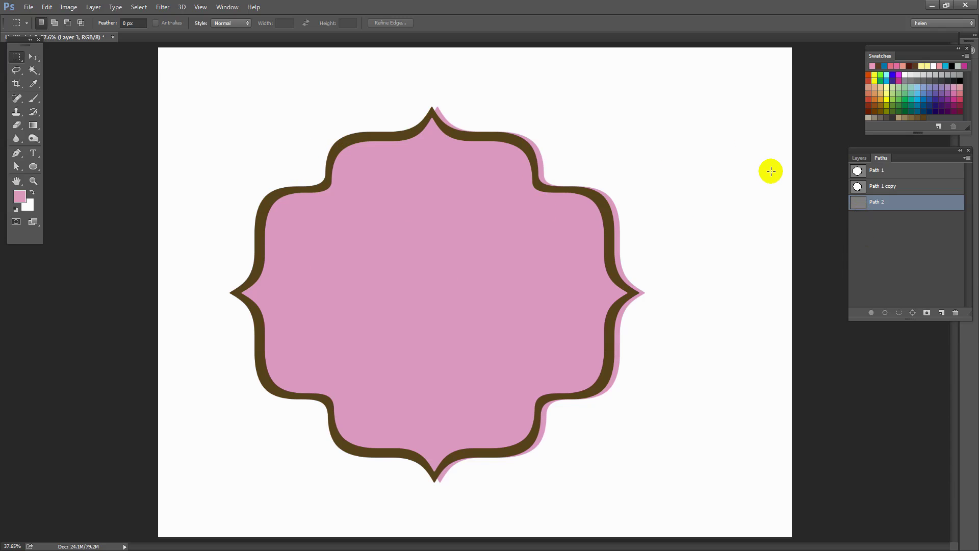
left_click(913, 270)
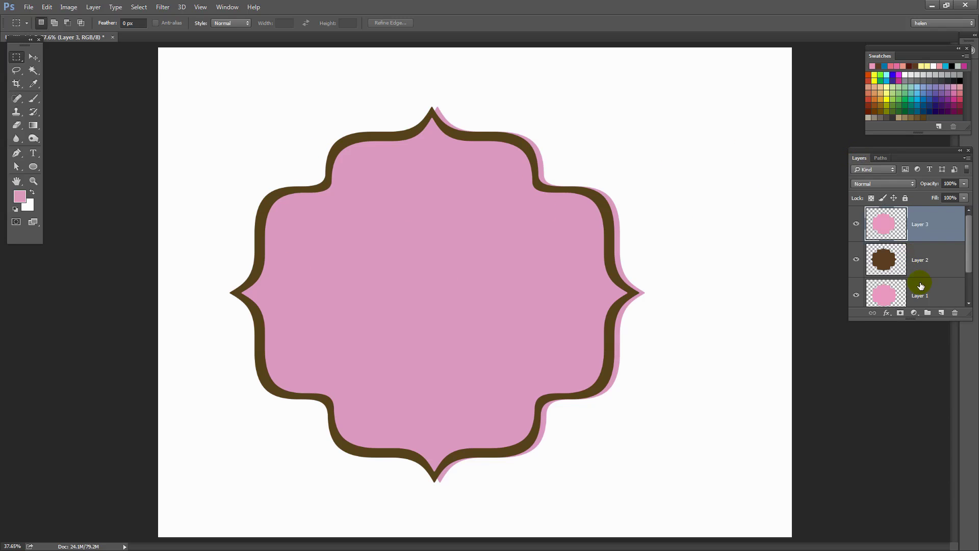
left_click_drag(968, 313, 953, 458)
left_click(940, 454)
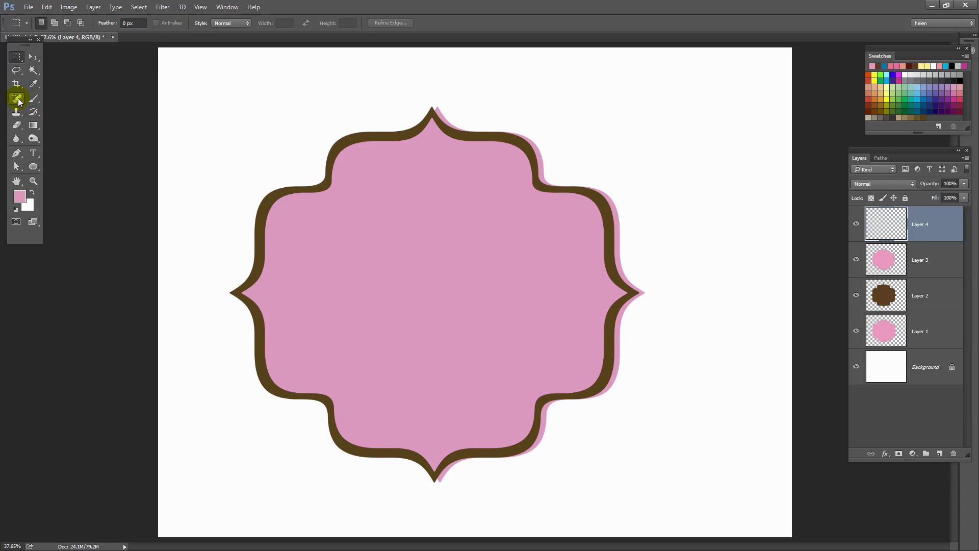
With the Pen tool in Shape mode, draw a horizontal dotted line about 1338 px wide across the frame's upper interior.
left_click(16, 153)
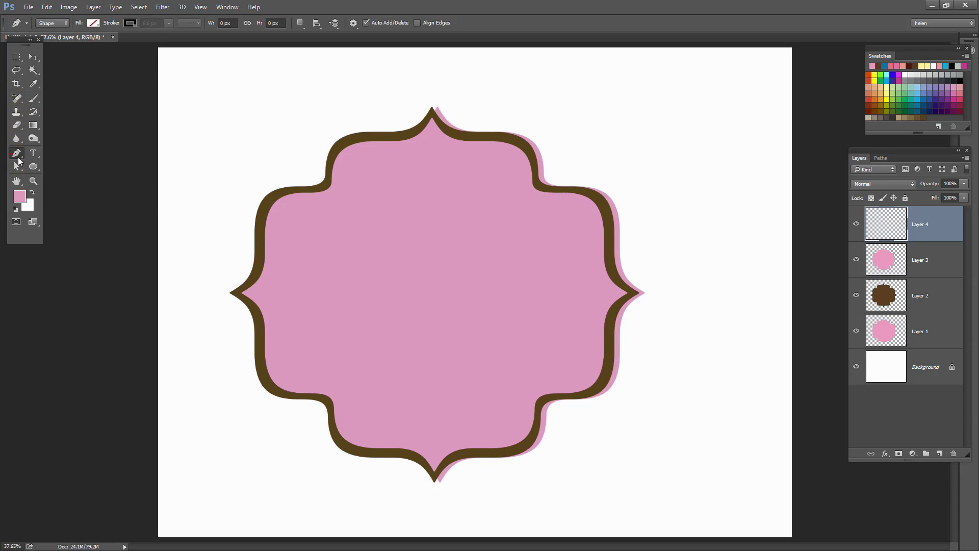
left_click(33, 166)
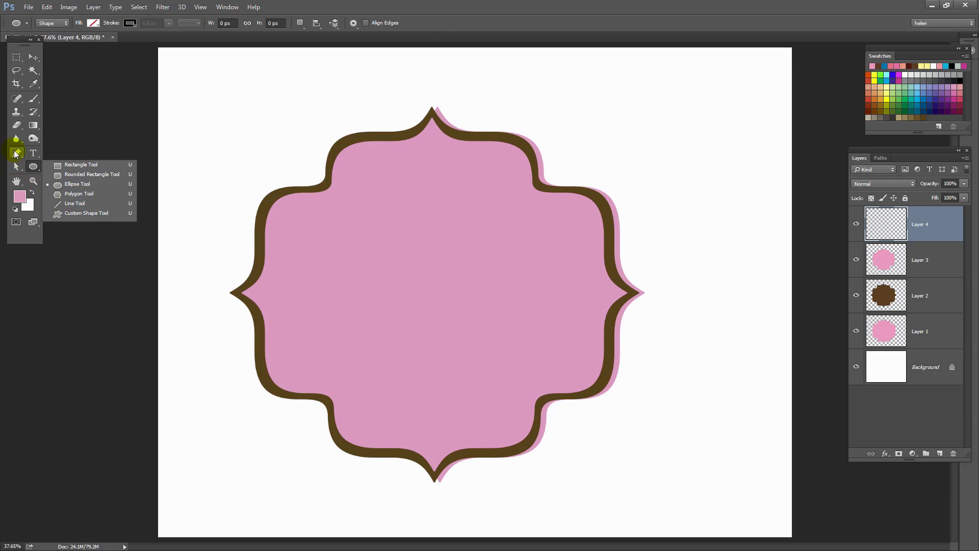
left_click(17, 152)
left_click(17, 152)
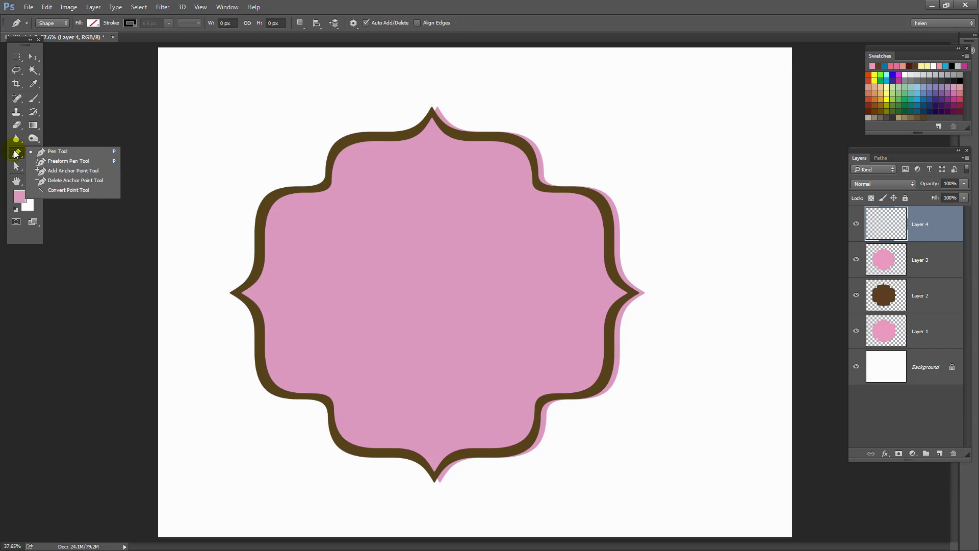
left_click(61, 154)
left_click_drag(303, 207, 298, 217)
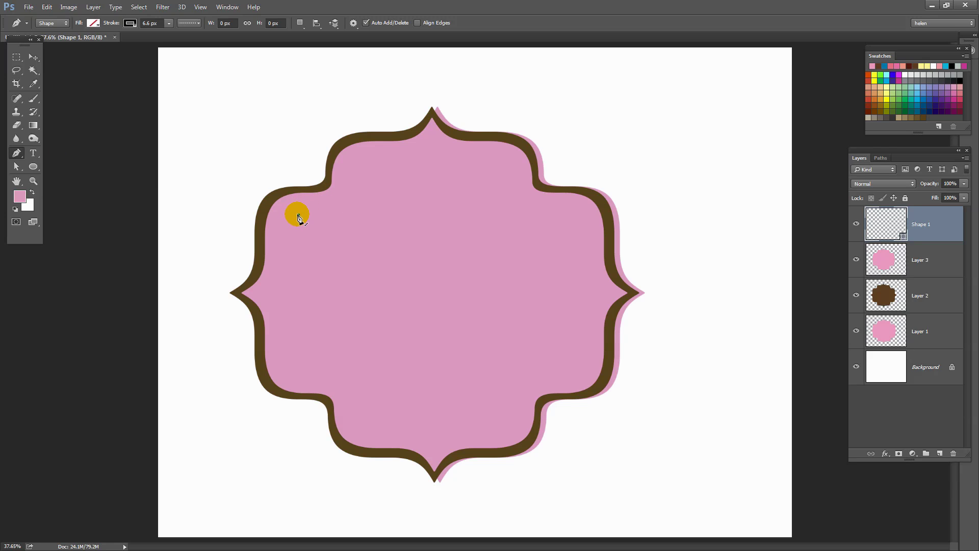
left_click(555, 215)
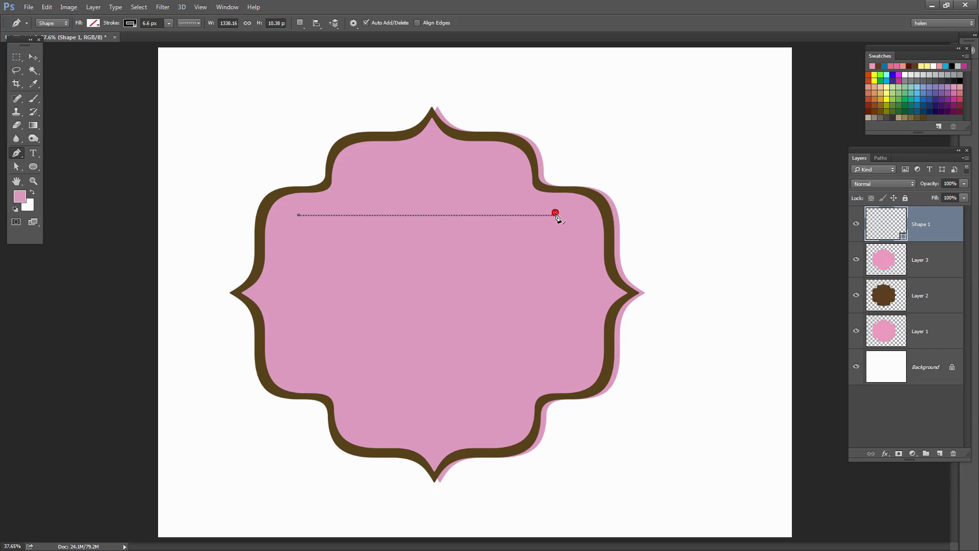
Set the dotted line's stroke alignment to Center with Round caps.
left_click(194, 25)
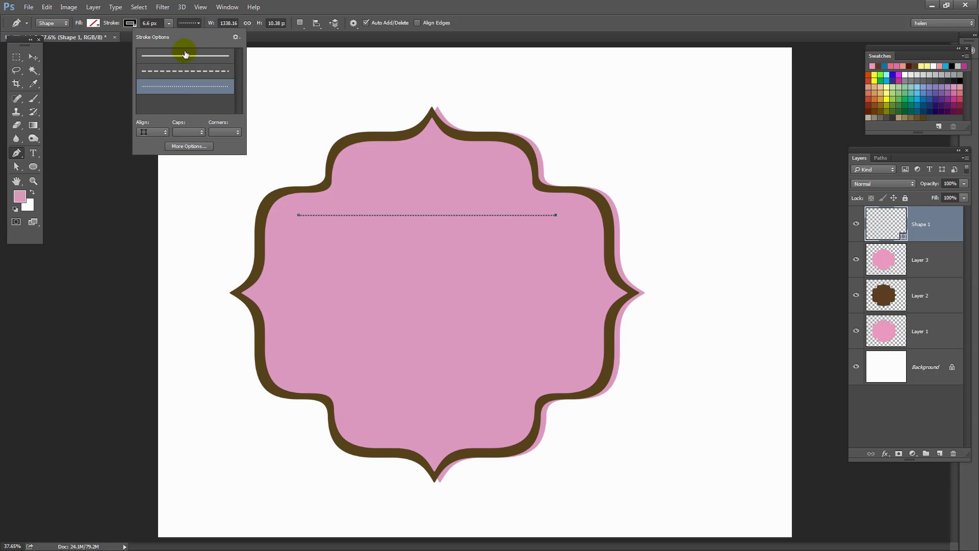
left_click(188, 146)
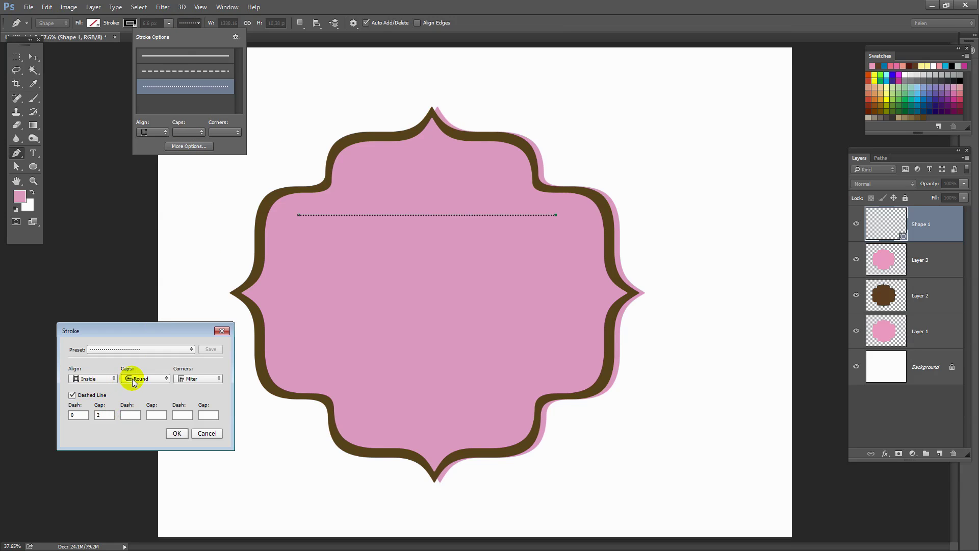
left_click(133, 378)
left_click(133, 398)
left_click(84, 378)
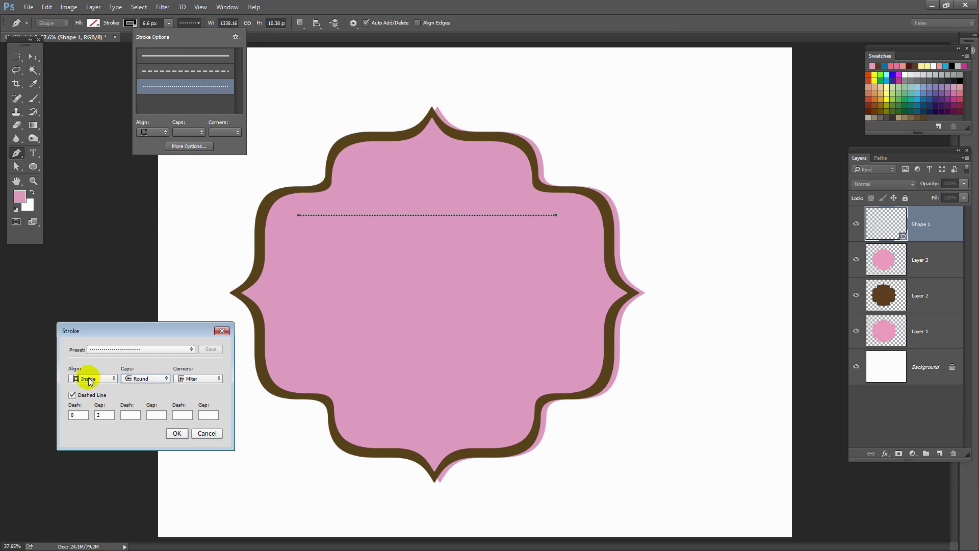
left_click(88, 397)
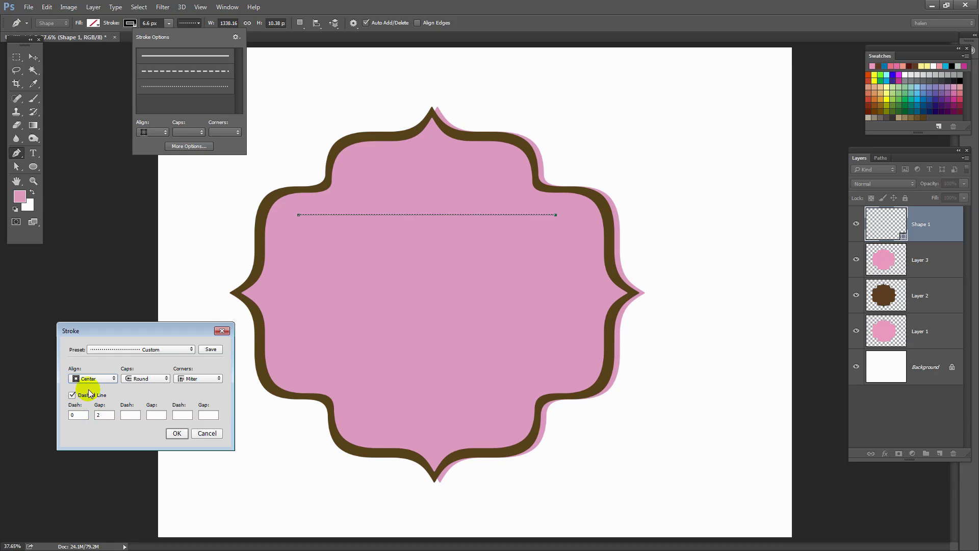
left_click(176, 433)
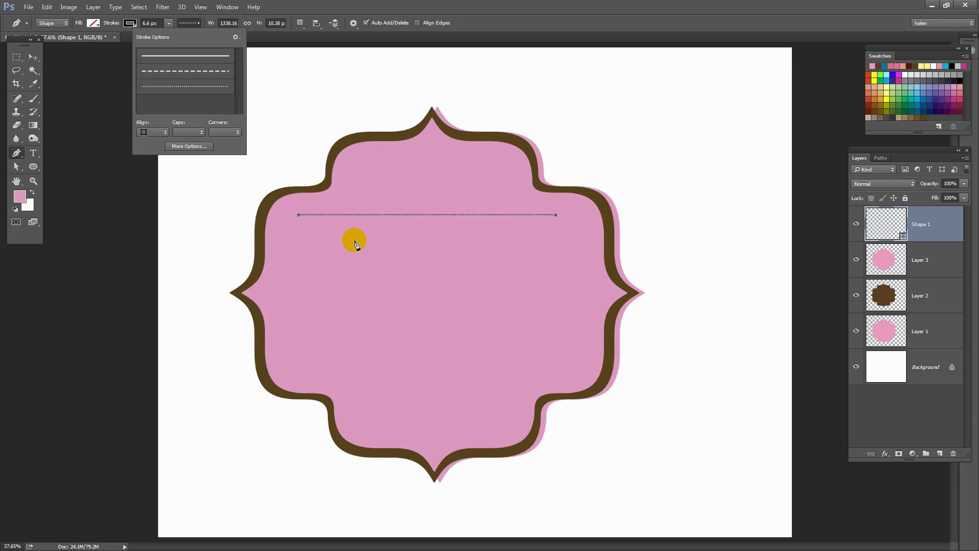
Enlarge the dots by setting the line's stroke width to 18.6 px.
left_click(145, 23)
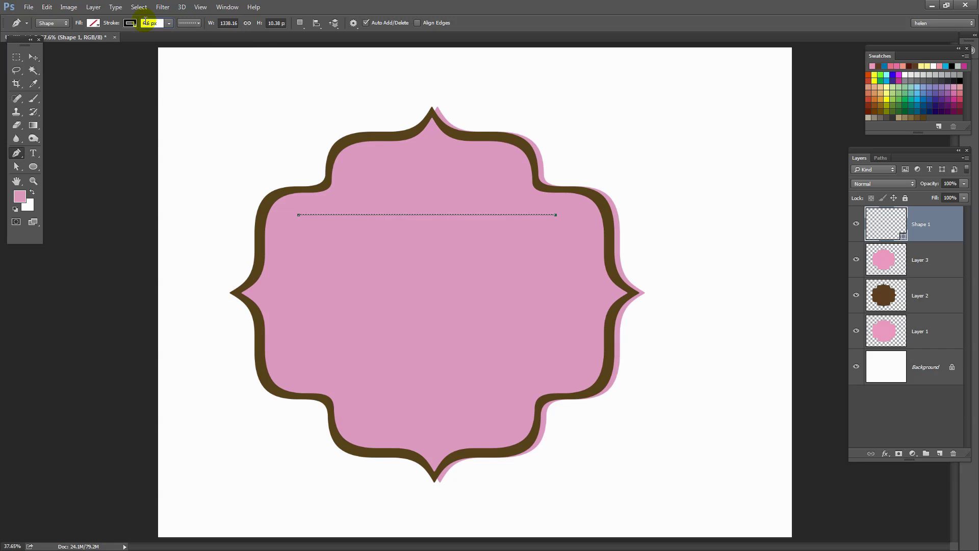
double_click(145, 23)
key("Tab")
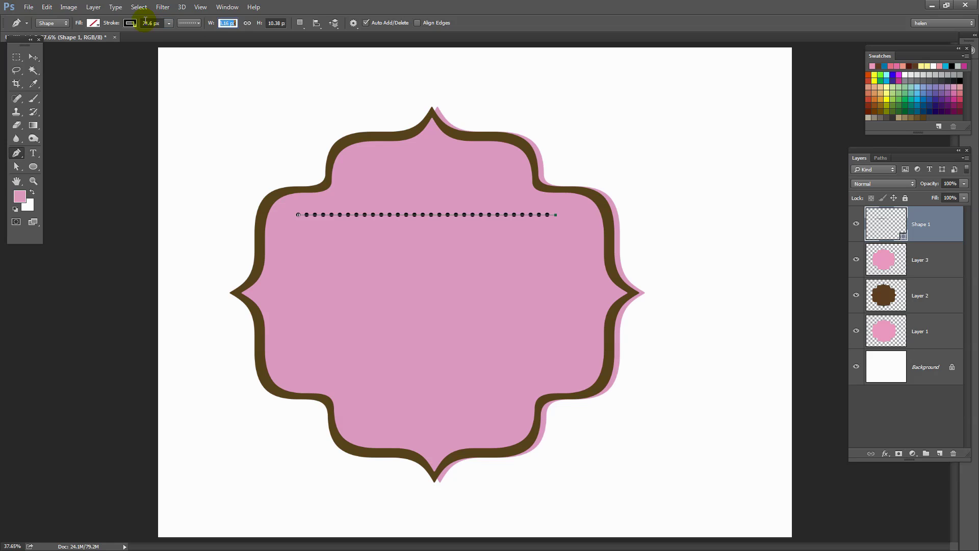
left_click(154, 22)
key("Down")
key("Down")
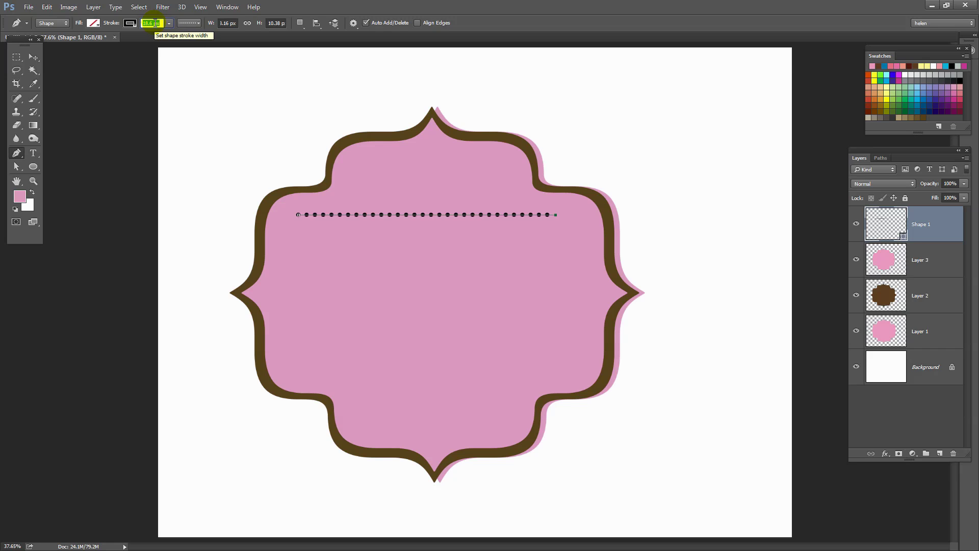
key("Tab")
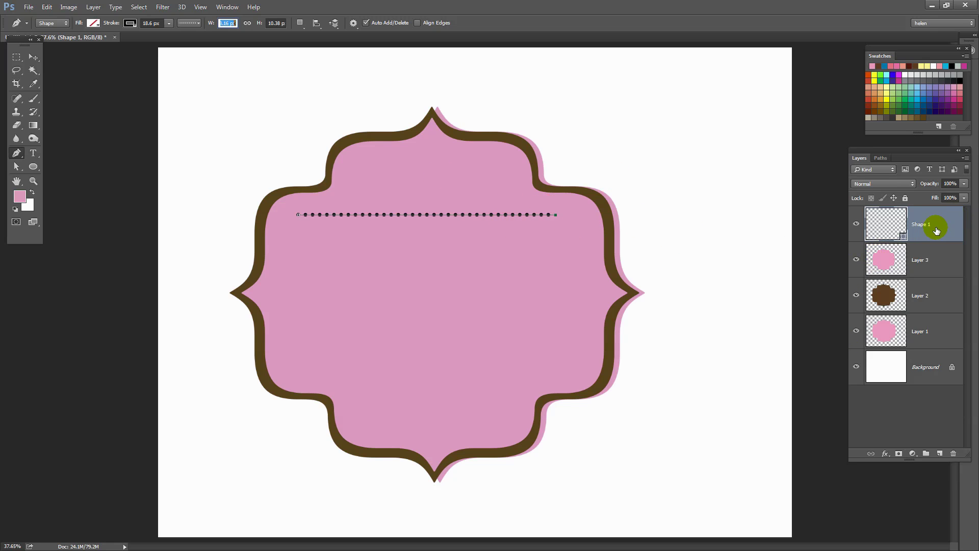
Duplicate the dotted line layer and use Free Transform to move the copy about 0.5 in straight down.
left_click_drag(934, 229, 939, 452)
left_click(34, 58)
left_click(47, 7)
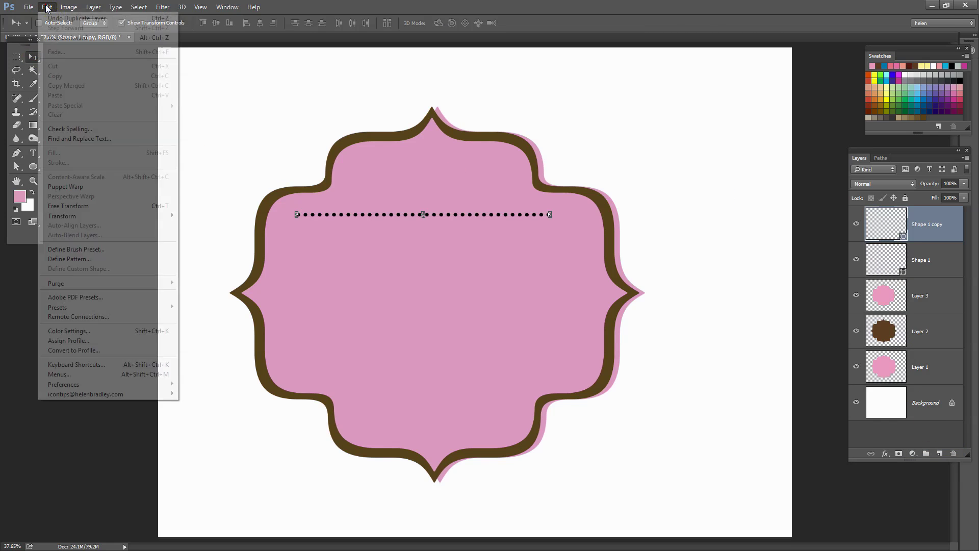
left_click(82, 207)
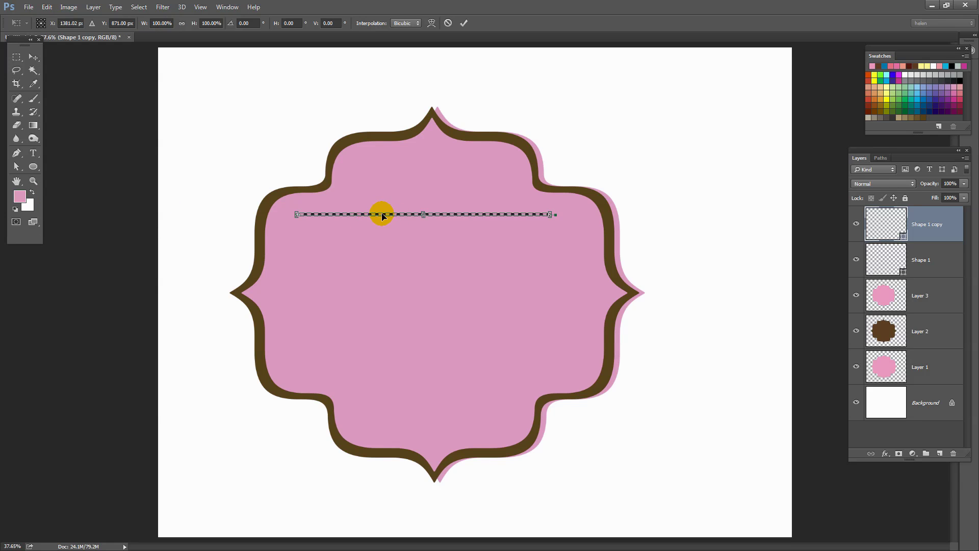
left_click_drag(383, 215, 378, 245)
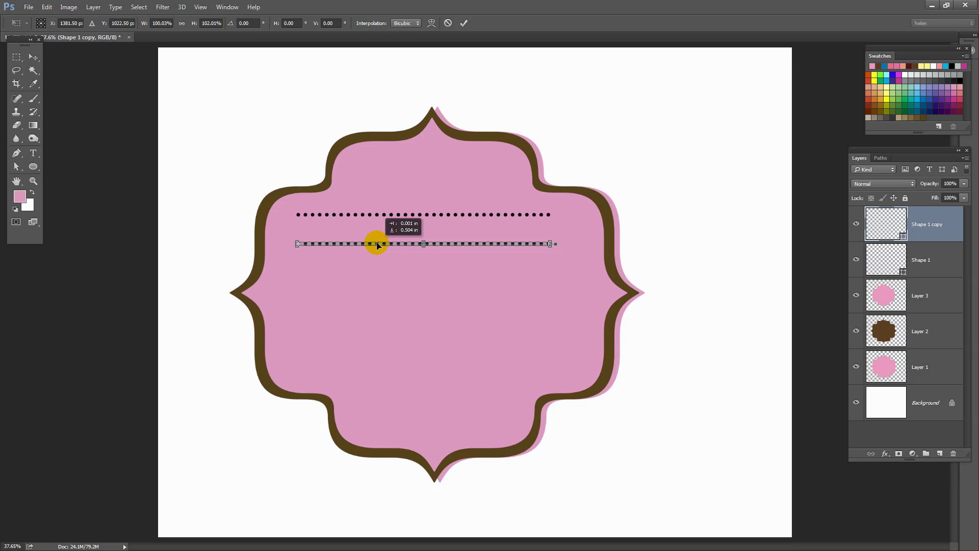
left_click_drag(377, 245, 377, 243)
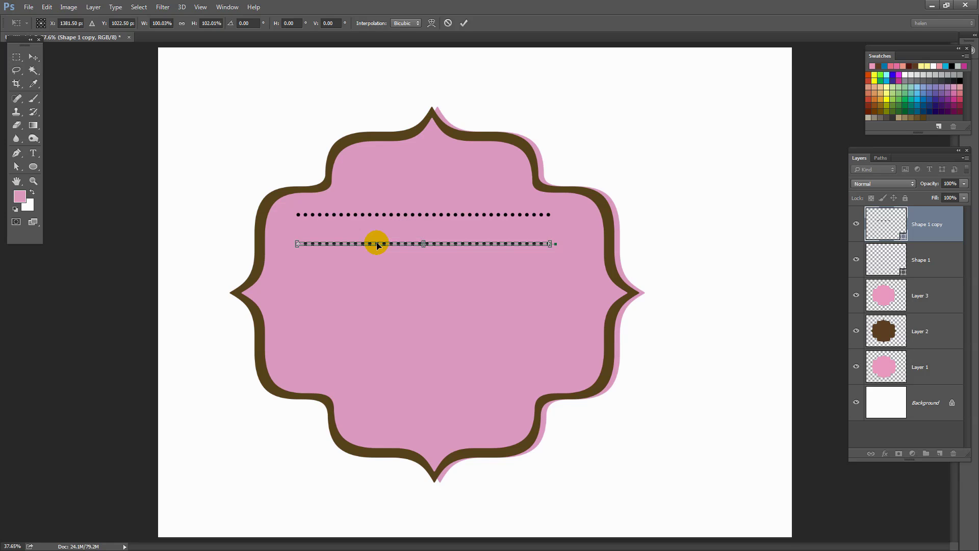
left_click(463, 24)
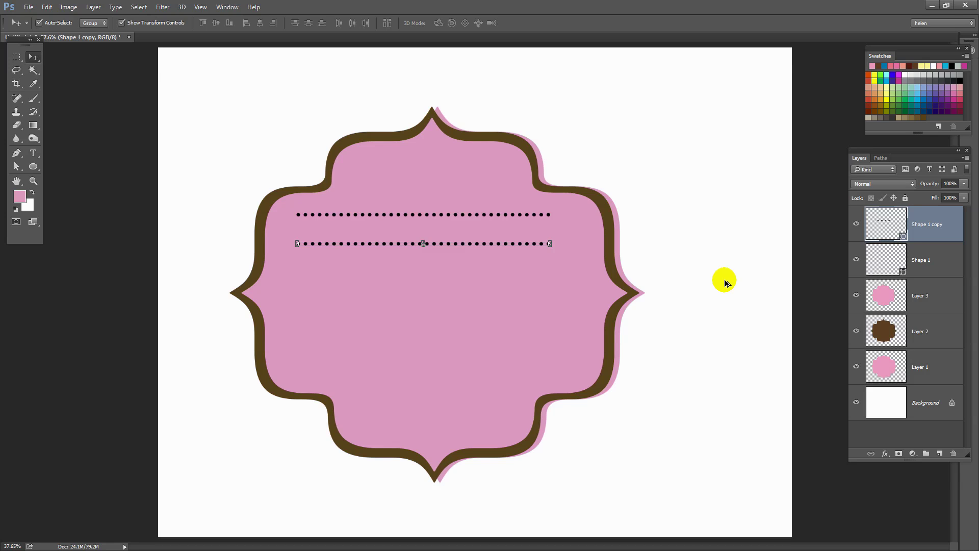
Repeat the duplicate-and-move transform four times for more dotted lines, and centre all six lines inside the frame.
key("ctrl+shift+alt+t")
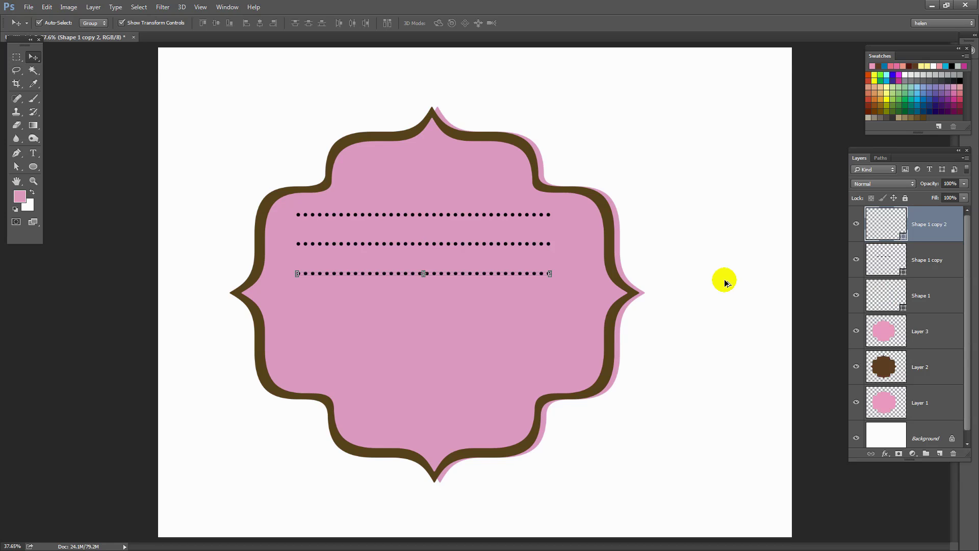
key("ctrl+shift+alt+t")
key("ctrl+shift+alt+t")
key("ctrl+shift+alt+t")
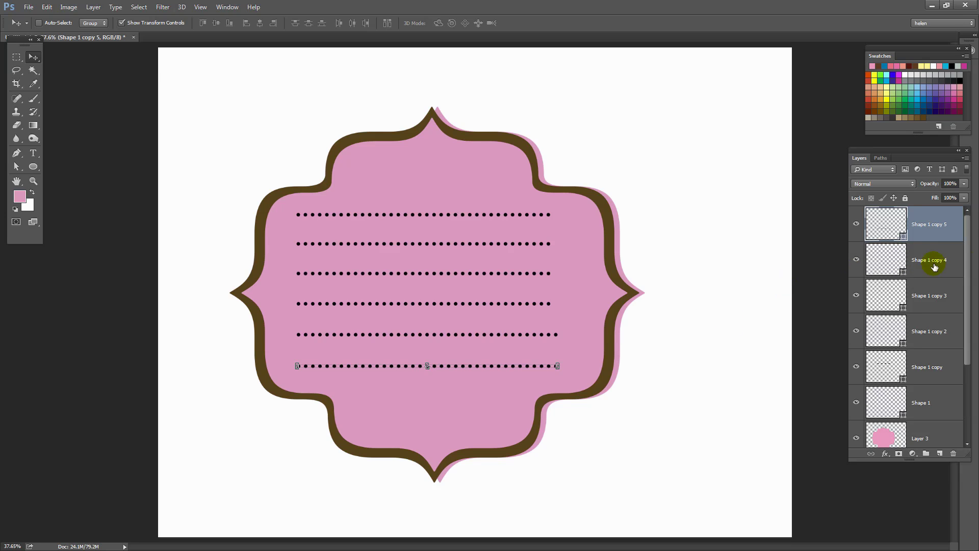
left_click(938, 401, "shift")
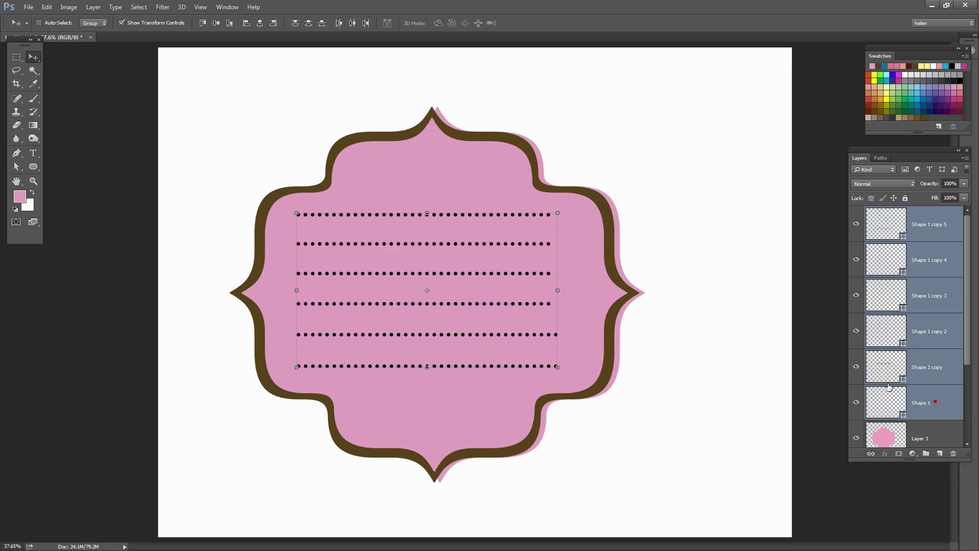
left_click_drag(489, 368, 492, 366)
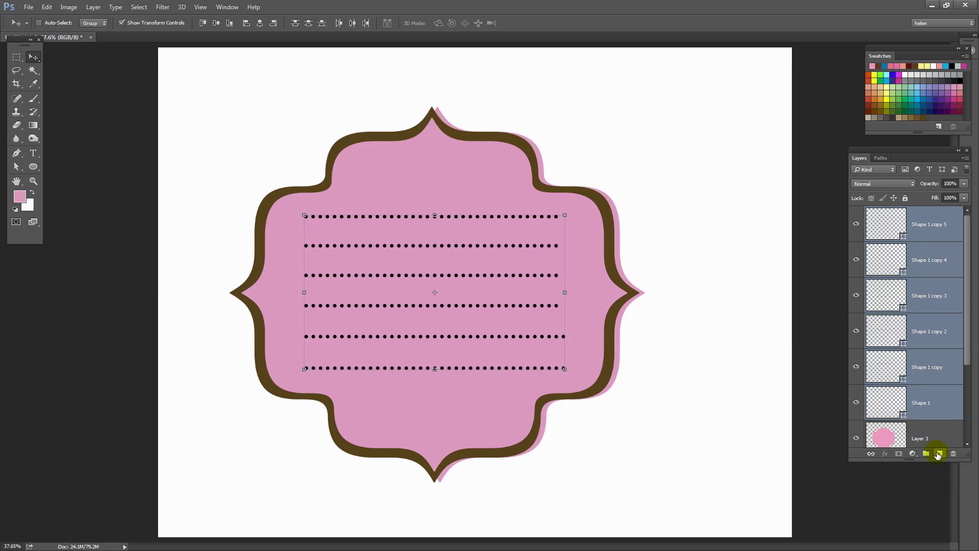
Add a new layer and draw a tall ellipse shape about 136 by 253 px outside the frame's lower-left side.
left_click(938, 454)
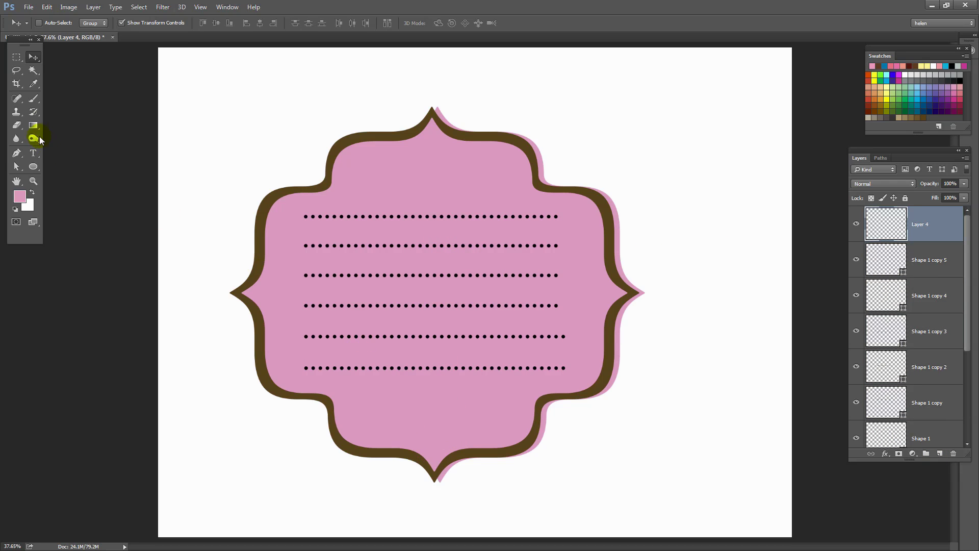
left_click(33, 167)
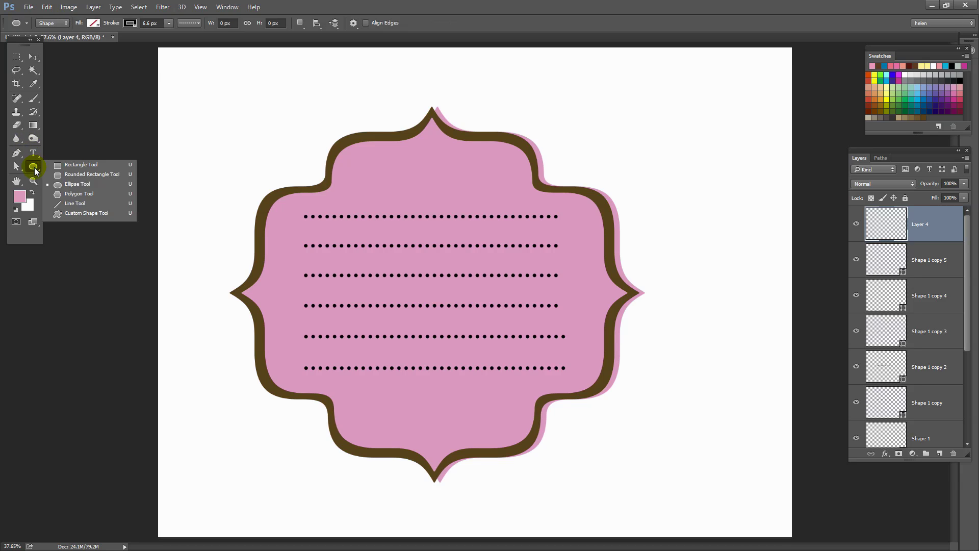
left_click(75, 187)
left_click_drag(208, 375, 234, 423)
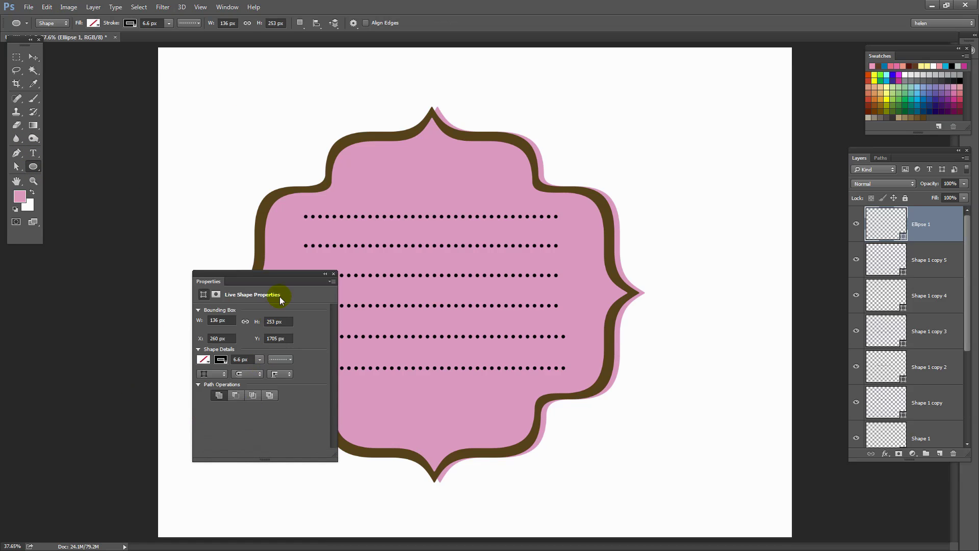
left_click(334, 274)
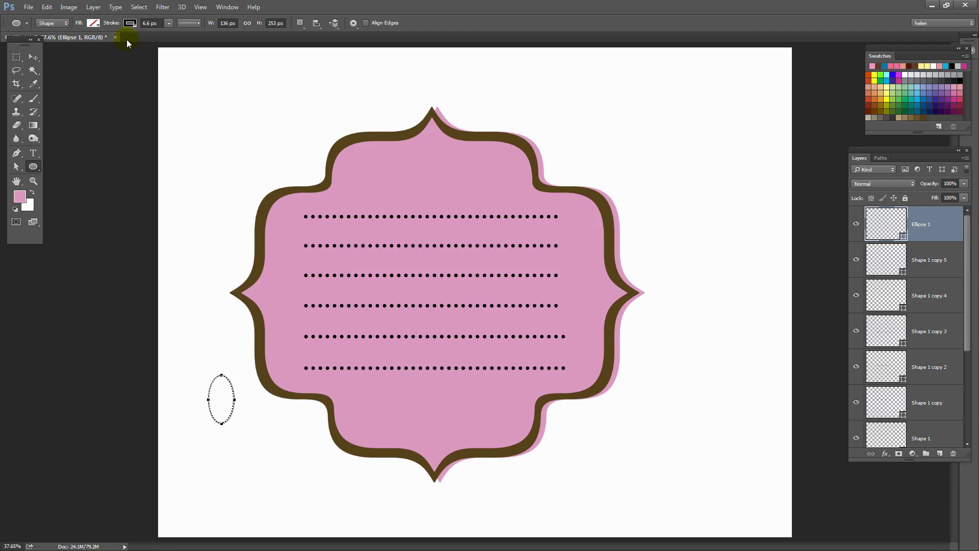
Fill the ellipse with dark brown and remove its stroke.
left_click(94, 24)
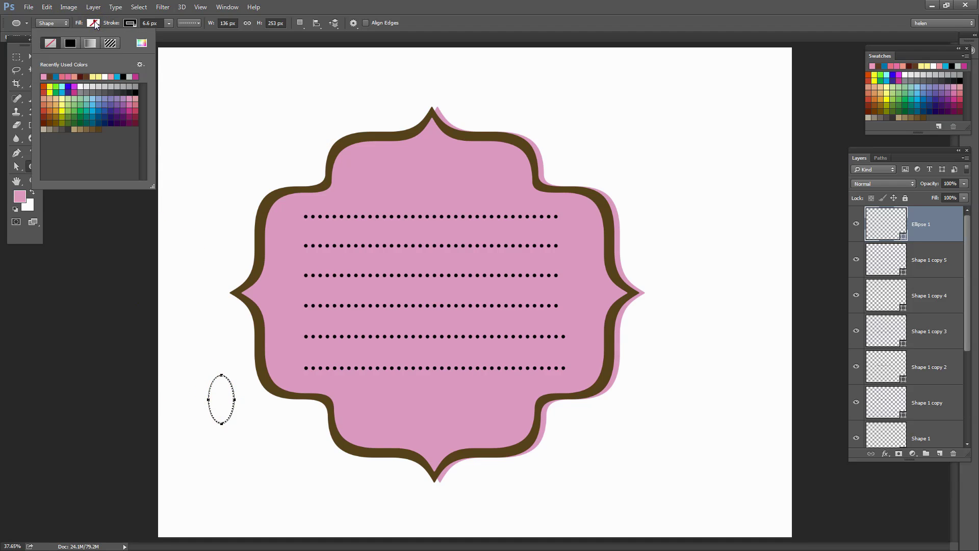
left_click(99, 129)
left_click(127, 26)
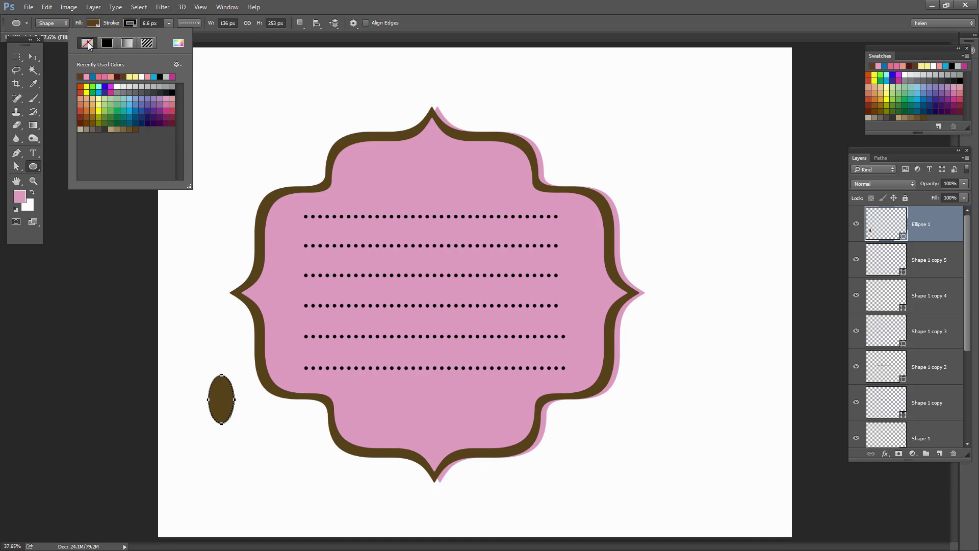
left_click(204, 41)
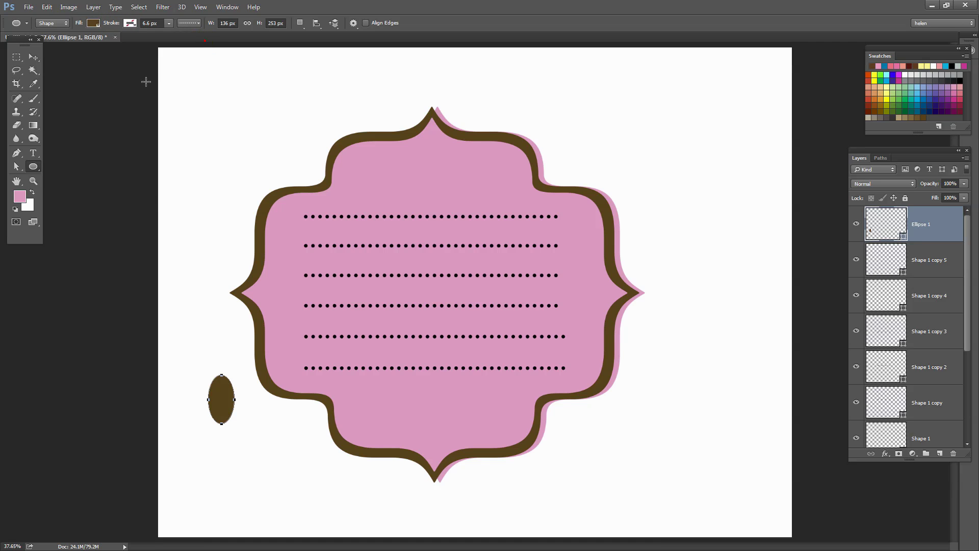
Reshape the ellipse into a pointed petal about 333 px tall by pulling its bottom anchor down, accepting the conversion to a regular path.
left_click(15, 167)
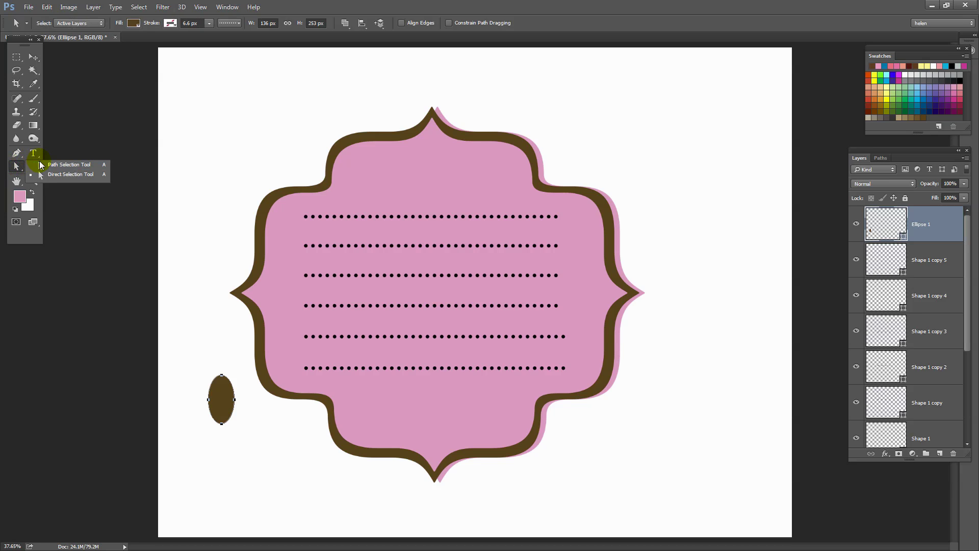
left_click_drag(198, 374, 253, 446)
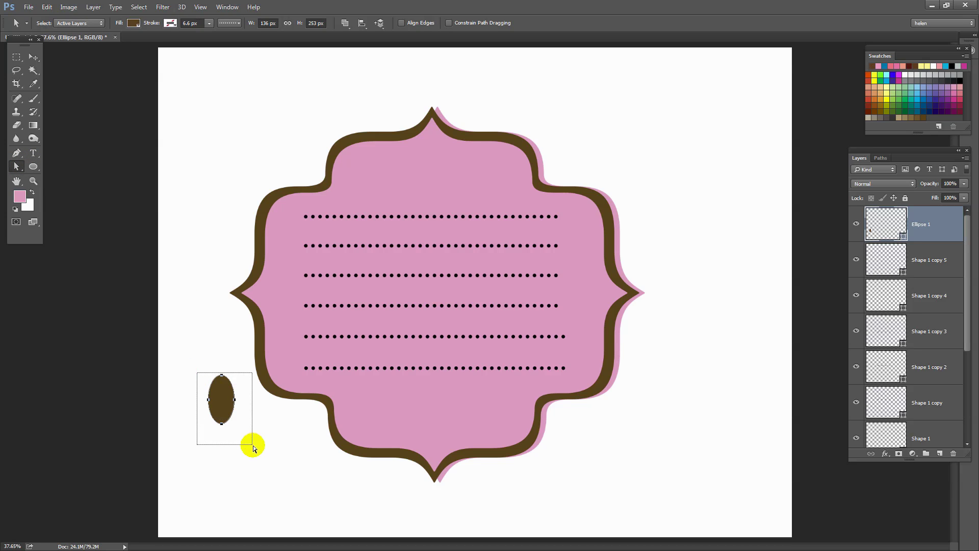
left_click(223, 444)
left_click(12, 153)
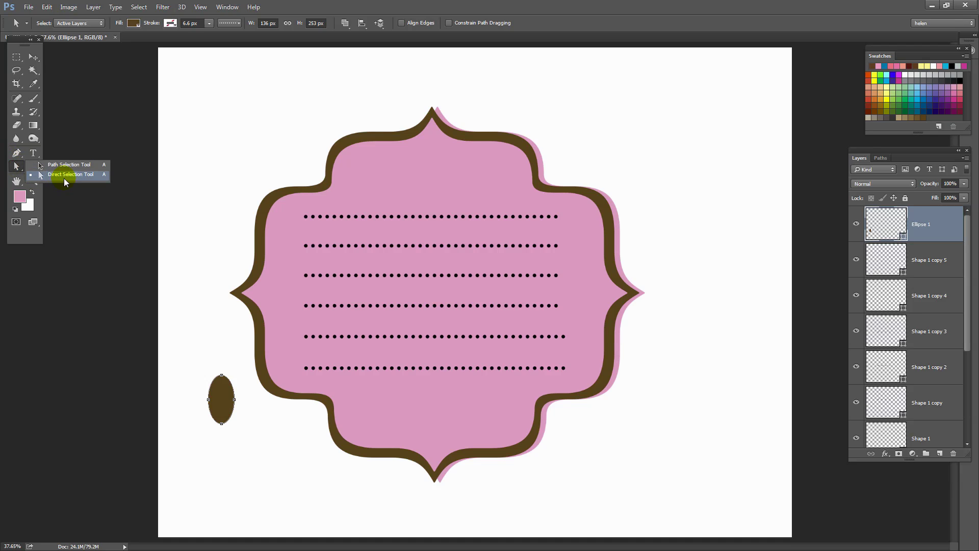
left_click(66, 179)
left_click(221, 431)
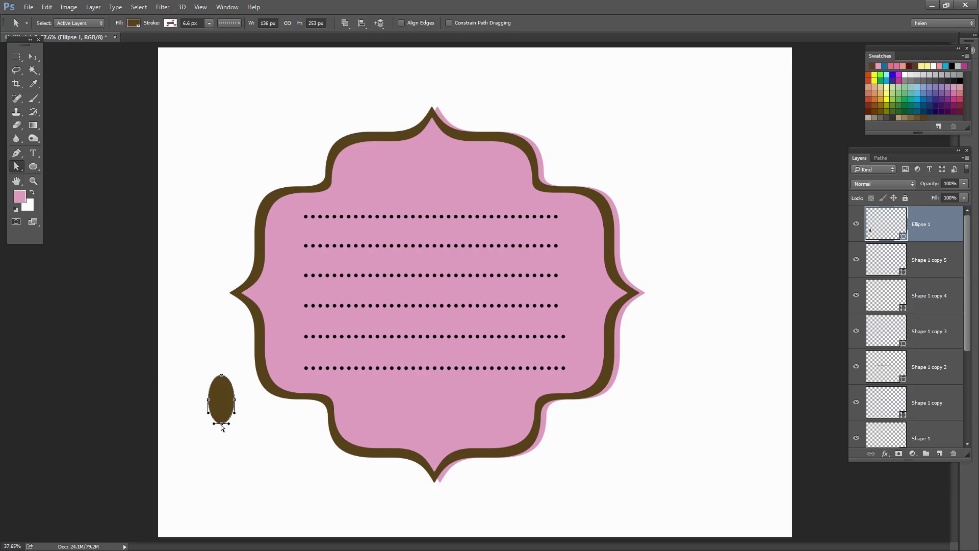
left_click_drag(221, 425, 221, 435)
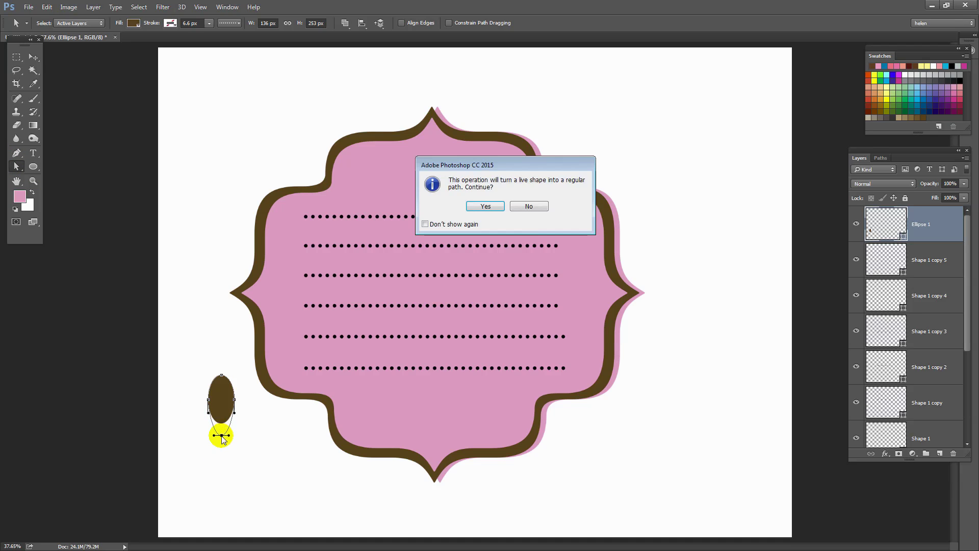
left_click(484, 207)
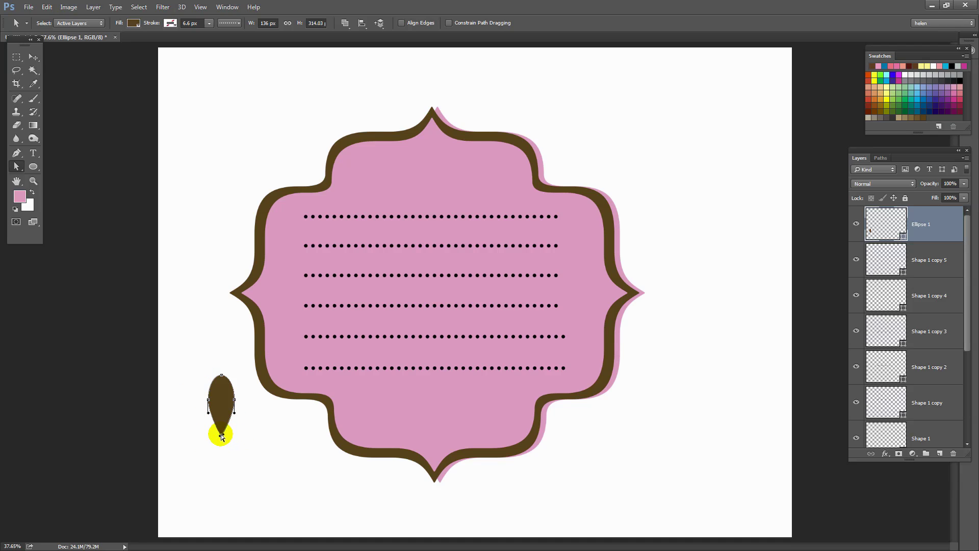
left_click_drag(222, 437, 220, 451)
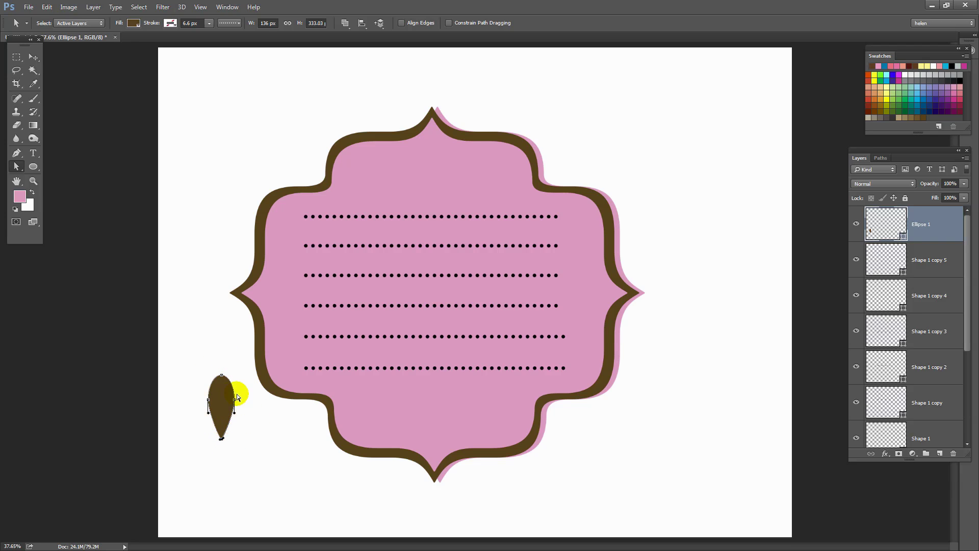
Duplicate the petal layer and rotate the copy 45 degrees about the petal's bottom point using Free Transform.
left_click(926, 220)
left_click_drag(933, 223, 939, 453)
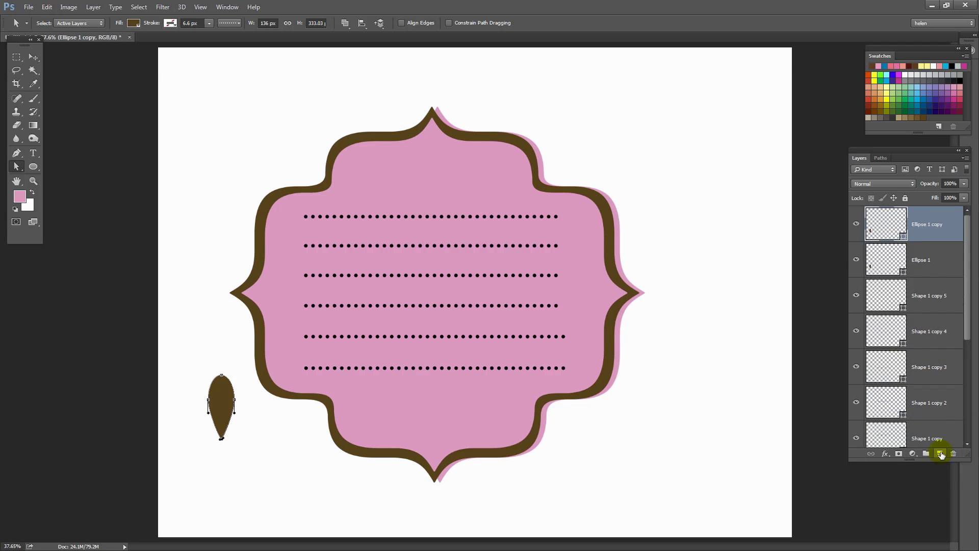
left_click(31, 56)
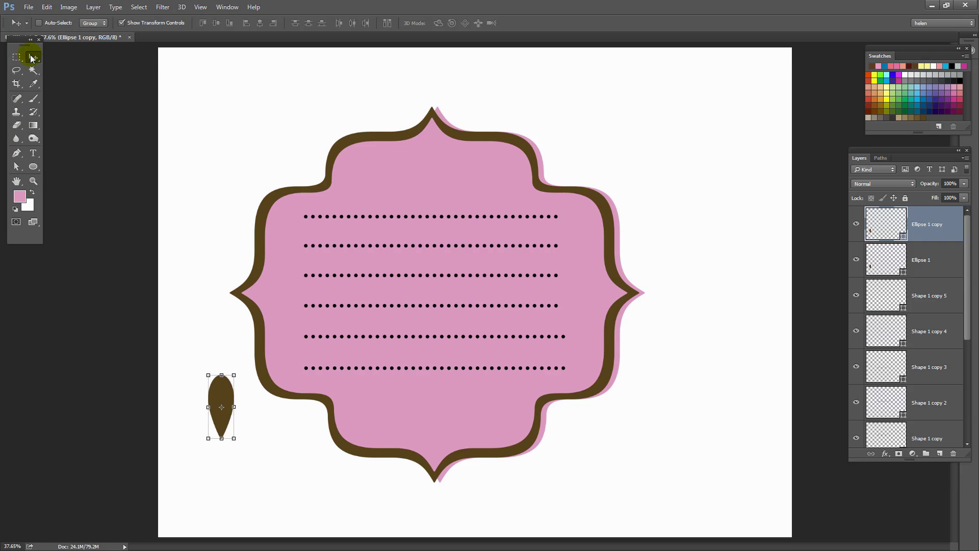
left_click(45, 7)
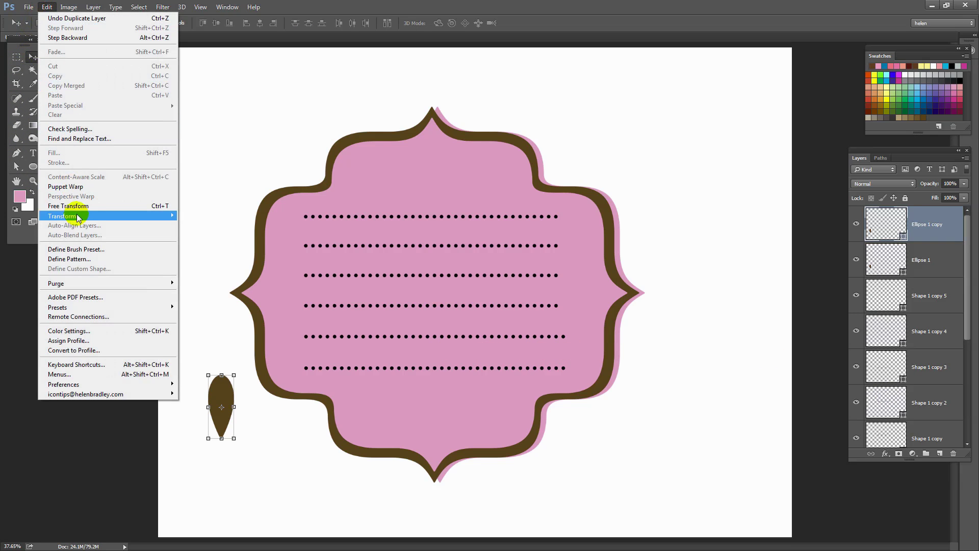
left_click(79, 209)
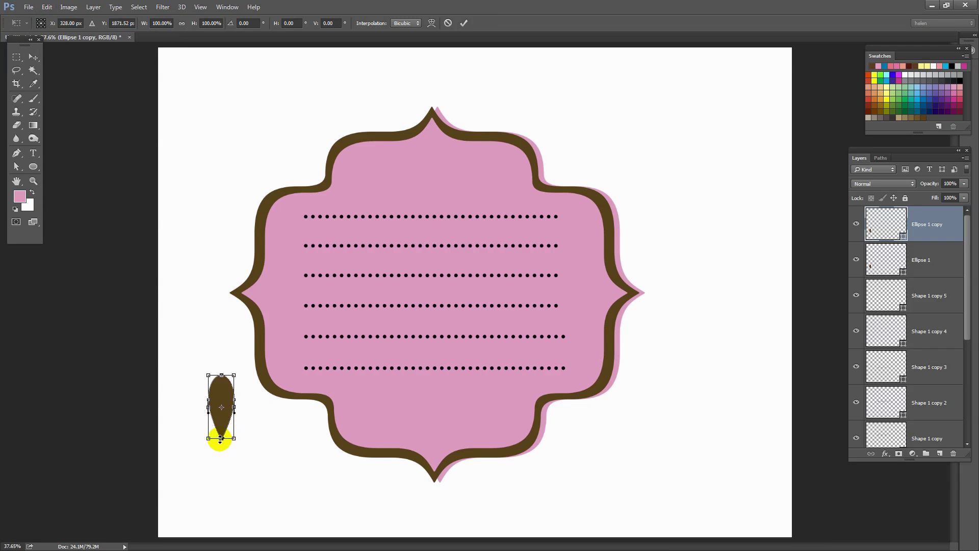
left_click(41, 26)
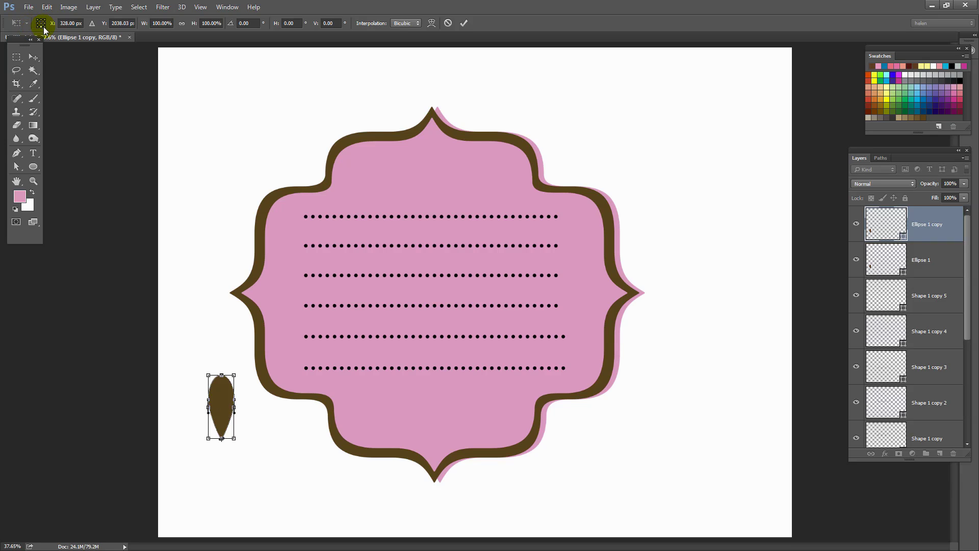
left_click(254, 23)
type("45")
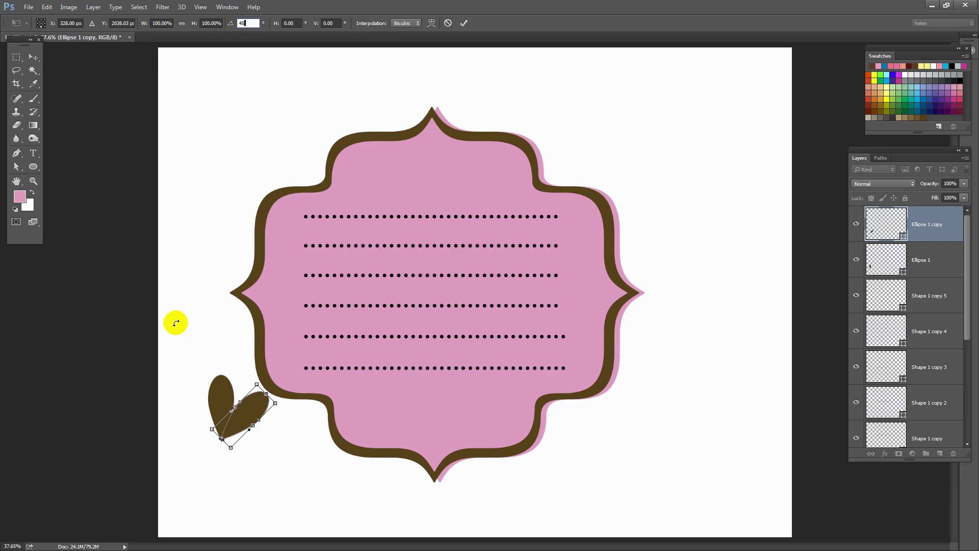
left_click(464, 24)
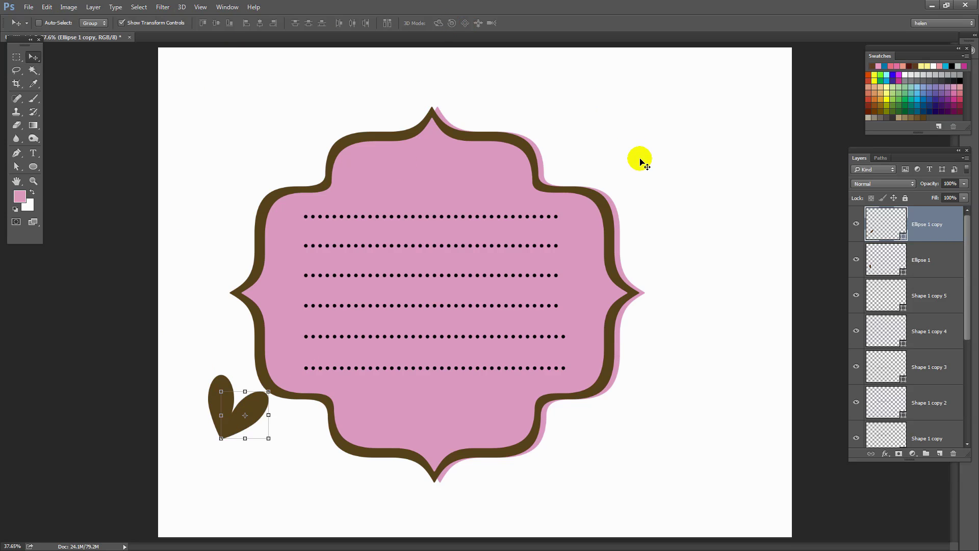
Repeat the duplicate-and-rotate transform six times to complete an eight-petal flower.
key("ctrl")
key("ctrl+alt+shift+t")
key("ctrl+alt+shift+t")
key("ctrl+alt+shift+t")
key("ctrl+alt+shift+t")
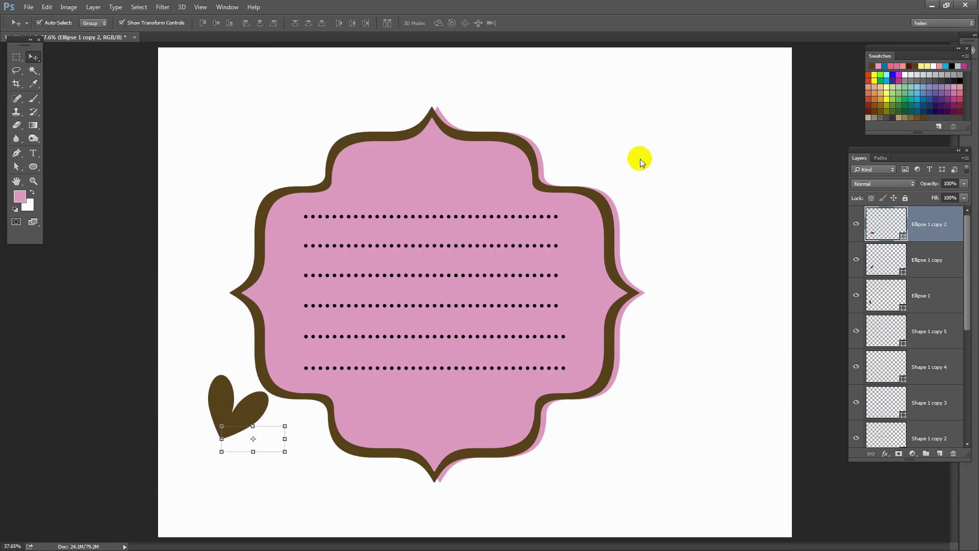
key("ctrl+alt+shift+t")
key("ctrl+alt+shift+t")
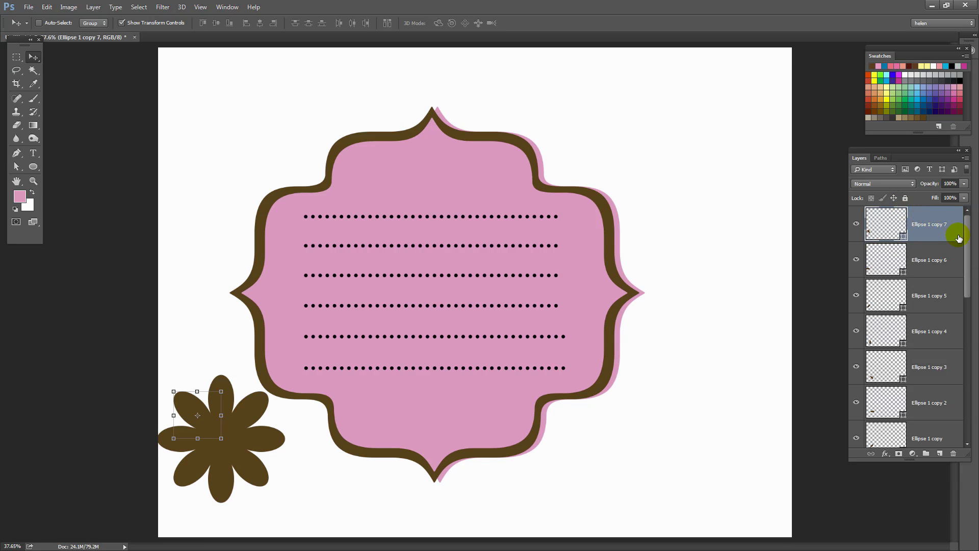
Merge all eight petal layers, from Ellipse 1 to Ellipse 1 copy 7, into a single flower shape.
left_click_drag(967, 240, 967, 285)
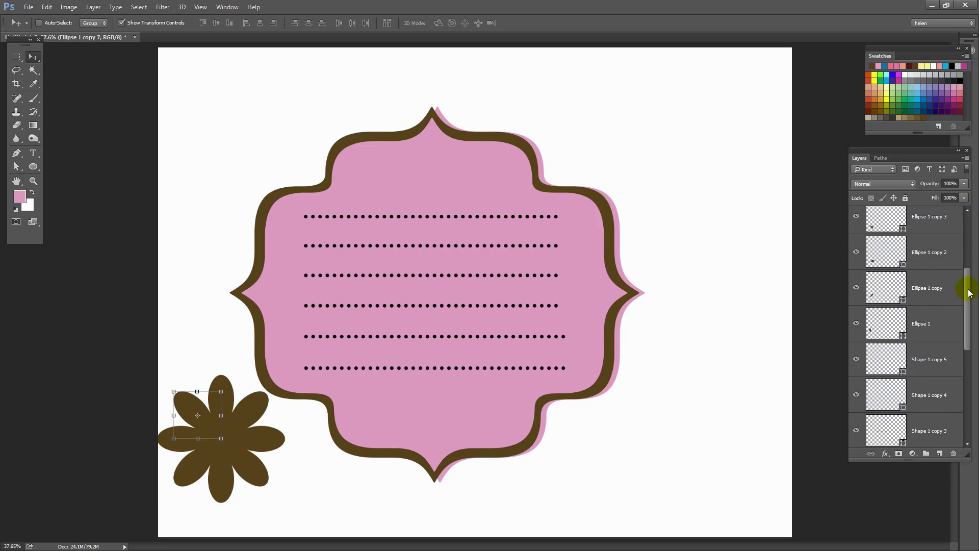
left_click(925, 329, "shift")
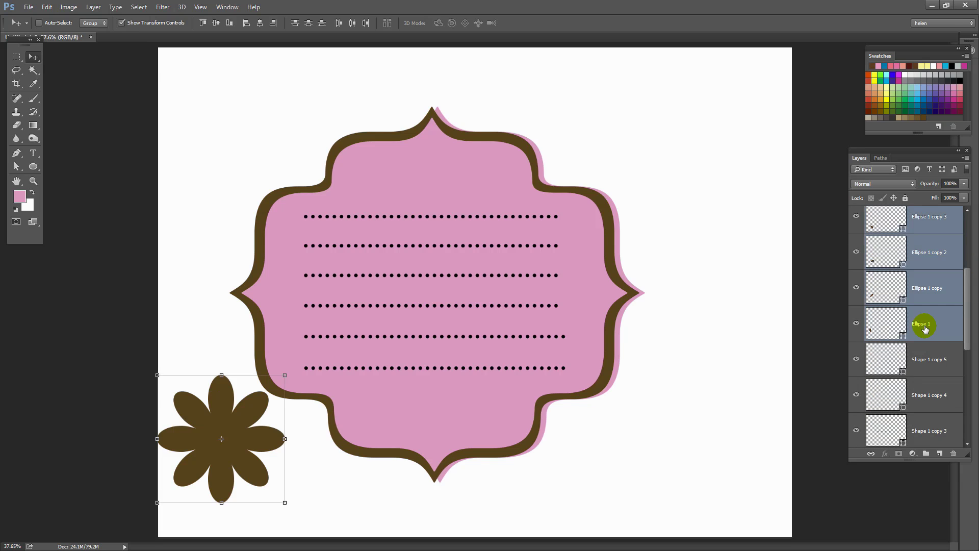
right_click(926, 323)
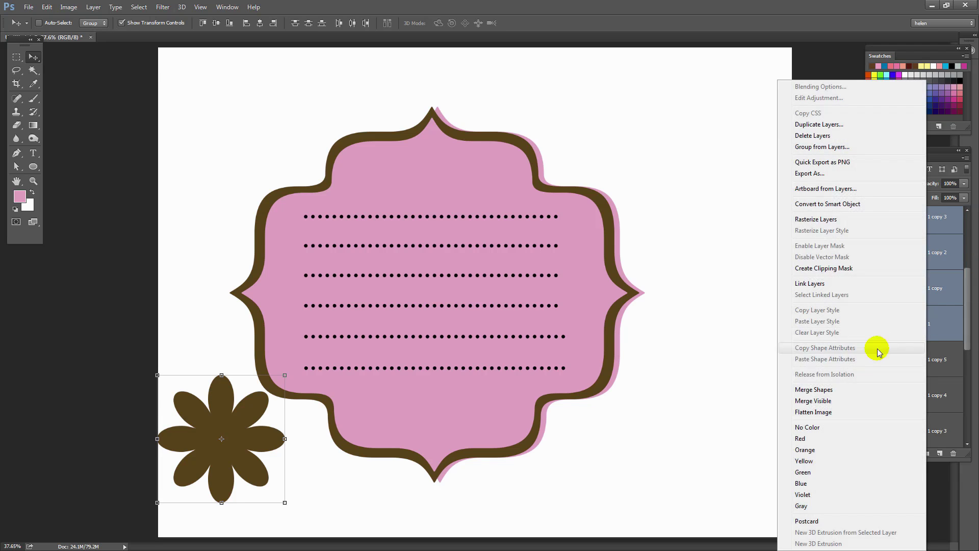
left_click(822, 390)
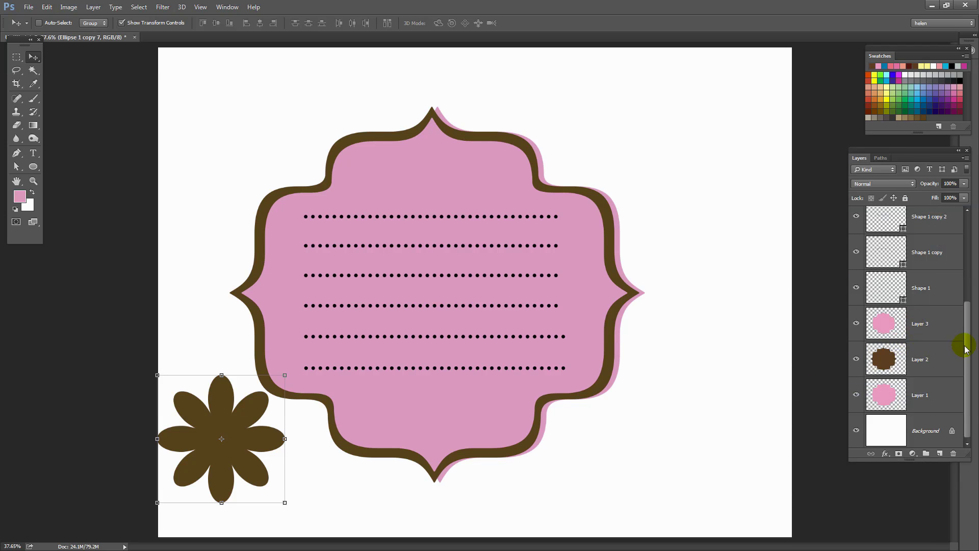
scroll(958, 352, "up", 5)
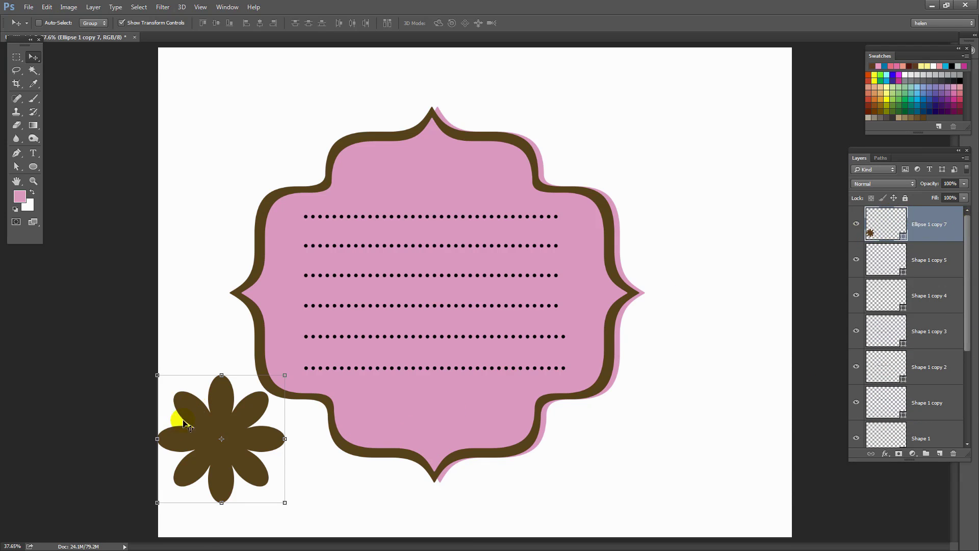
Scale the flower to 51.5% and place it inside the frame, centred below the lowest dotted line.
left_click_drag(285, 374, 233, 412)
left_click_drag(205, 458, 435, 401)
left_click_drag(476, 368, 457, 388)
left_click(409, 423)
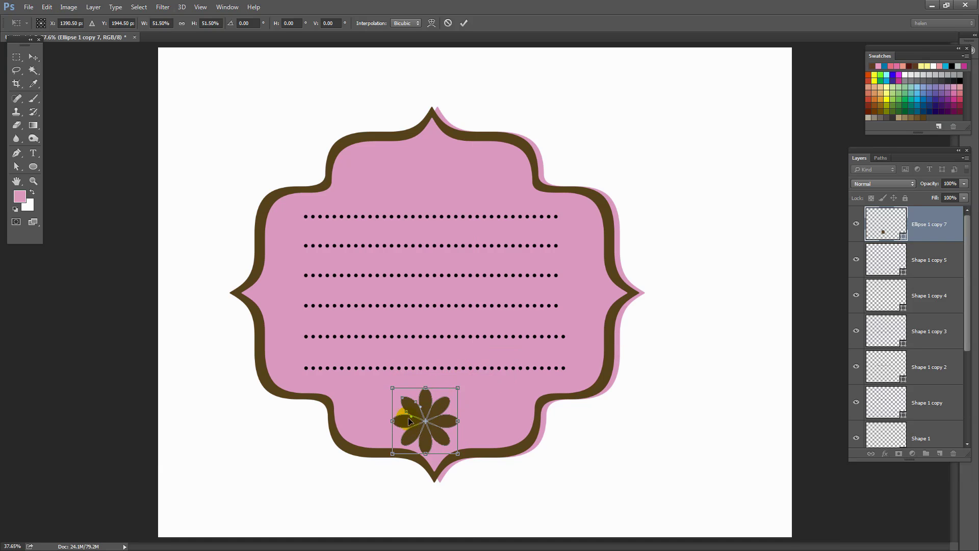
left_click_drag(412, 416, 422, 416)
left_click(464, 22)
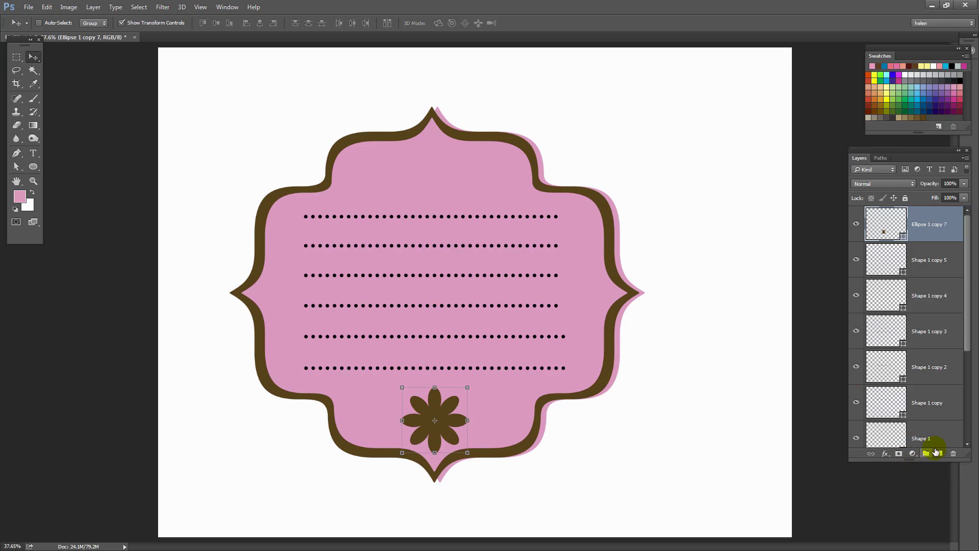
Draw an 88 px circle with a dotted stroke and no fill on a new layer, outside the frame.
left_click(941, 453)
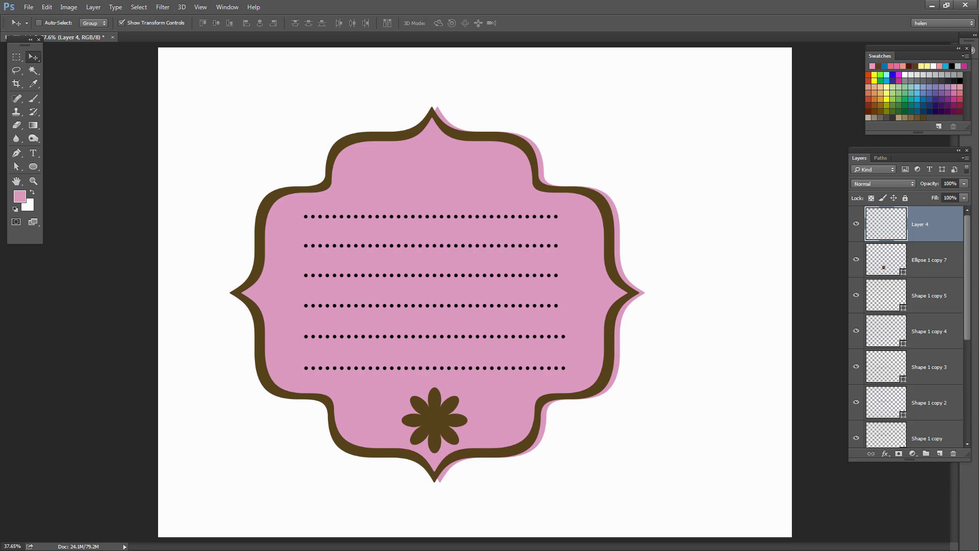
left_click(32, 168)
left_click_drag(215, 402, 231, 426)
left_click(333, 274)
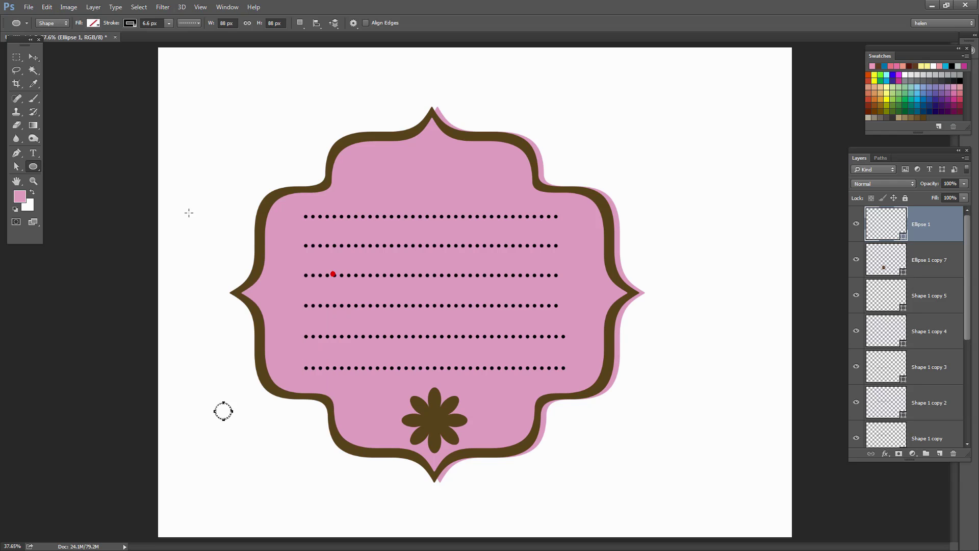
Change the dotted circle's stroke colour to pink and increase its stroke width.
left_click(134, 26)
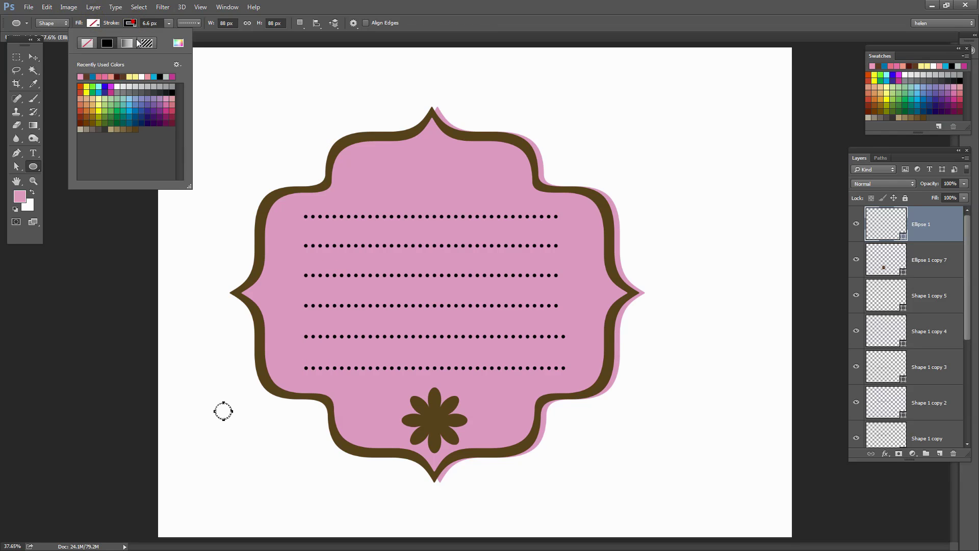
left_click(167, 100)
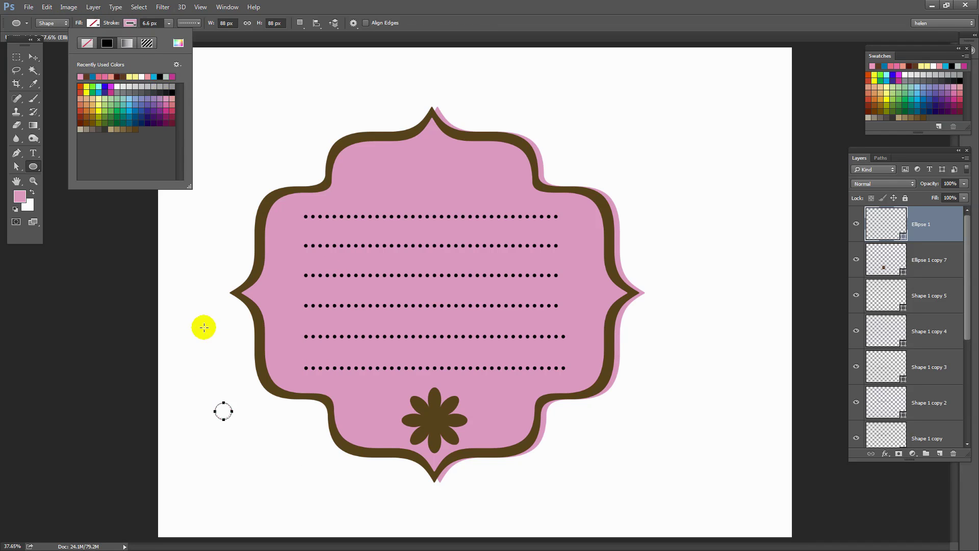
left_click(148, 23)
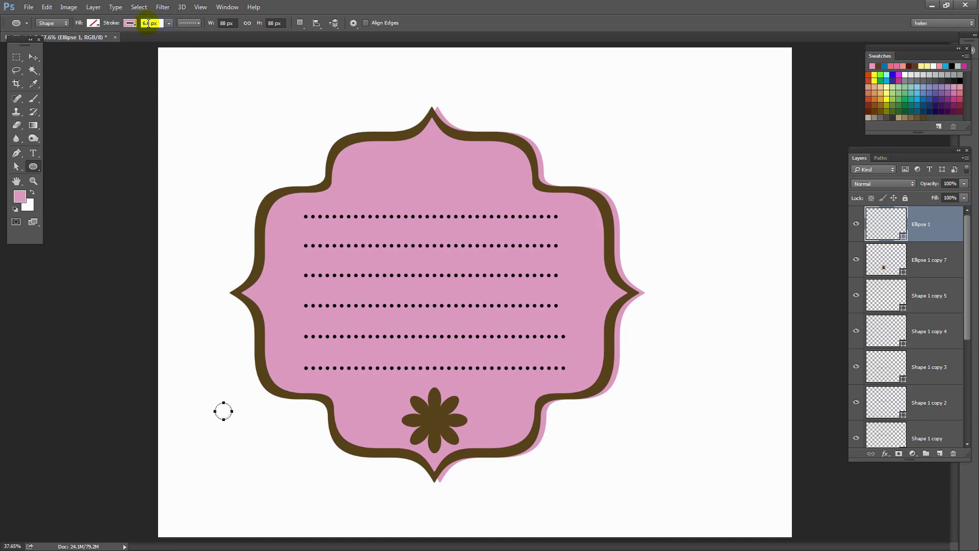
key("Tab")
Move the pink dotted ring onto the centre of the flower and apply the transform.
left_click(33, 57)
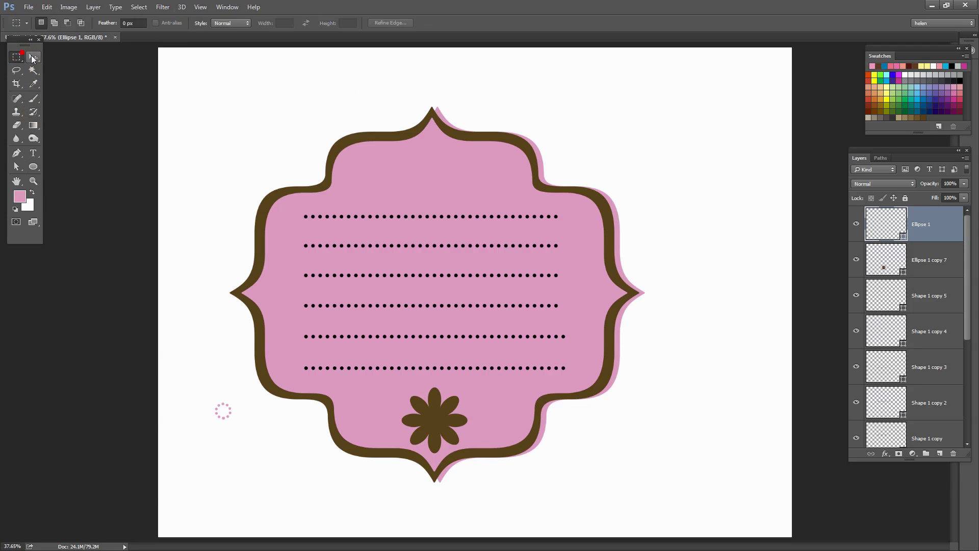
left_click_drag(215, 411, 431, 419)
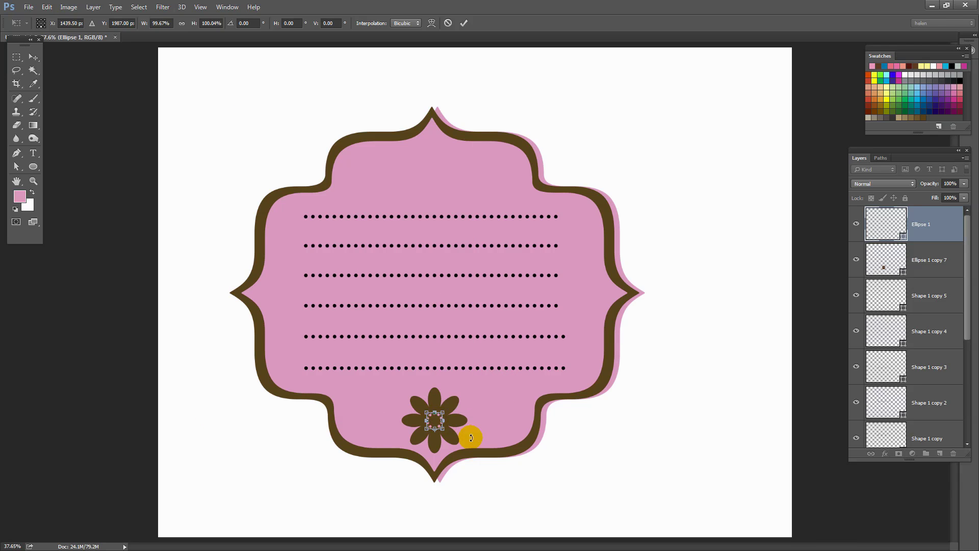
left_click(463, 23)
left_click(586, 453)
left_click_drag(944, 229, 951, 460)
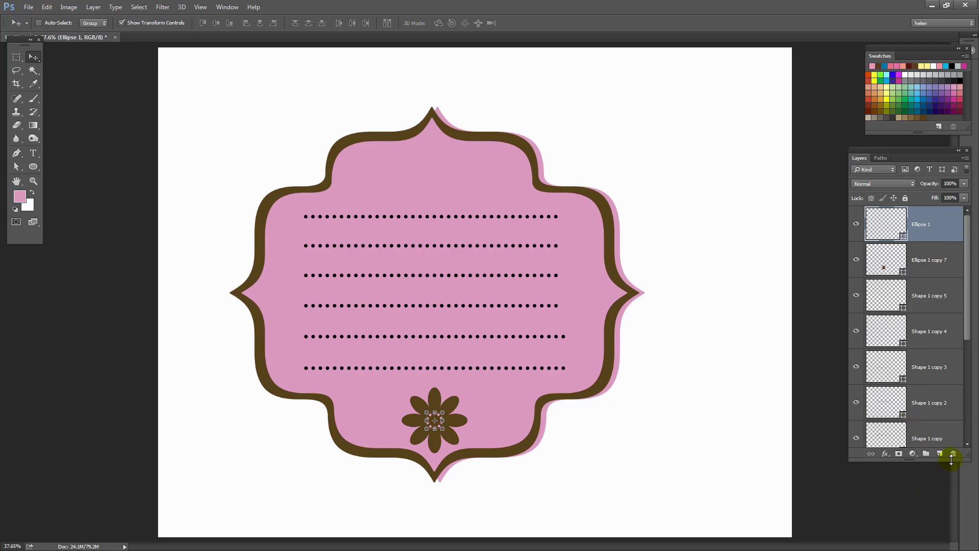
Draw a smaller circle of 58 px on a new layer in the blank area outside the frame.
left_click(939, 453)
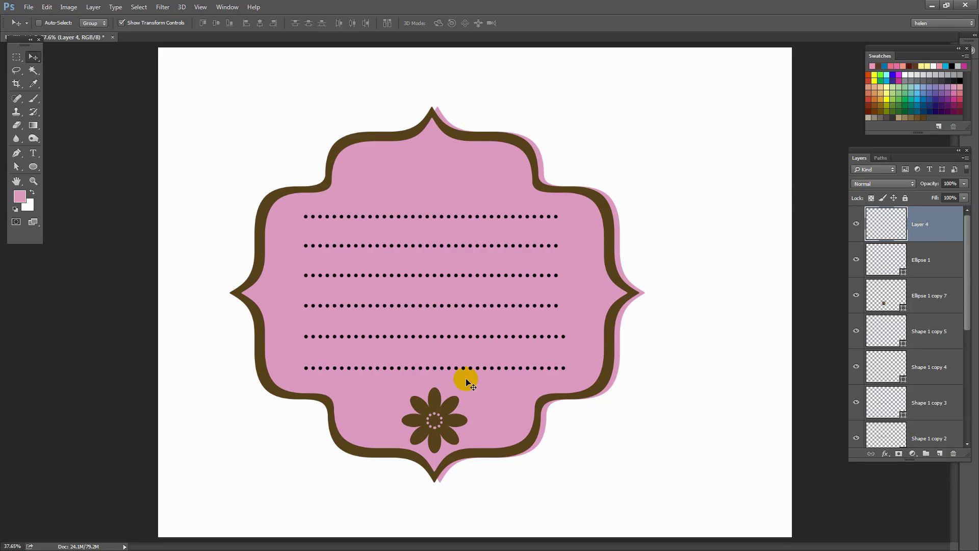
left_click(33, 166)
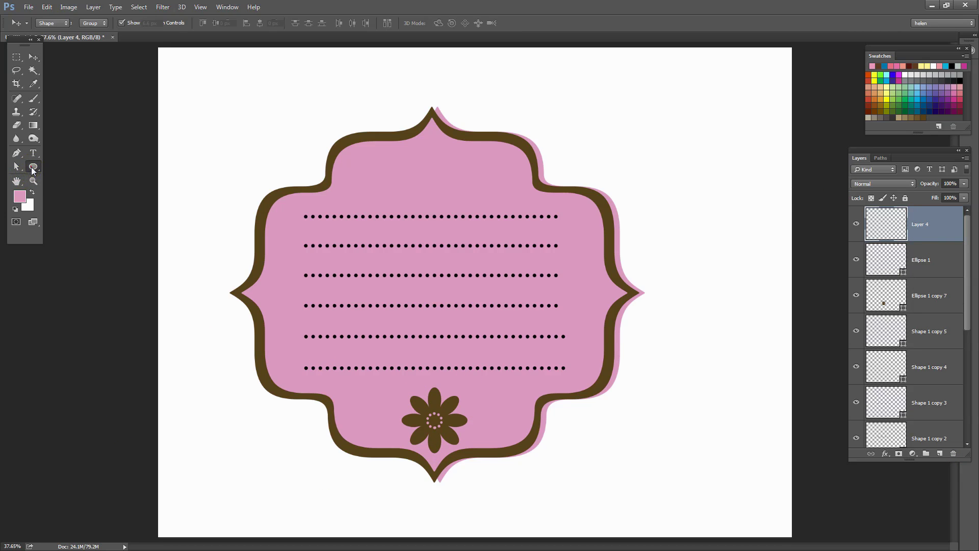
left_click_drag(200, 427, 210, 437)
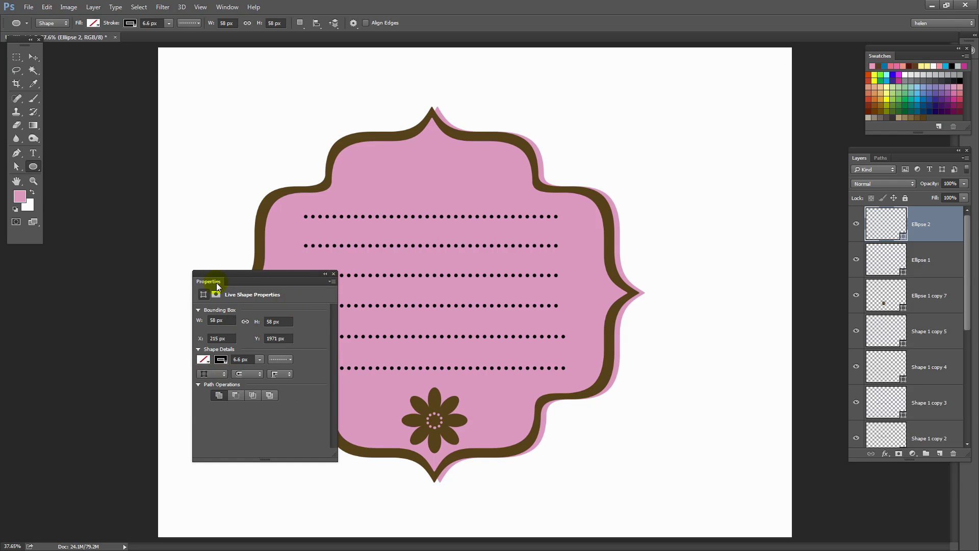
Fill the 58 px circle with pink and remove its stroke.
left_click_drag(219, 275, 622, 301)
left_click(620, 340)
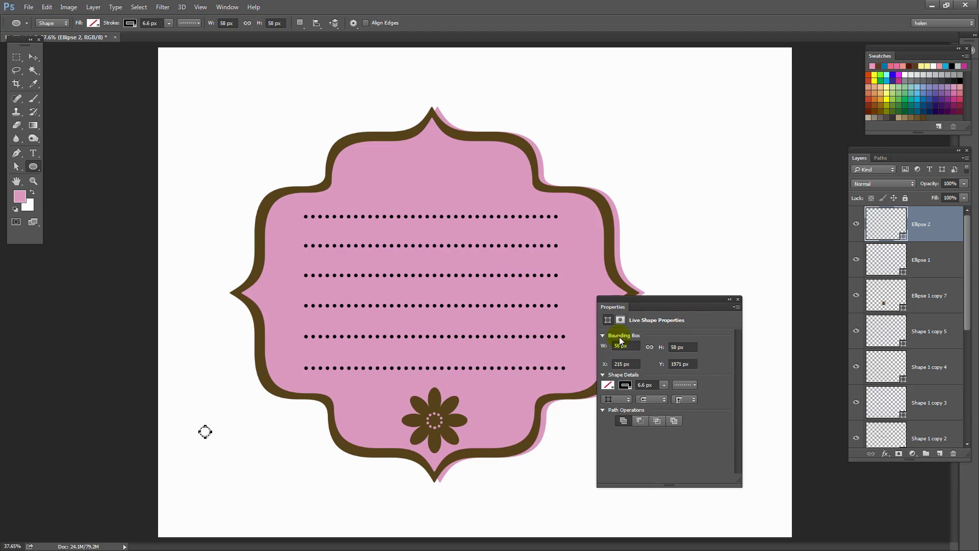
left_click(610, 383)
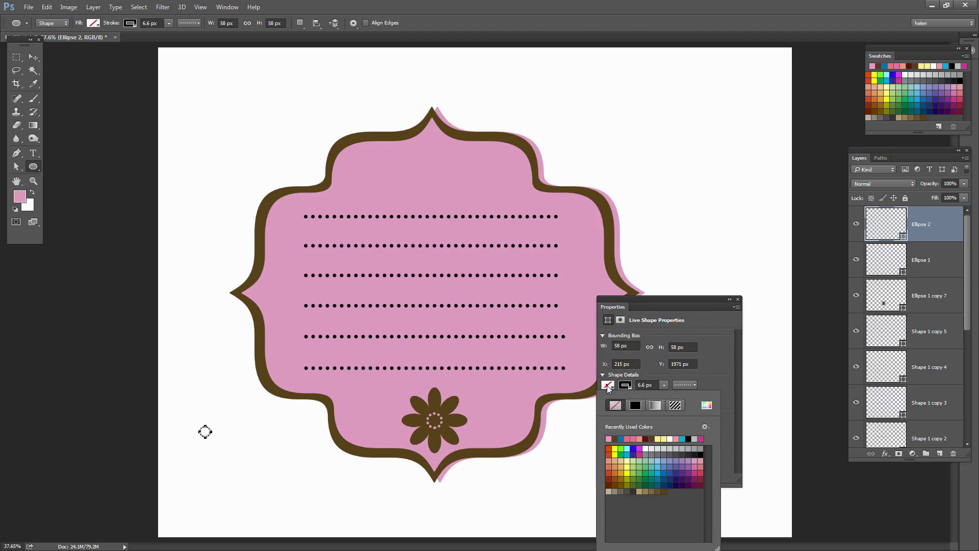
left_click(694, 461)
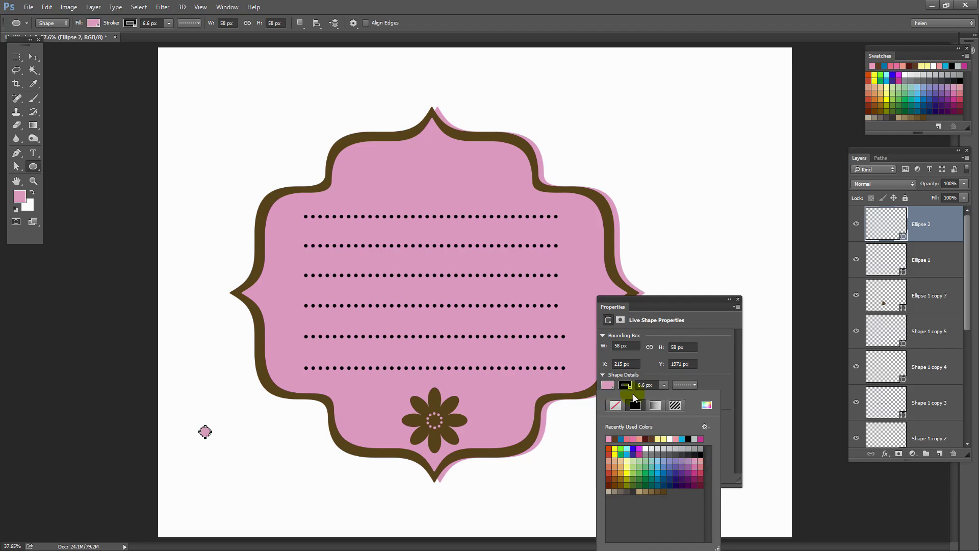
left_click(616, 405)
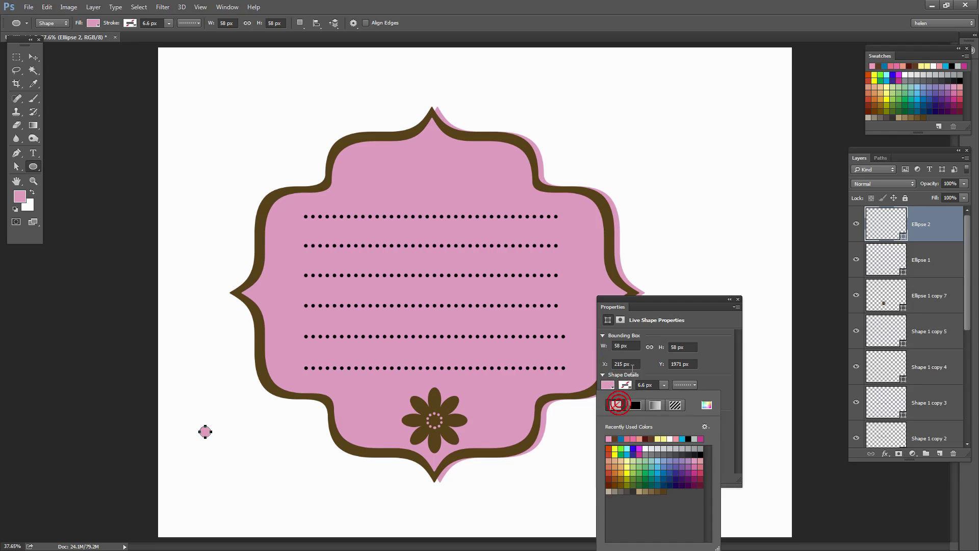
left_click(737, 300)
left_click(737, 300)
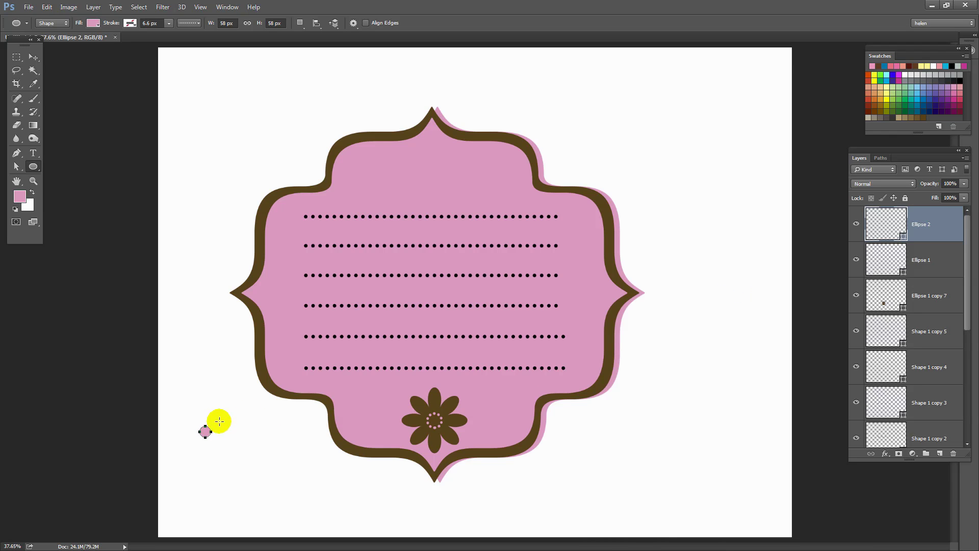
Move the solid pink circle into the middle of the dotted ring at the flower's centre.
left_click(33, 57)
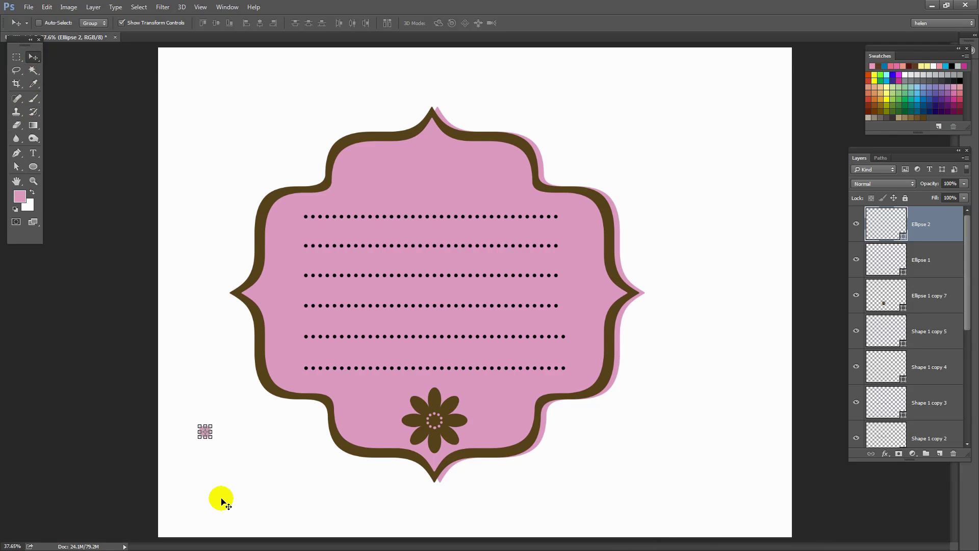
key("ctrl+t")
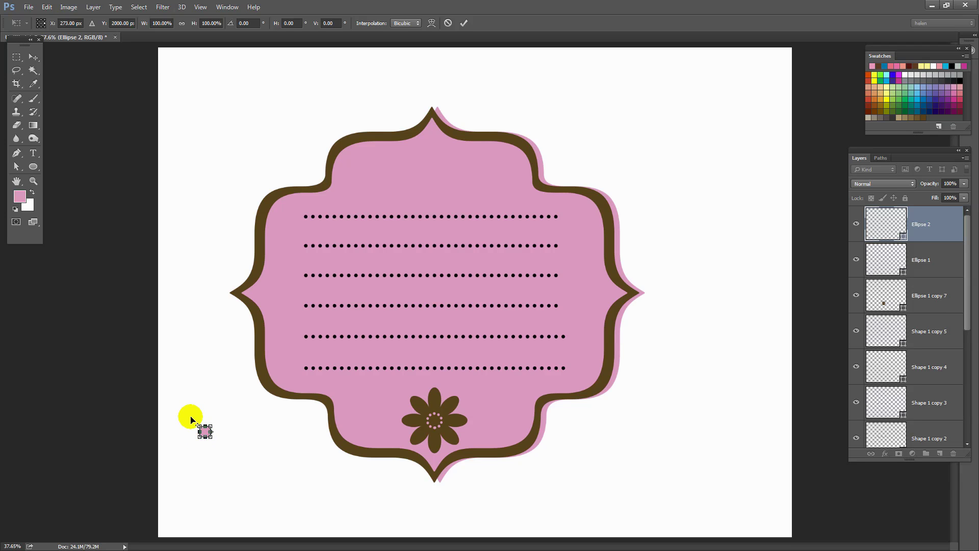
left_click(29, 182)
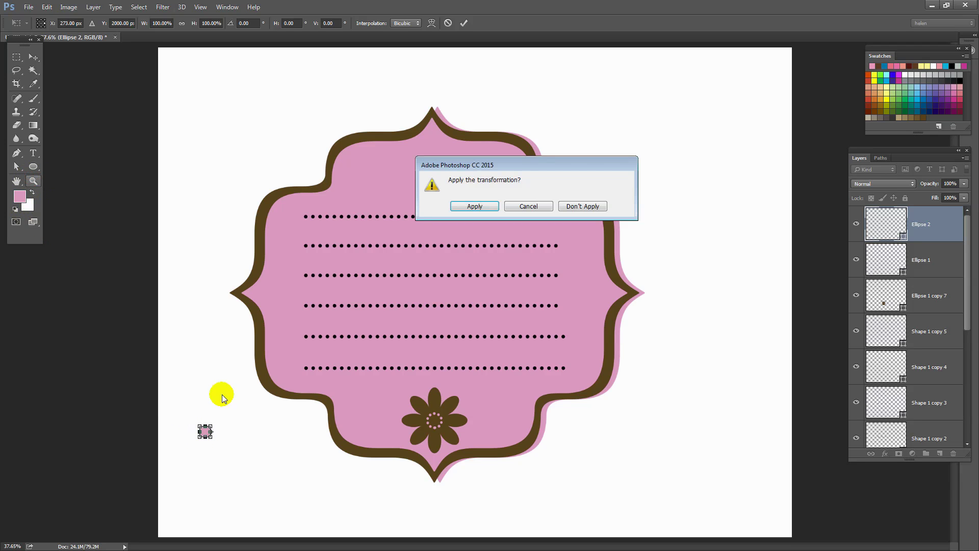
left_click(473, 210)
left_click_drag(183, 414, 225, 450)
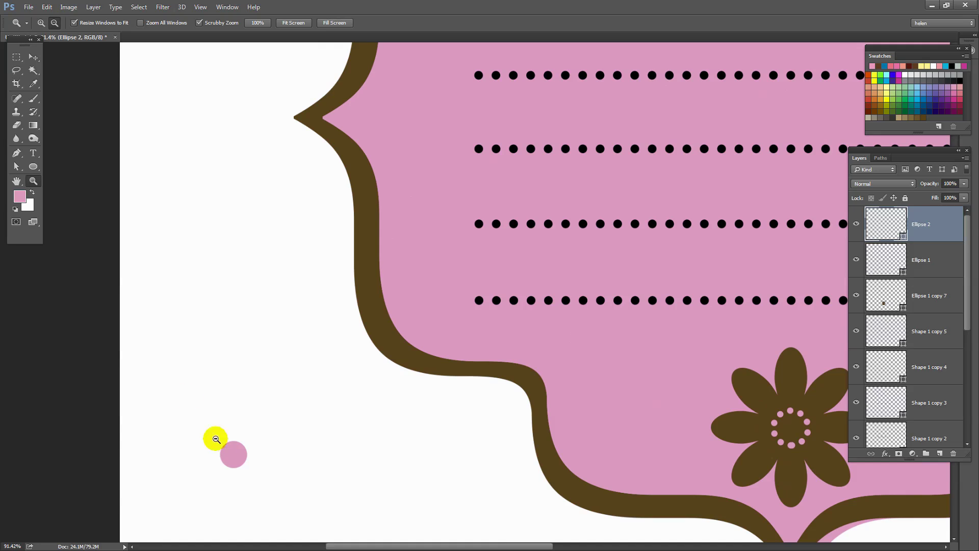
left_click(33, 58)
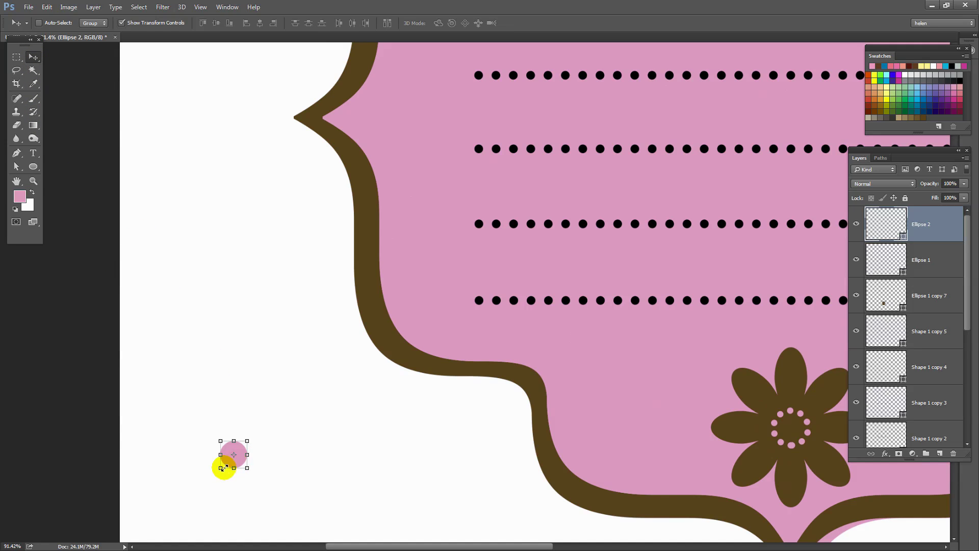
left_click_drag(228, 458, 783, 431)
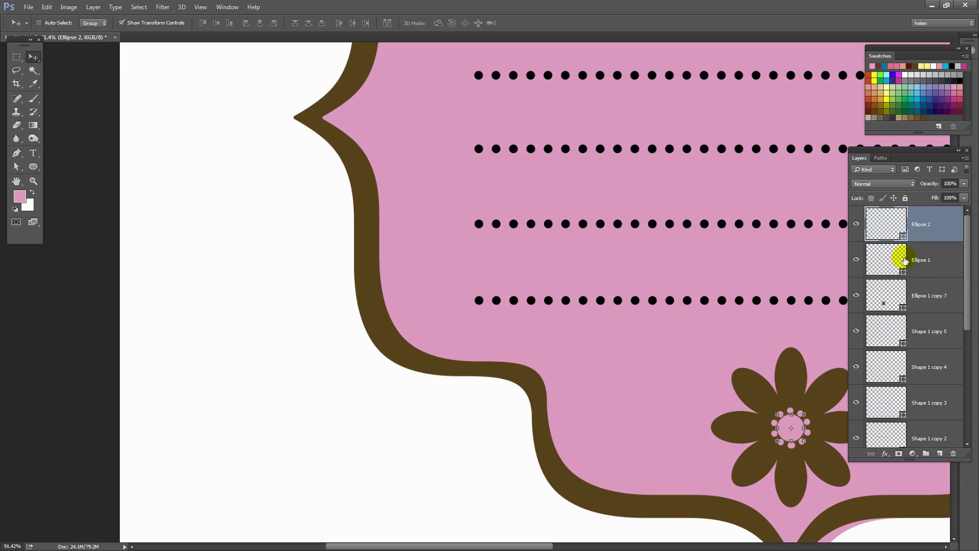
Enlarge the dotted ring on layer Ellipse 1 to about 118% so it clears the solid centre circle.
left_click(931, 256)
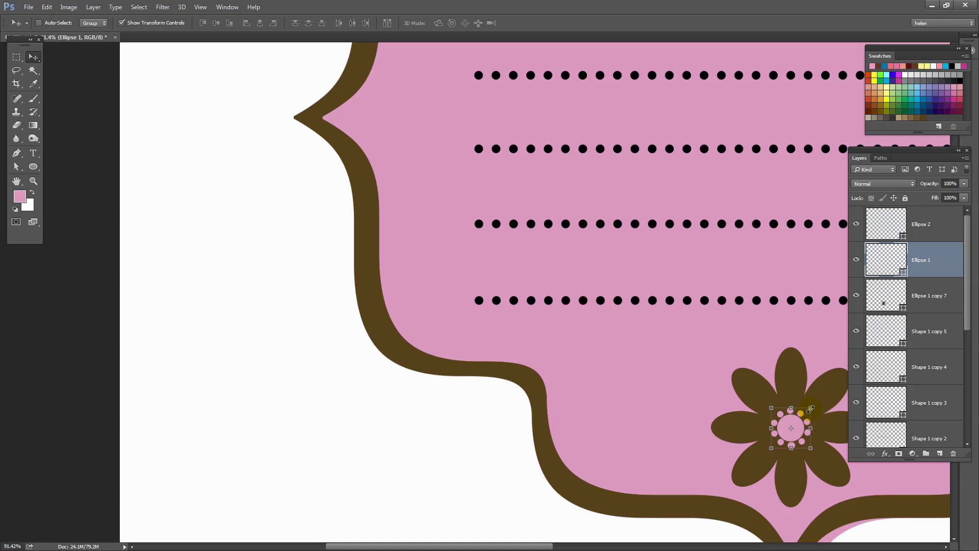
mouse_move(811, 408)
left_mouse_down()
mouse_move(819, 401)
mouse_move(804, 418)
left_mouse_up()
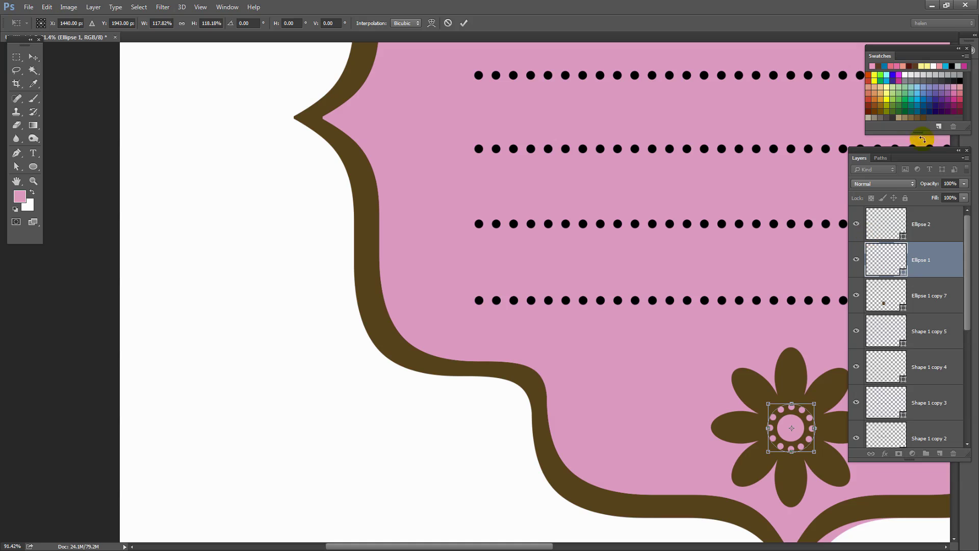
left_click(465, 22)
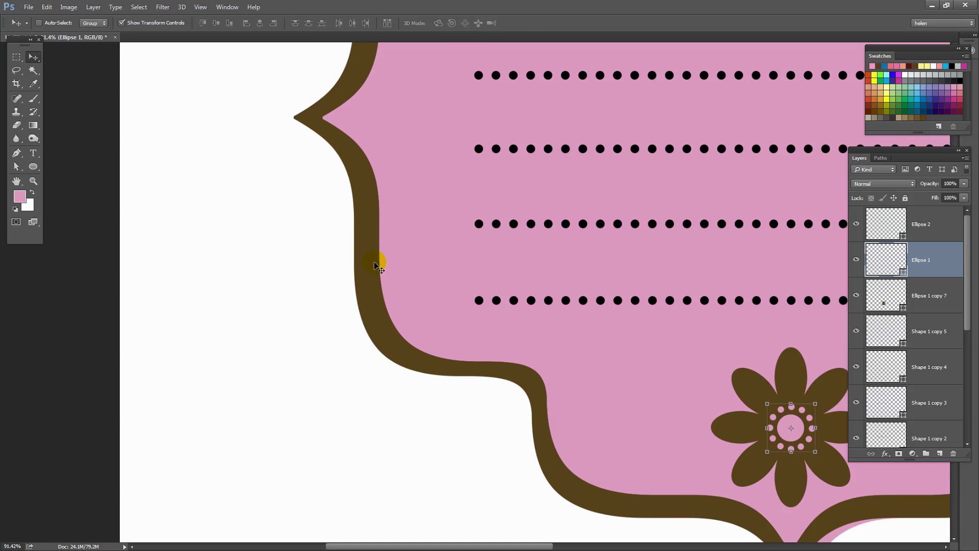
left_click(16, 57)
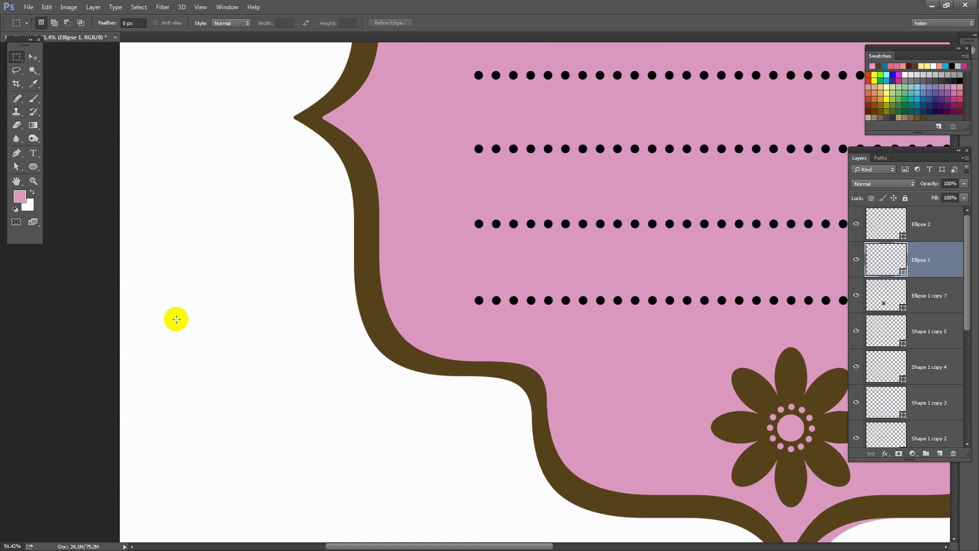
Crop the canvas on all four sides to leave a narrower white margin around the frame.
key("ctrl+0")
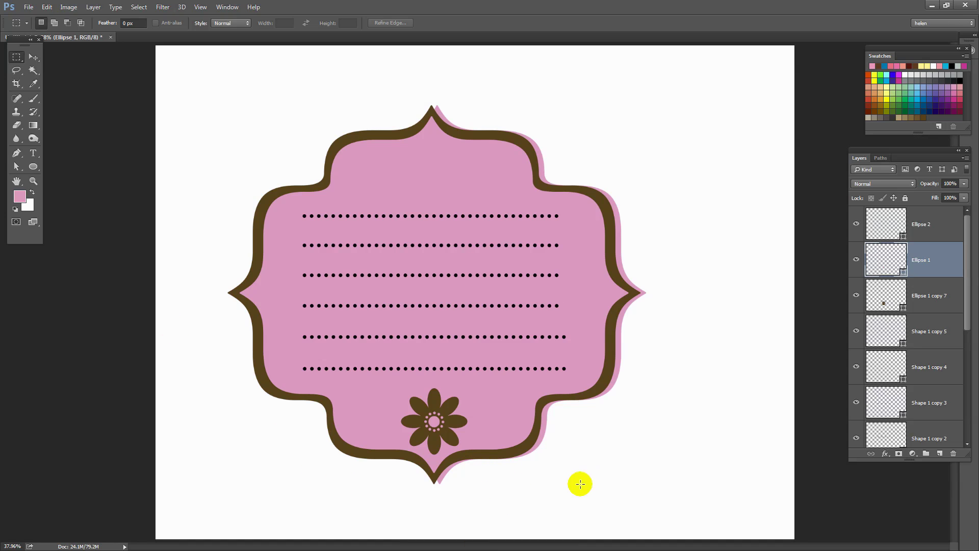
left_click(11, 85)
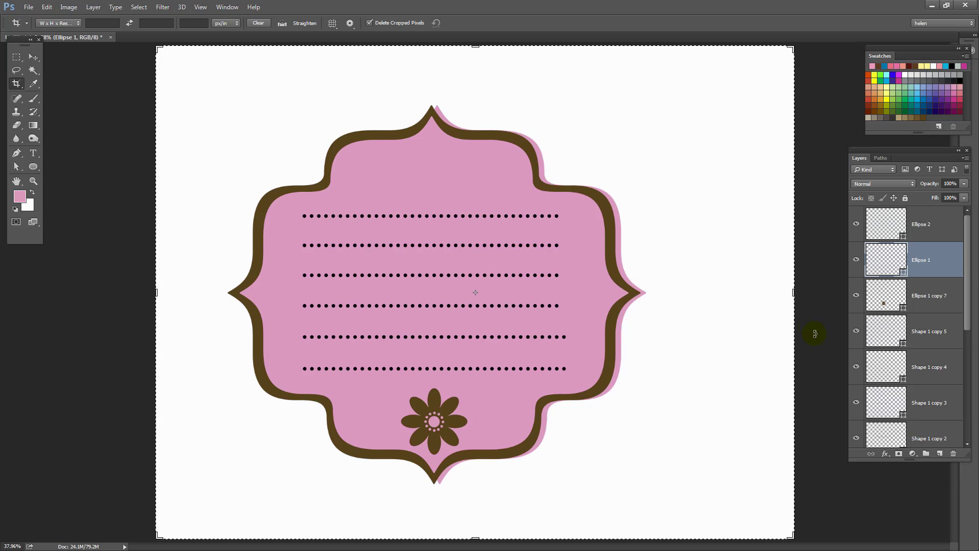
left_click_drag(793, 292, 742, 289)
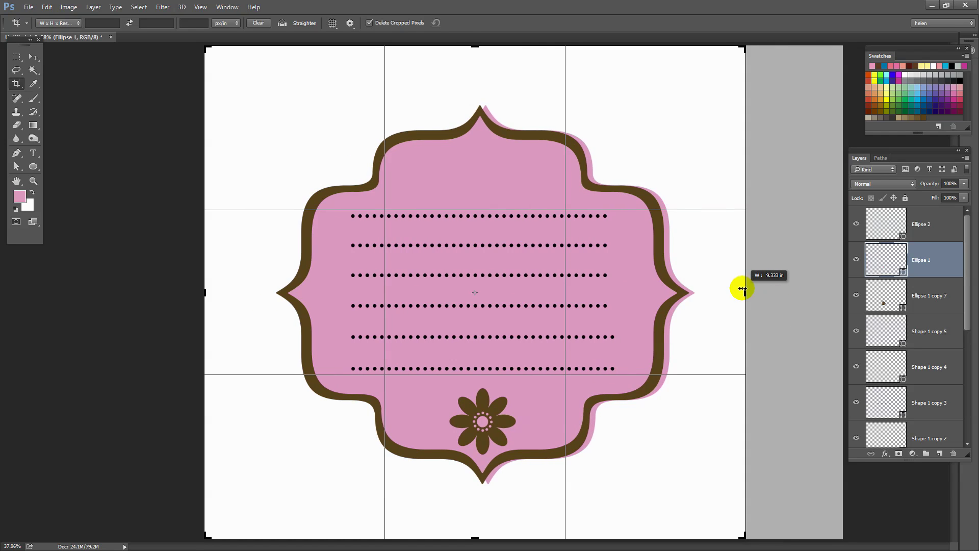
left_click_drag(472, 42, 472, 82)
left_click_drag(194, 288, 207, 284)
left_click_drag(474, 516, 469, 500)
left_click(470, 23)
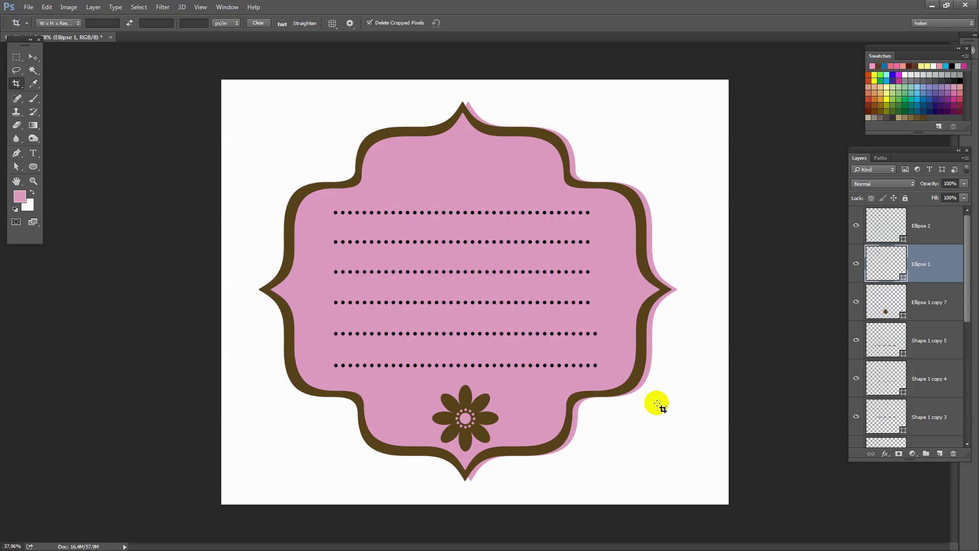